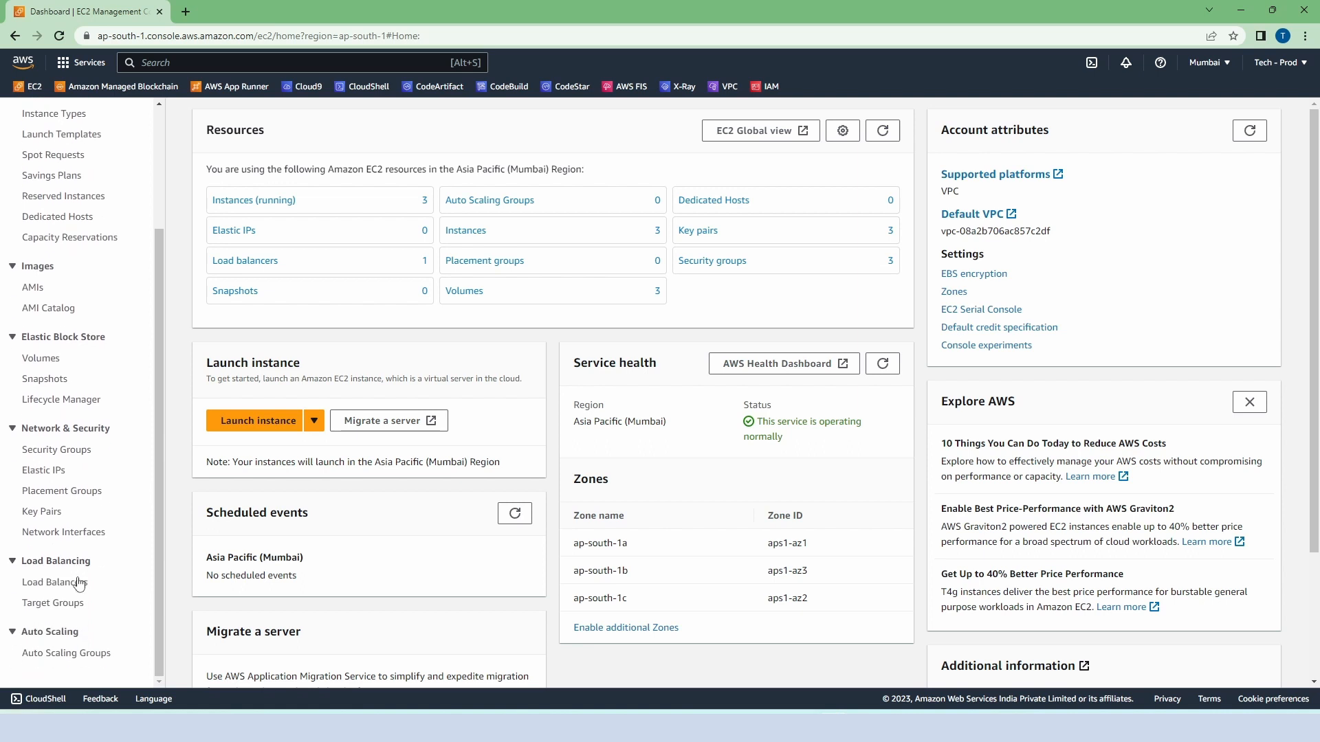
Step: Start creating an Auto Scaling group and name it demo-asg
left_click(86, 656)
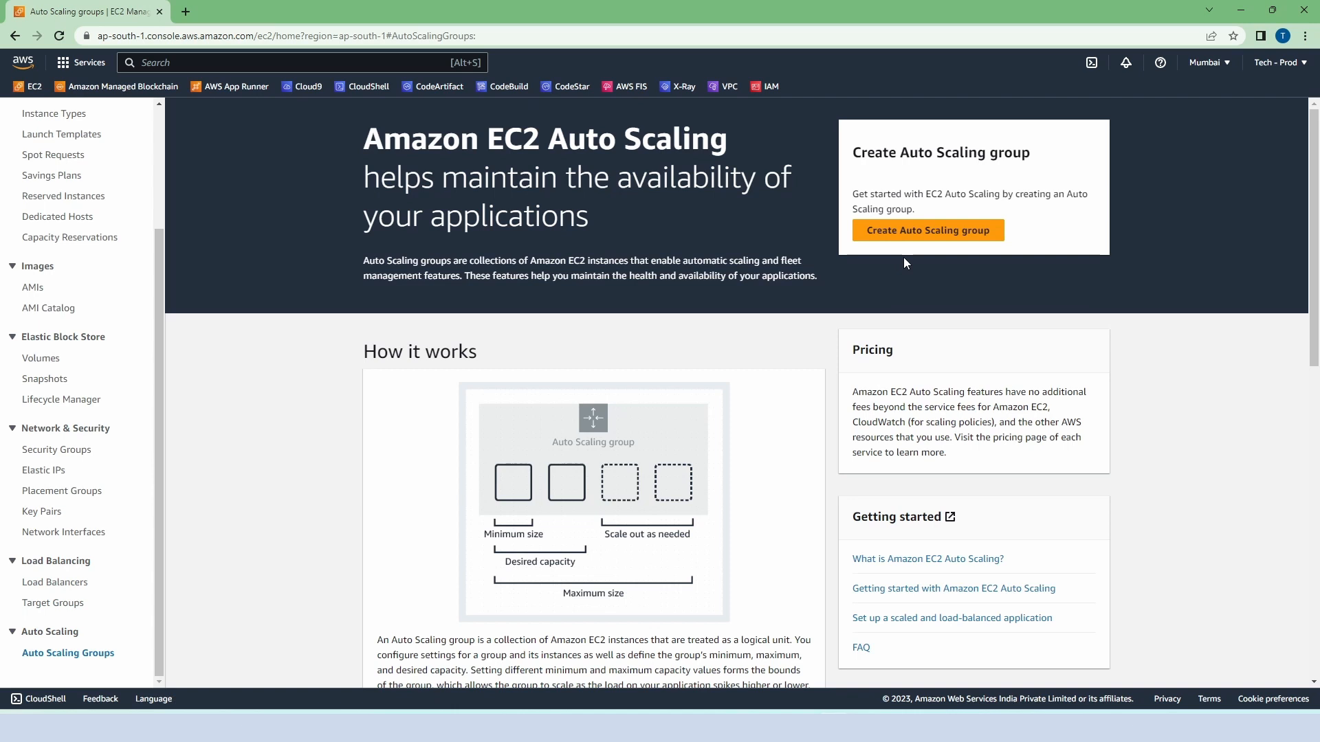
left_click(914, 234)
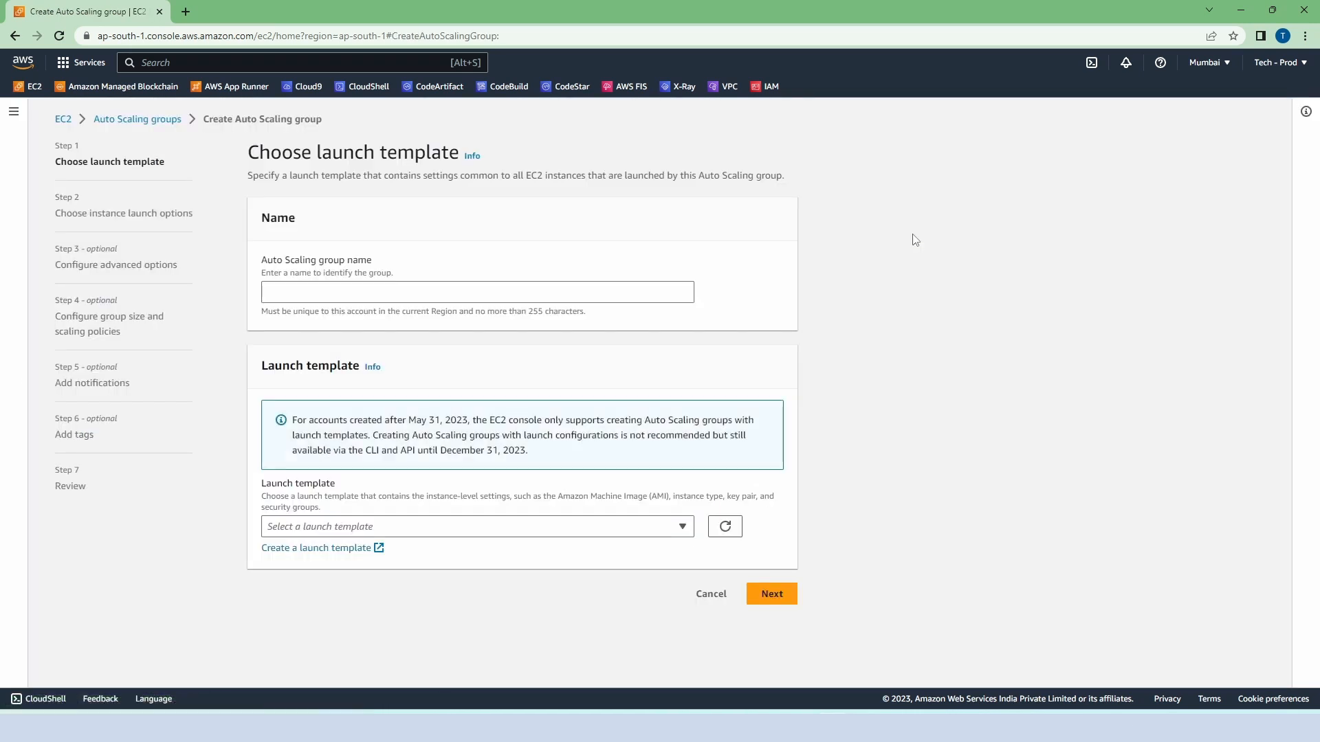
left_click(573, 296)
type("demo-asg")
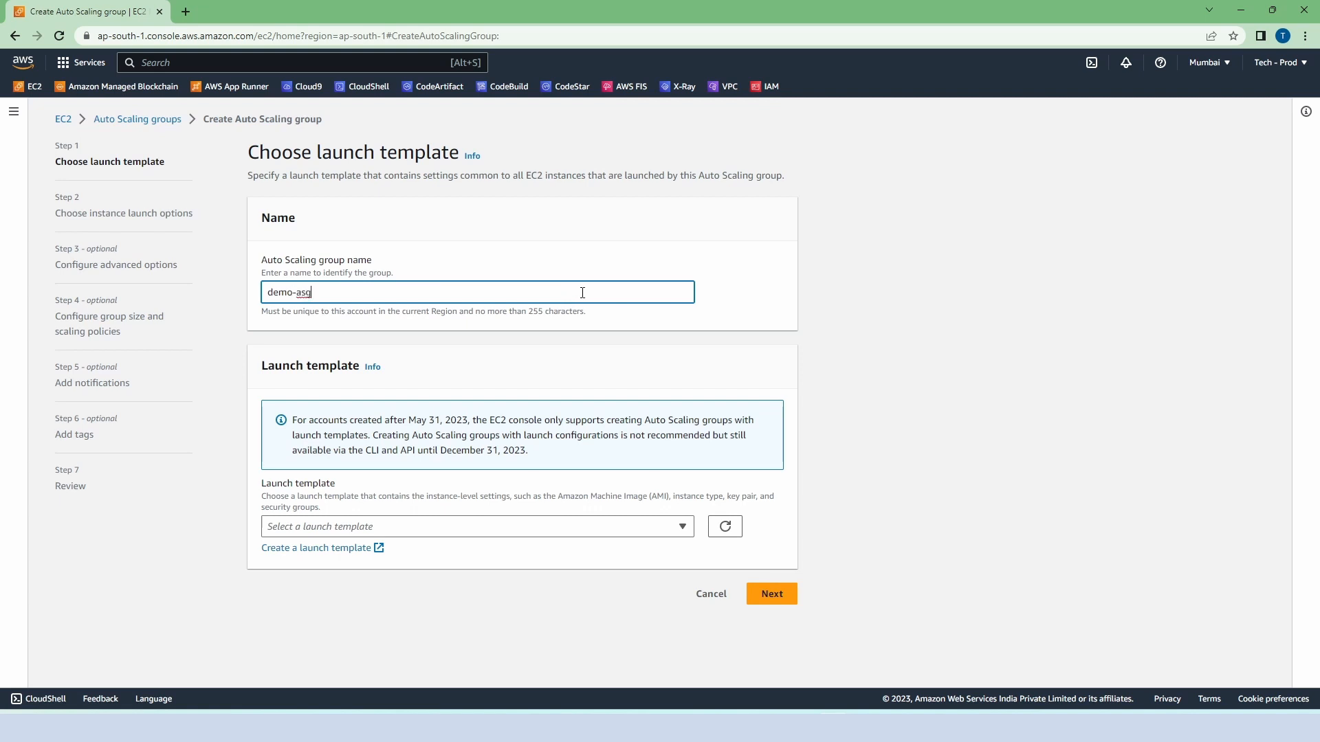
Step: Start a new launch template named Demo-template with the version description "Template for my app"
left_click(353, 556)
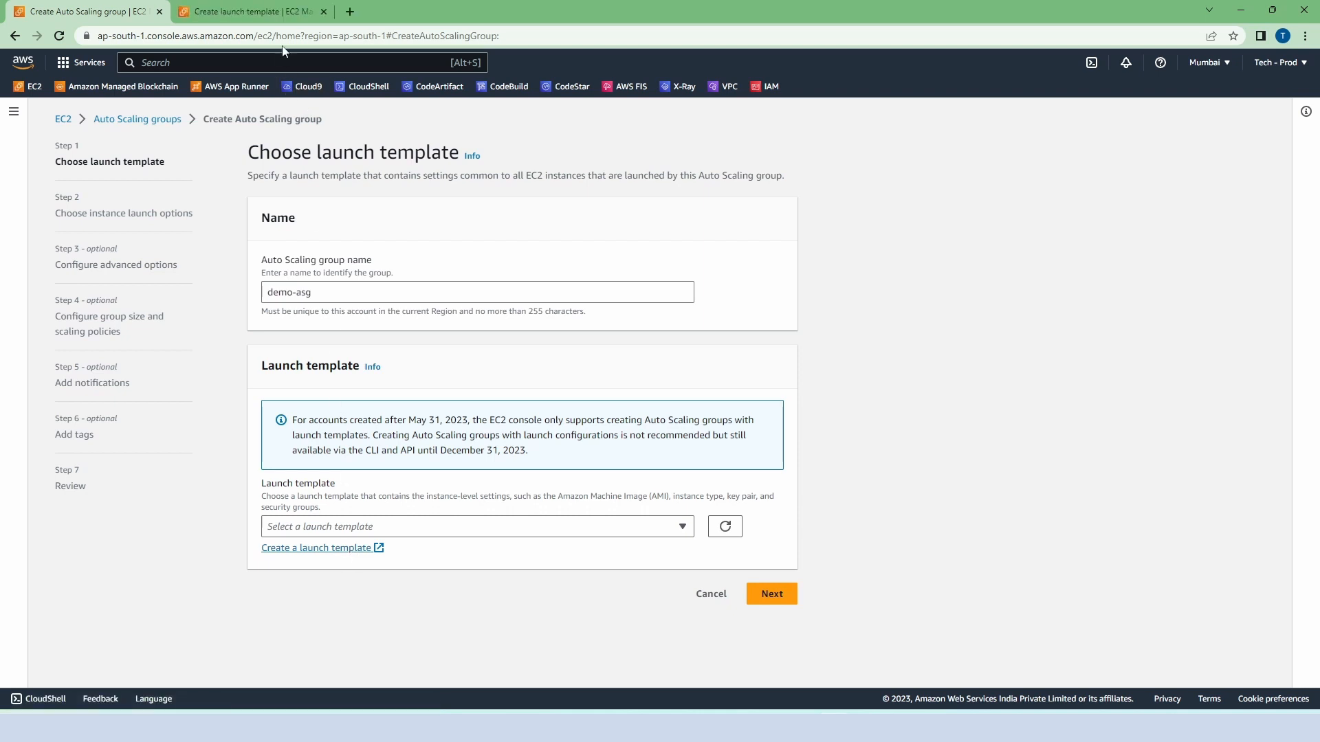
left_click(275, 14)
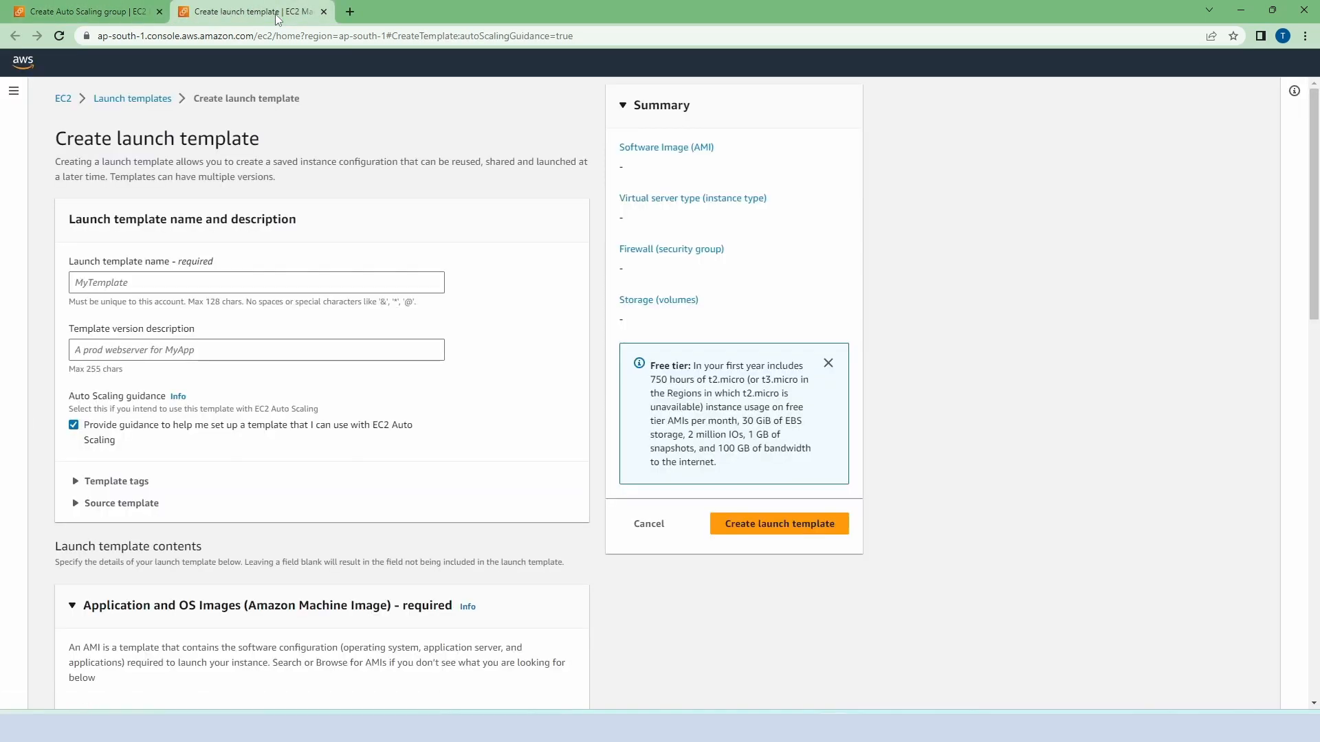
left_click(187, 287)
type("DEm")
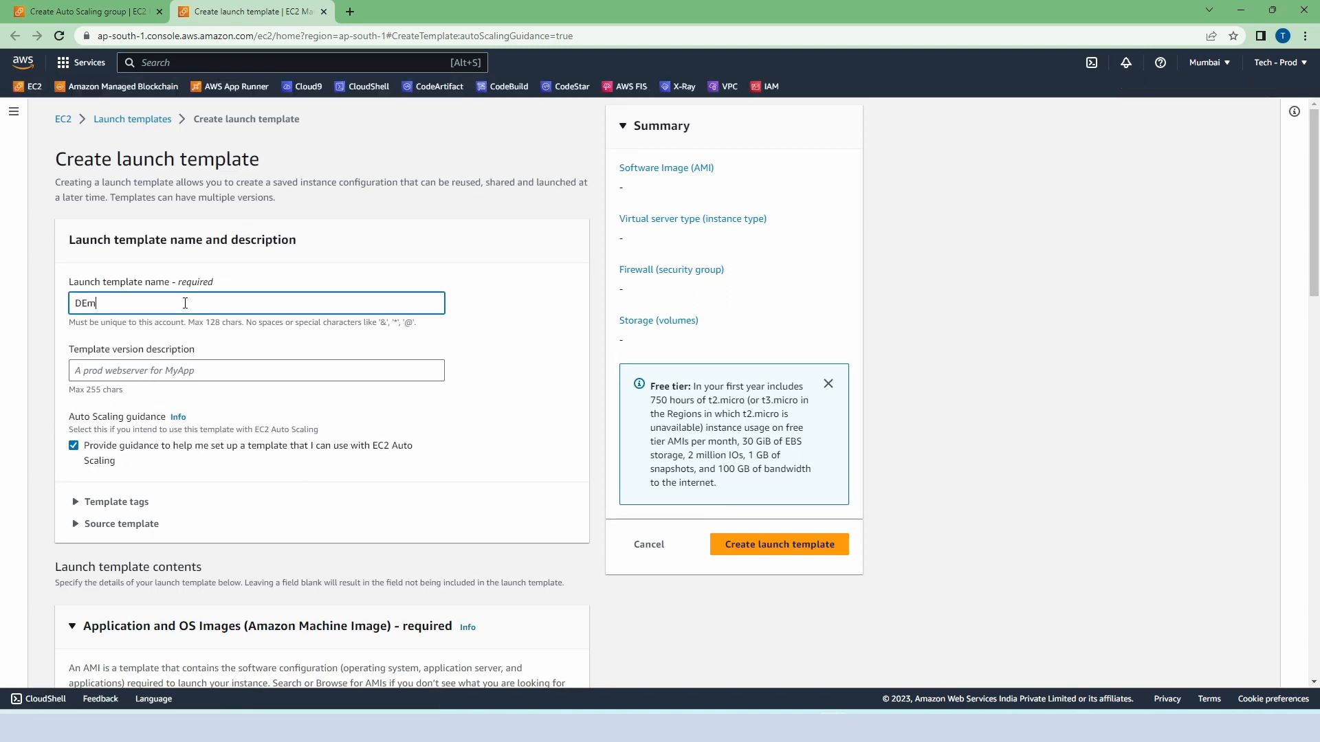
type("o-template")
key("Delete")
type("e")
scroll(199, 303, "down", 1)
left_click(198, 303)
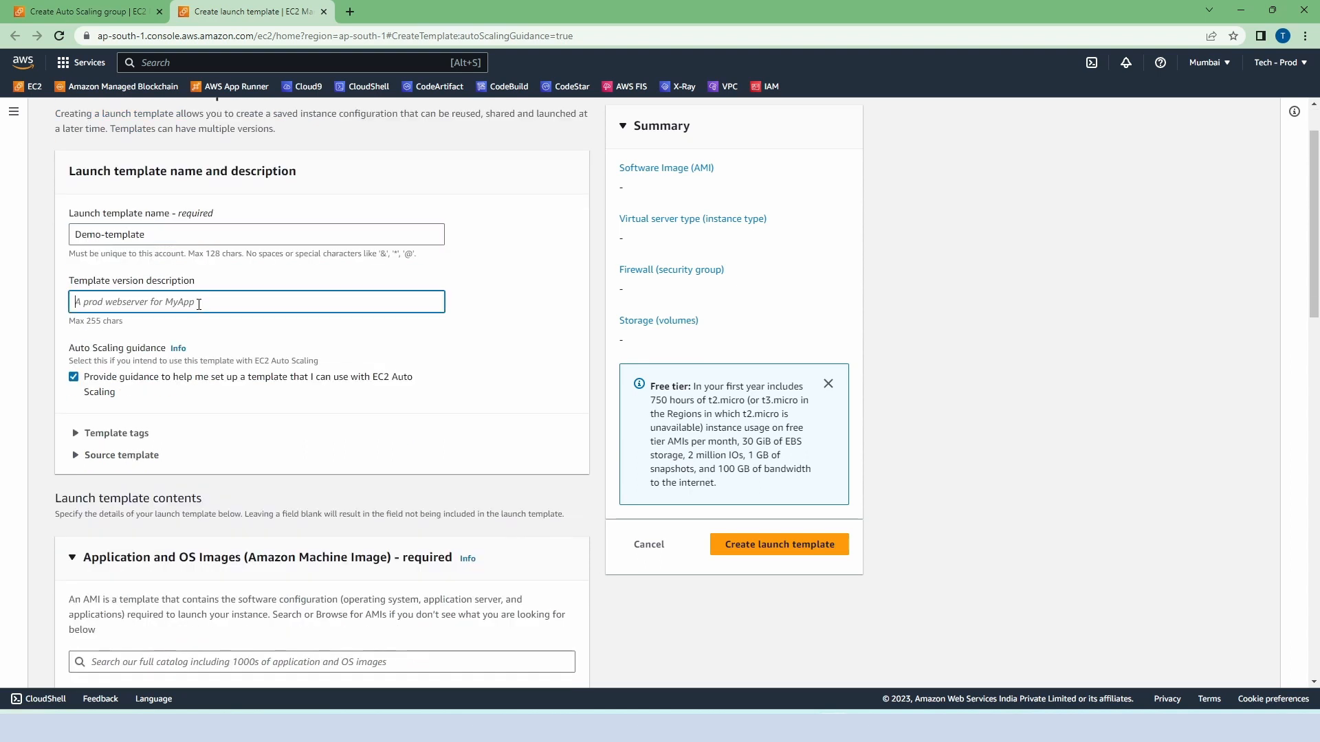
type("Template for my app")
Step: Choose the quick-start Amazon Linux 2023 AMI and the t2.micro instance type for the launch template
scroll(234, 303, "down", 5)
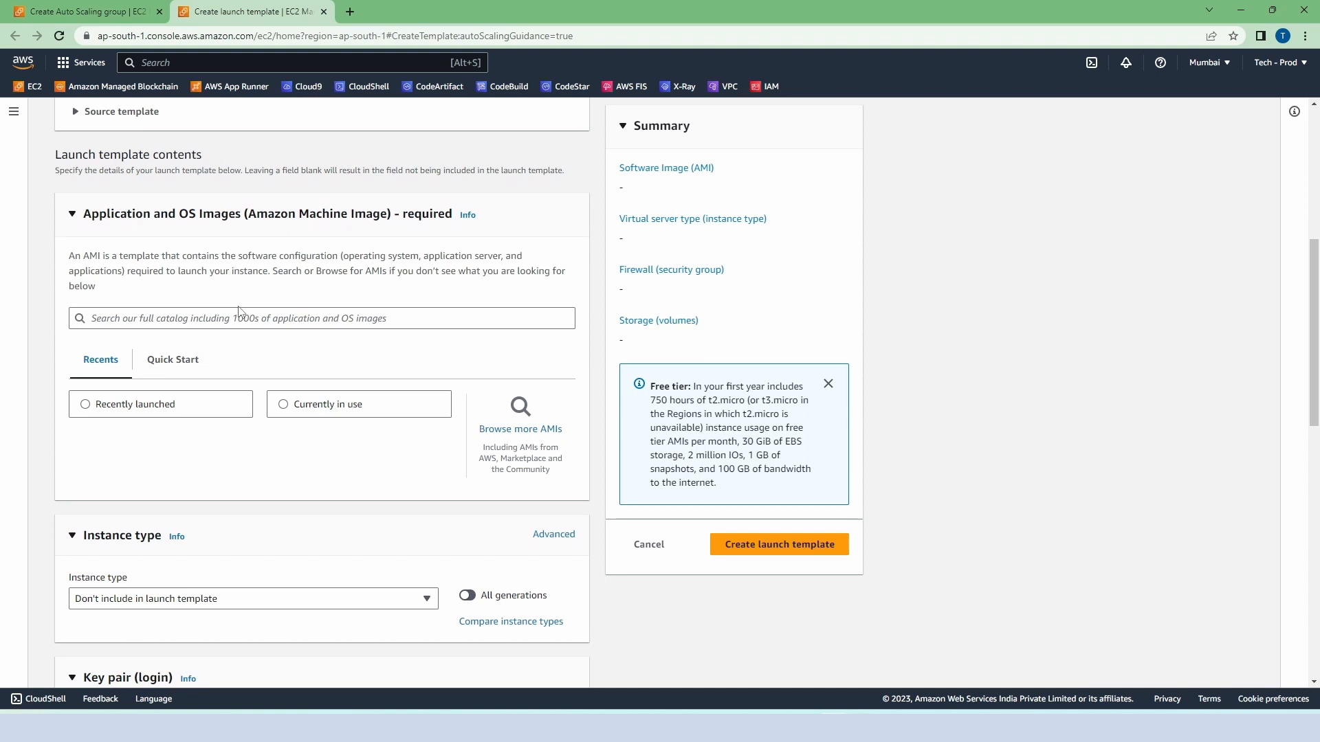
left_click(170, 366)
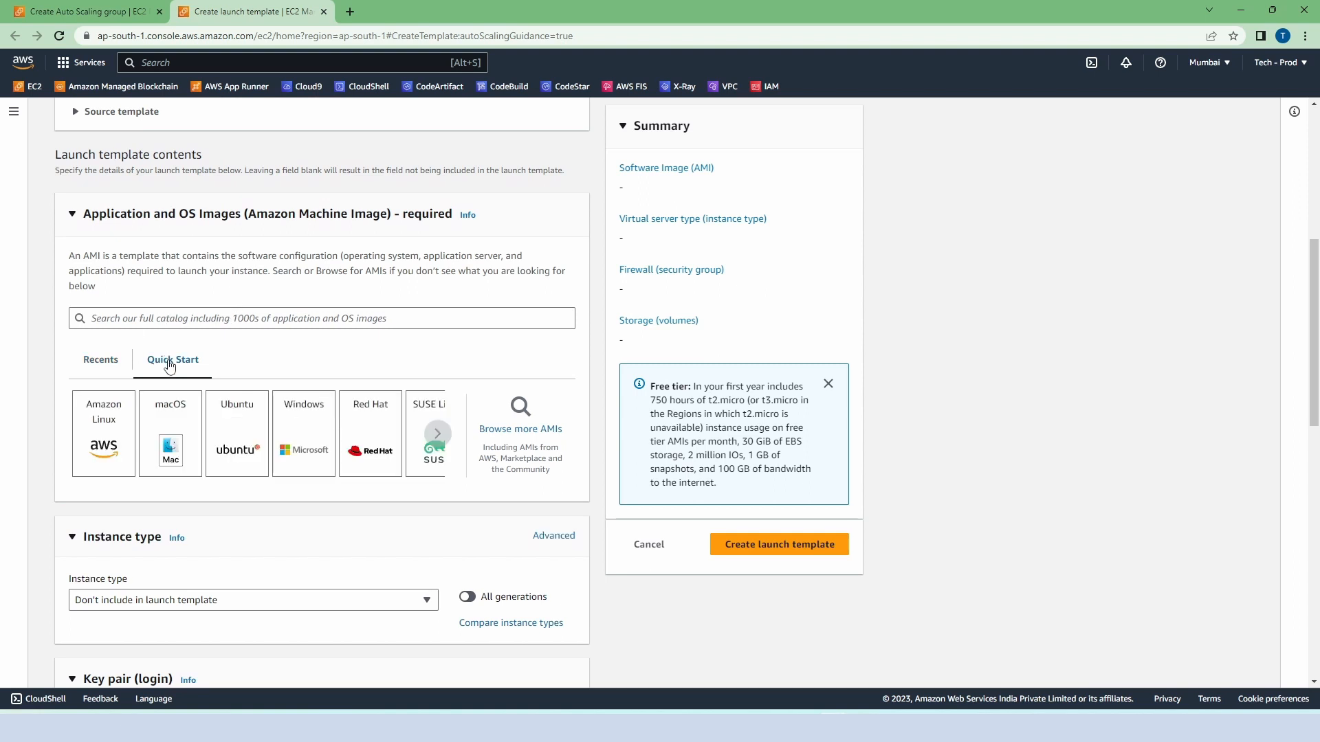
left_click(108, 434)
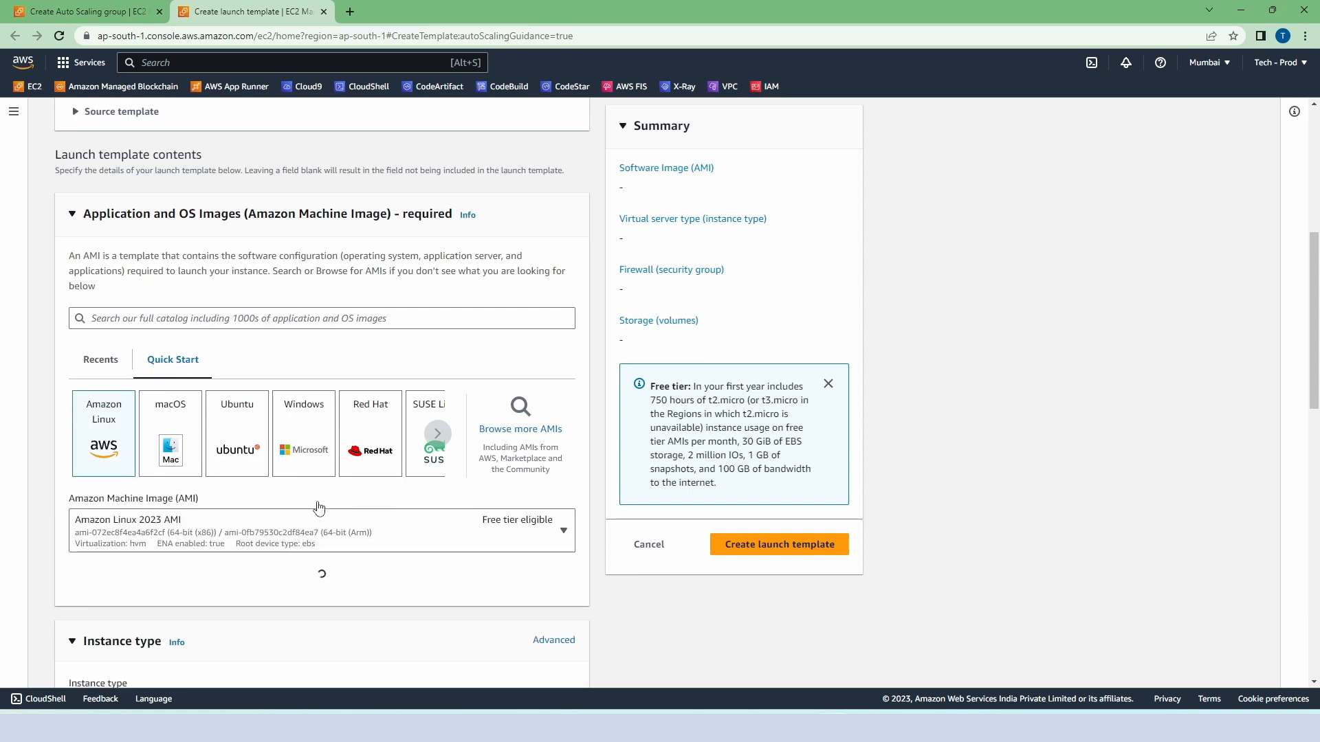
scroll(323, 508, "down", 6)
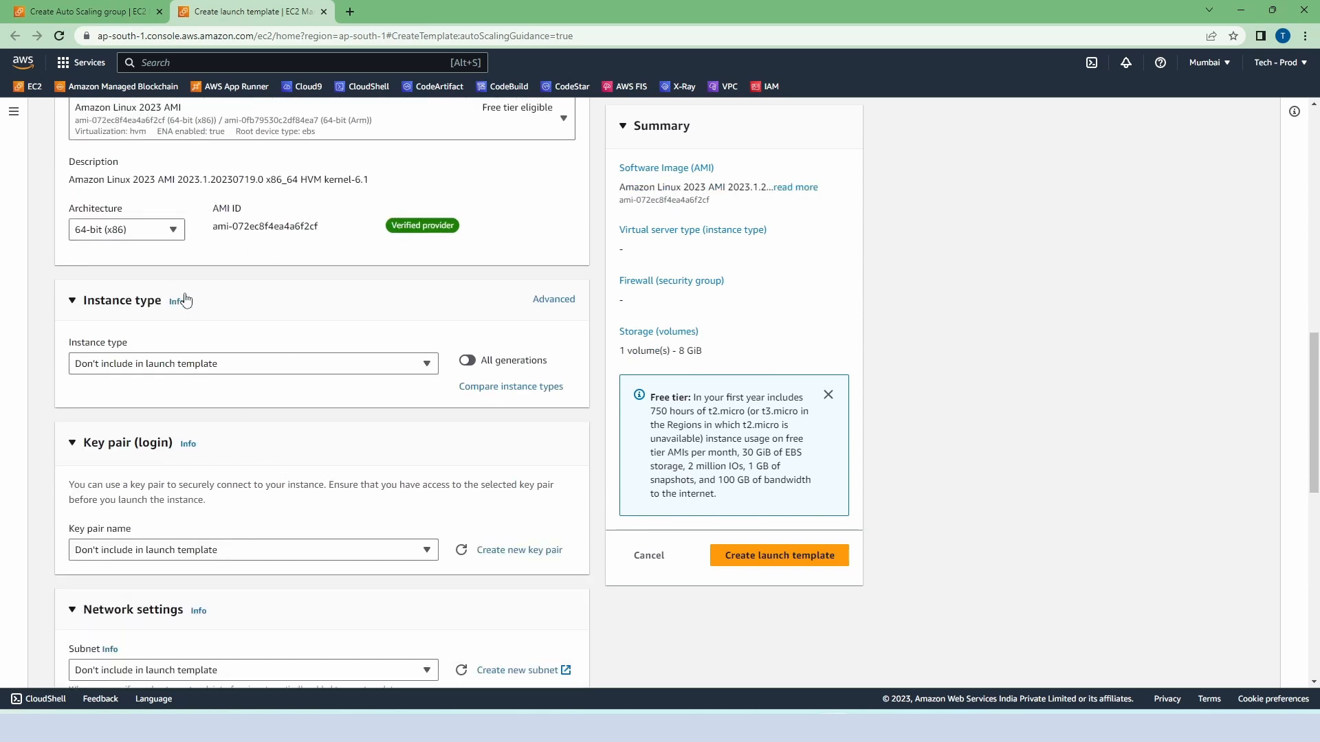
scroll(220, 309, "up", 2)
scroll(220, 312, "down", 1)
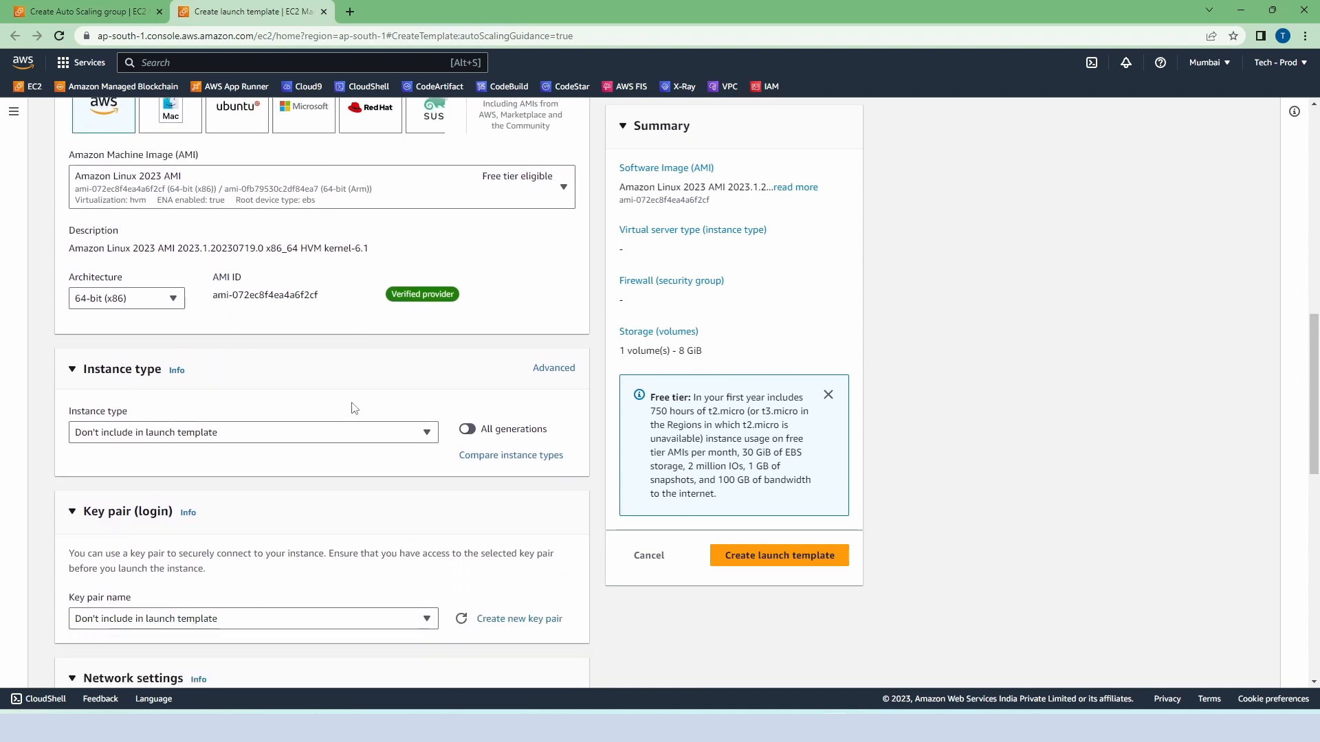
left_click(422, 433)
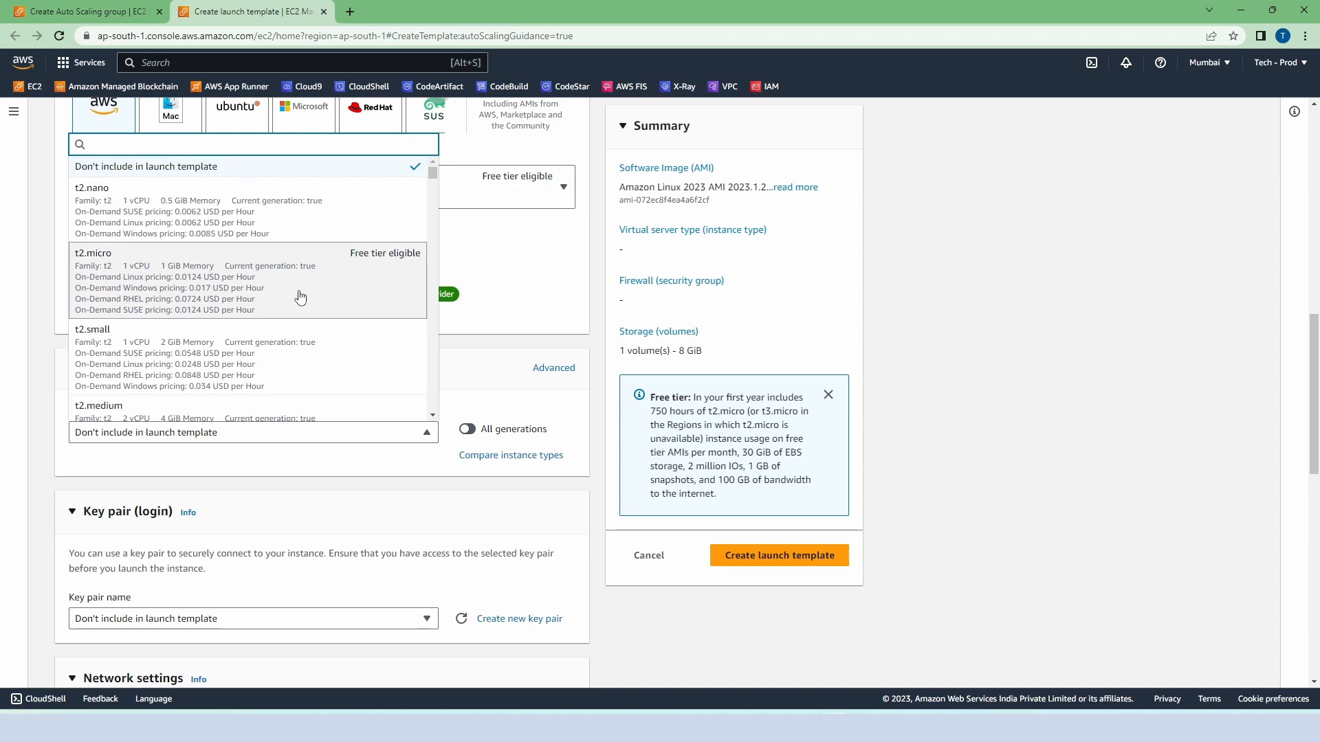
left_click(301, 297)
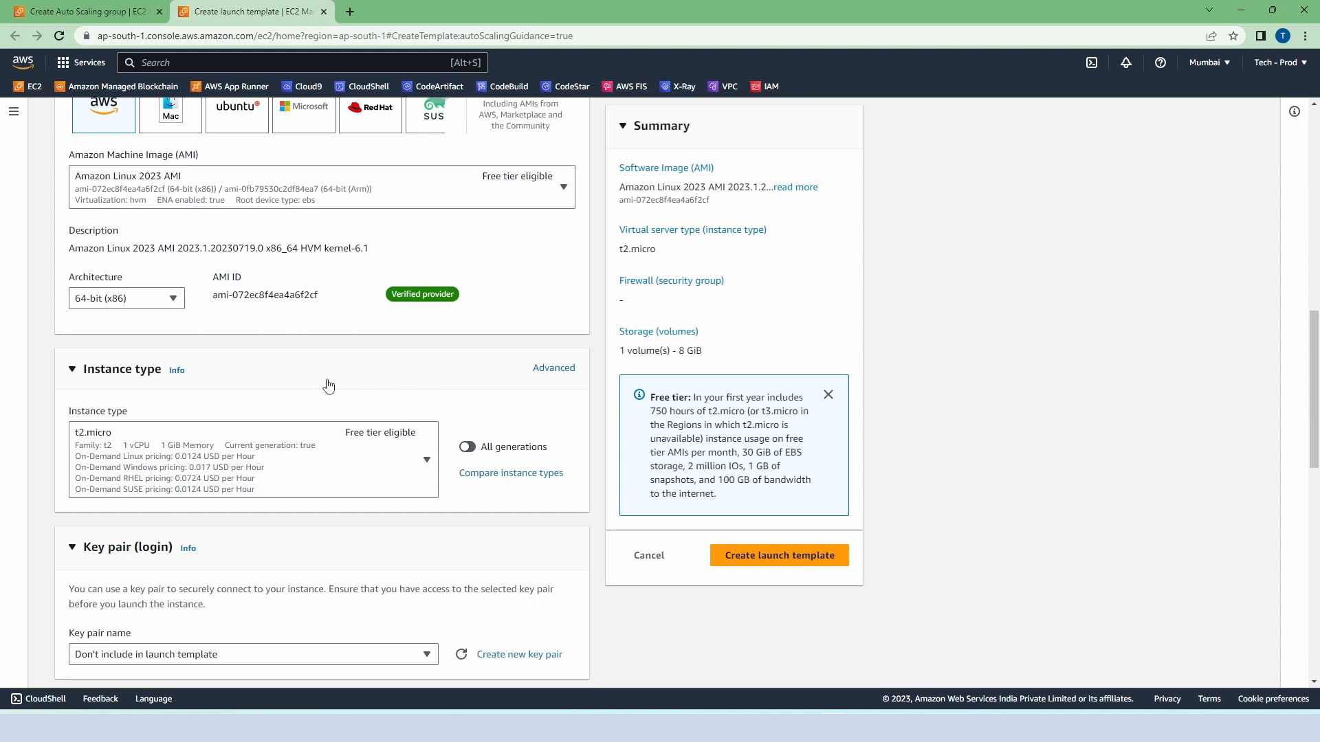
Step: Assign the key pair template-keypair and the existing security group launch-wizard-4 to the launch template
scroll(359, 383, "down", 5)
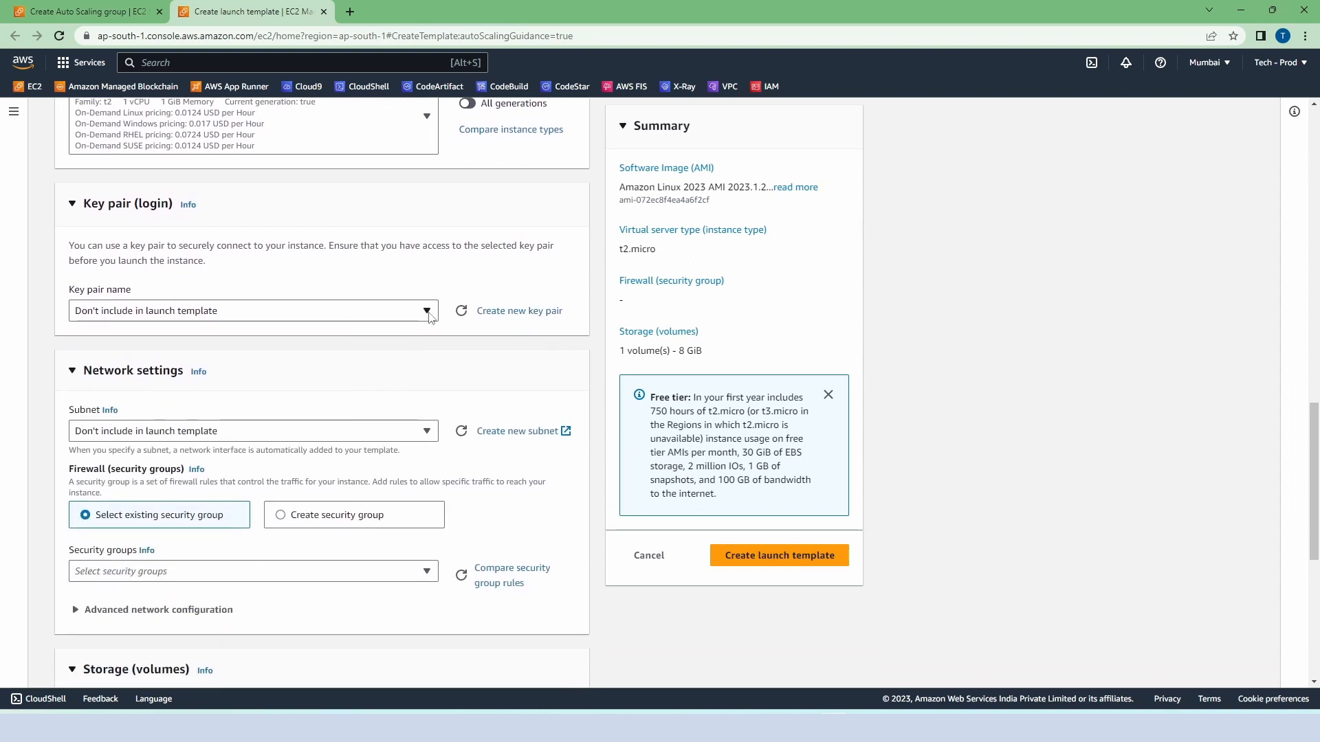
left_click(420, 315)
left_click(296, 405)
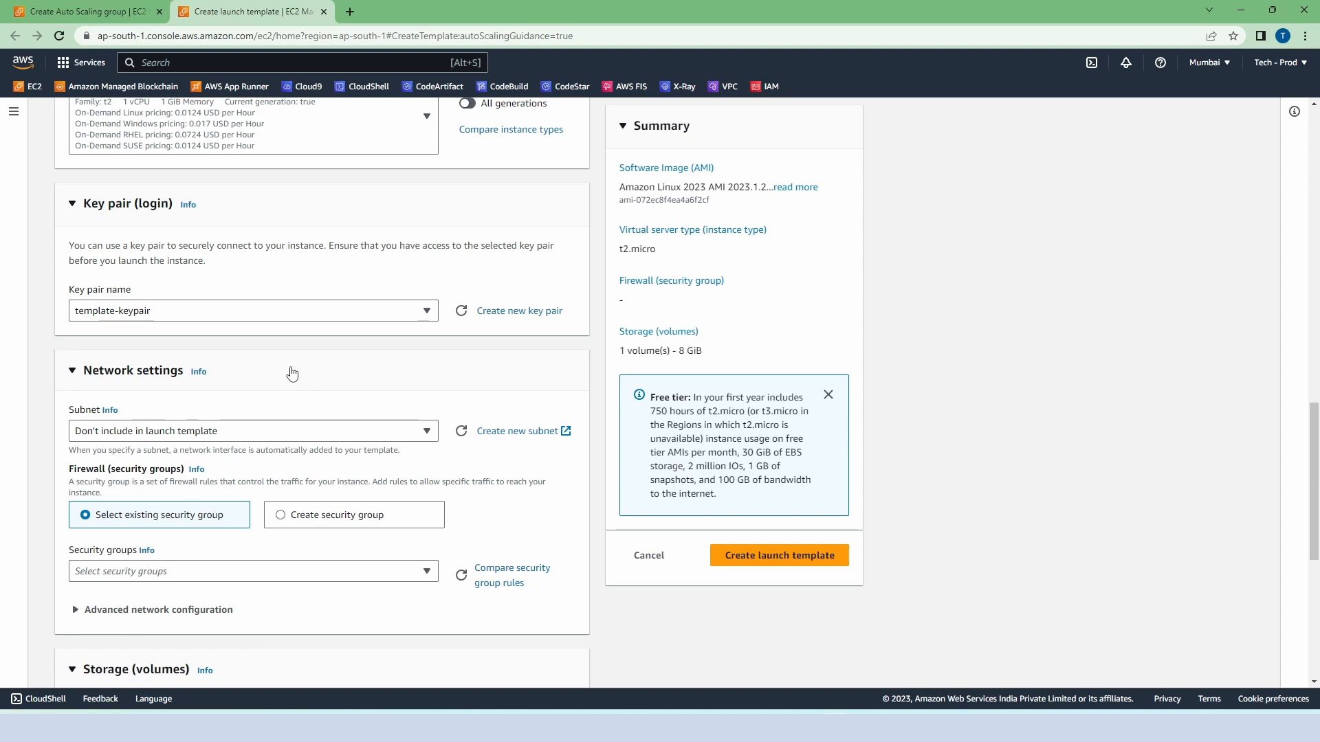
scroll(292, 374, "down", 2)
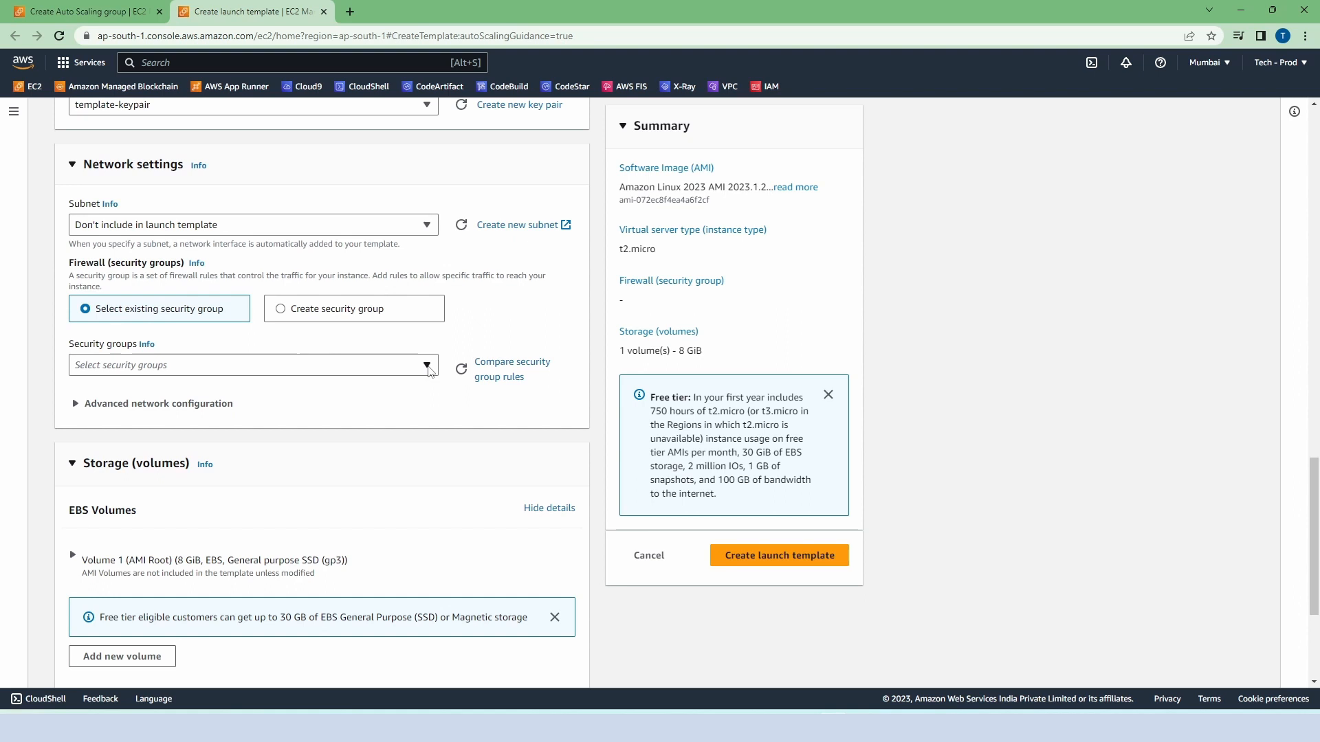
left_click(426, 366)
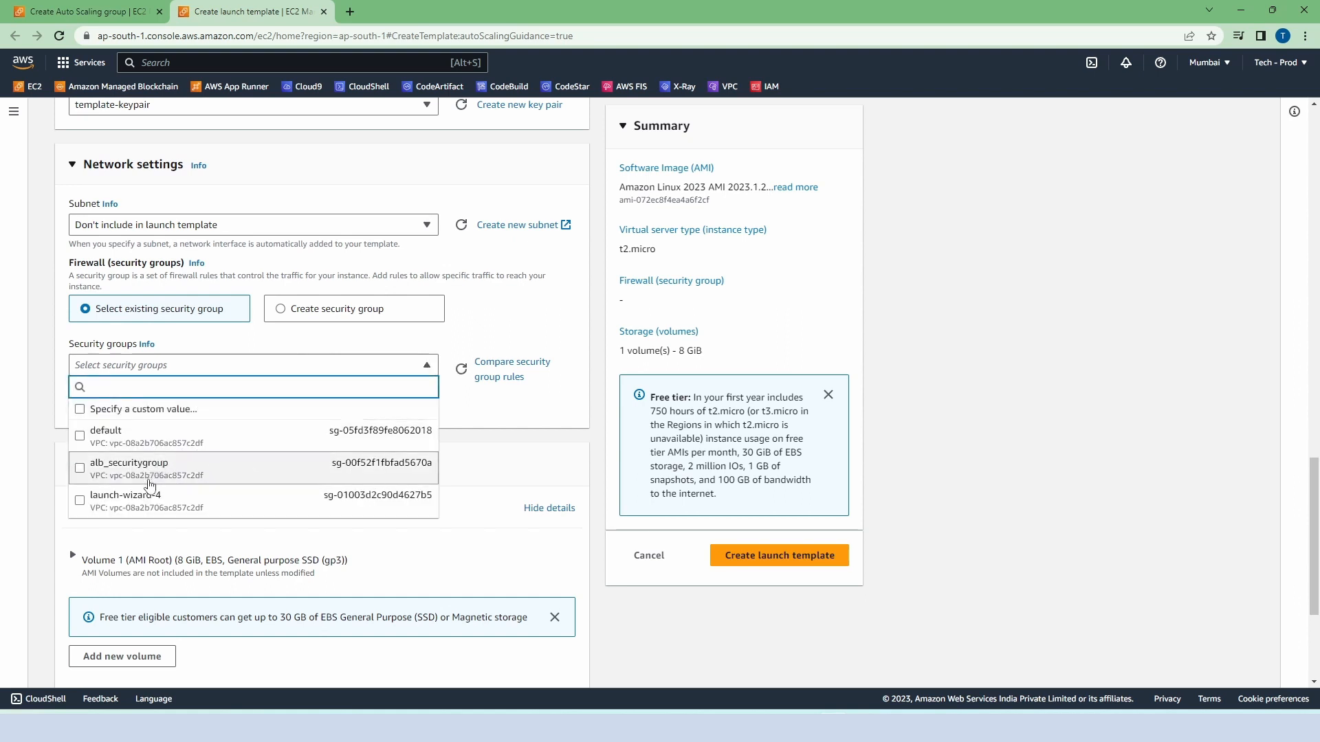
left_click(151, 498)
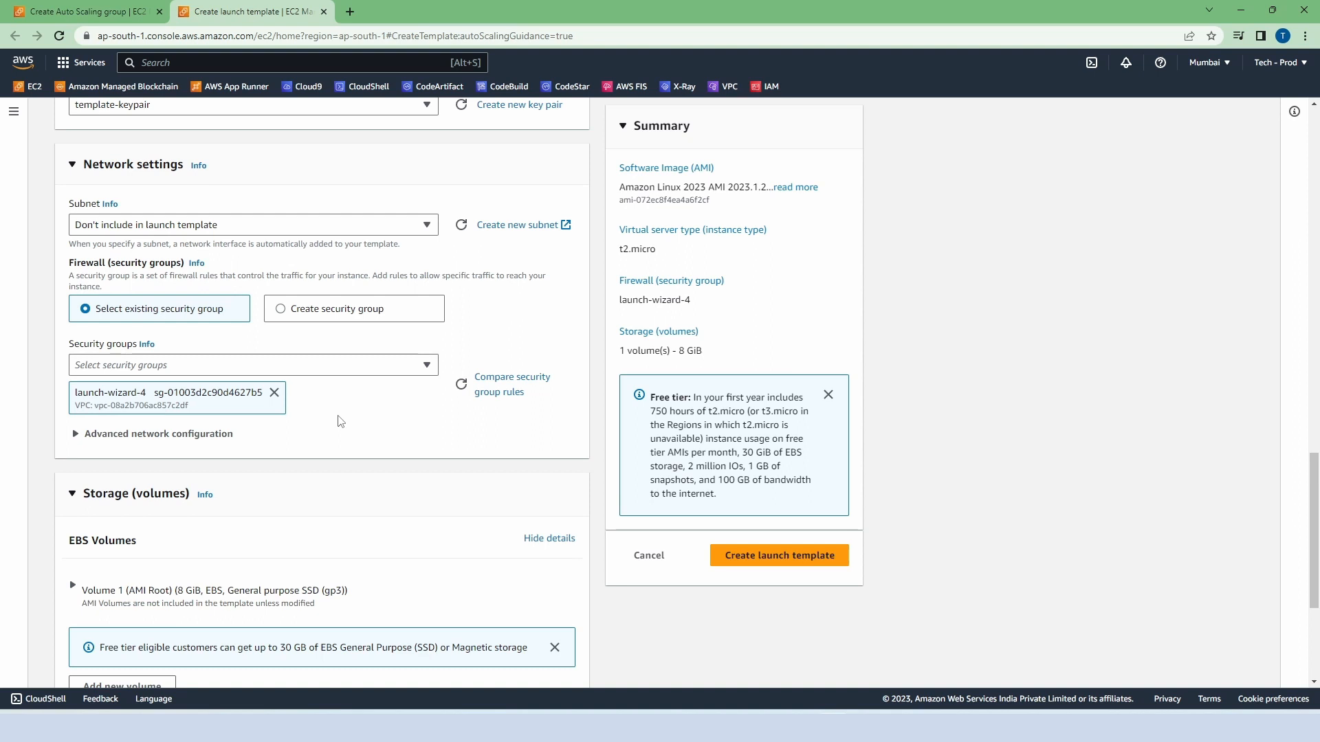
Step: Paste the bash user data script that installs httpd and writes the "Hello Techwiden" index.html, create the launch template and view the template list
scroll(337, 420, "down", 4)
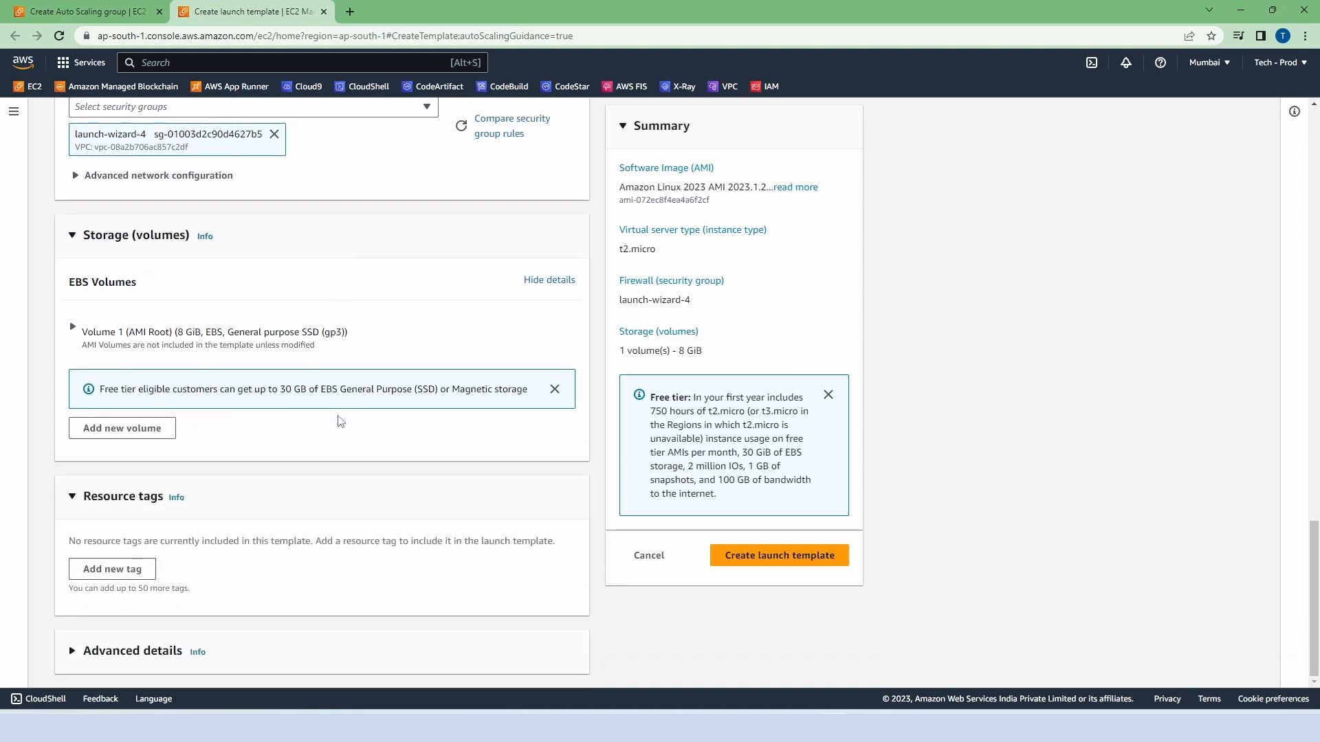
left_click(76, 652)
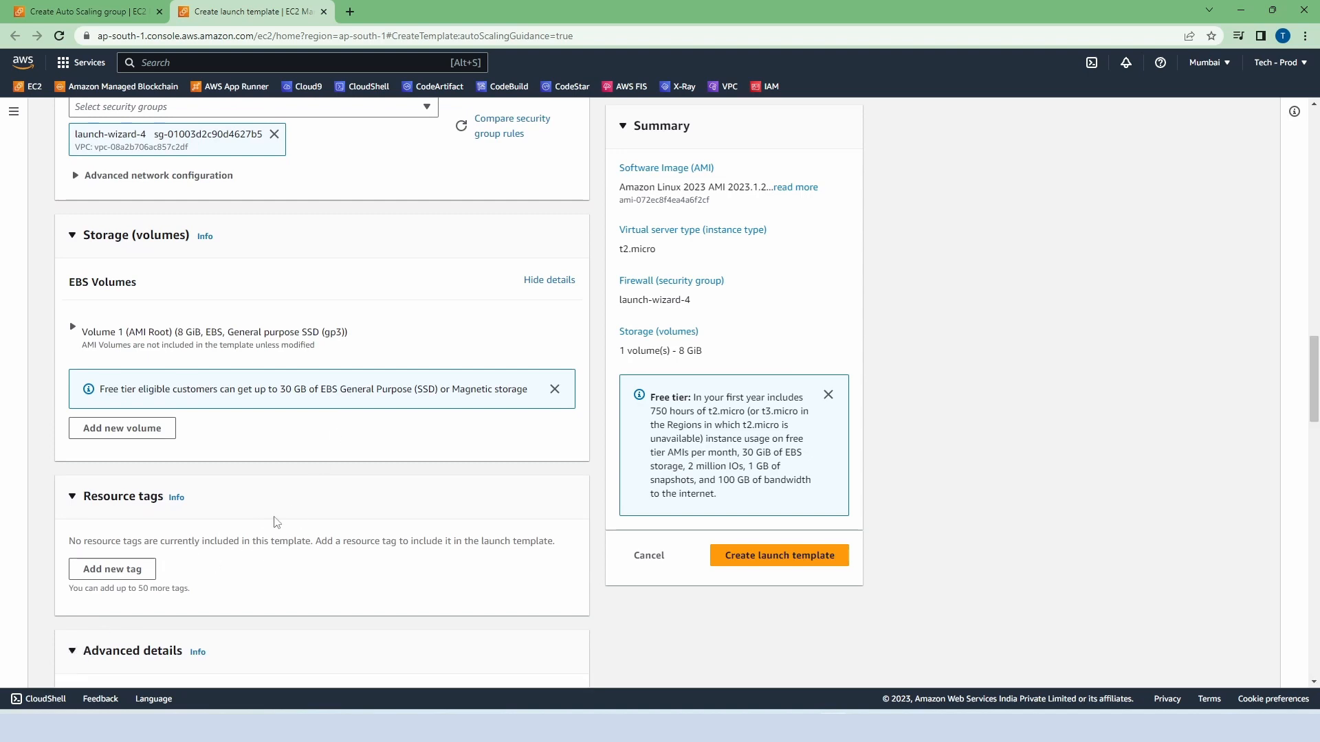
scroll(295, 508, "down", 7)
scroll(299, 509, "down", 18)
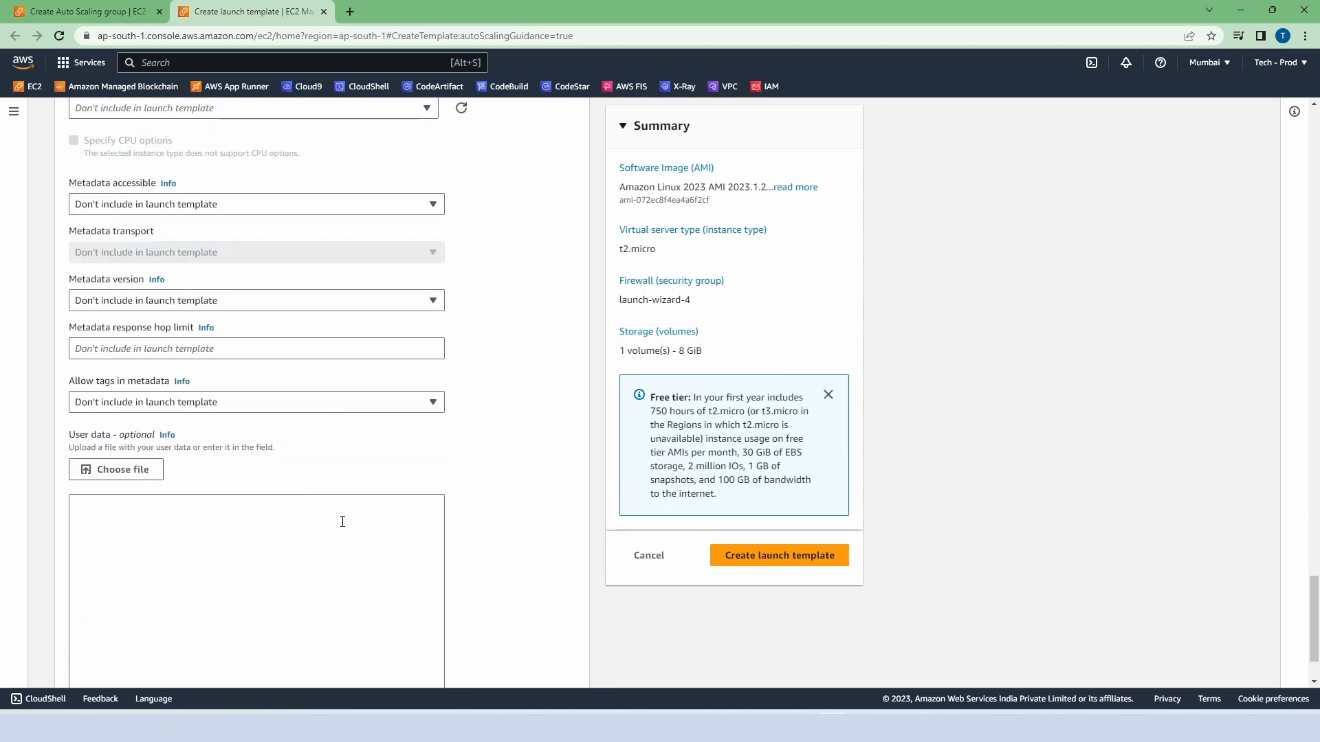
scroll(341, 525, "down", 2)
left_click(251, 440)
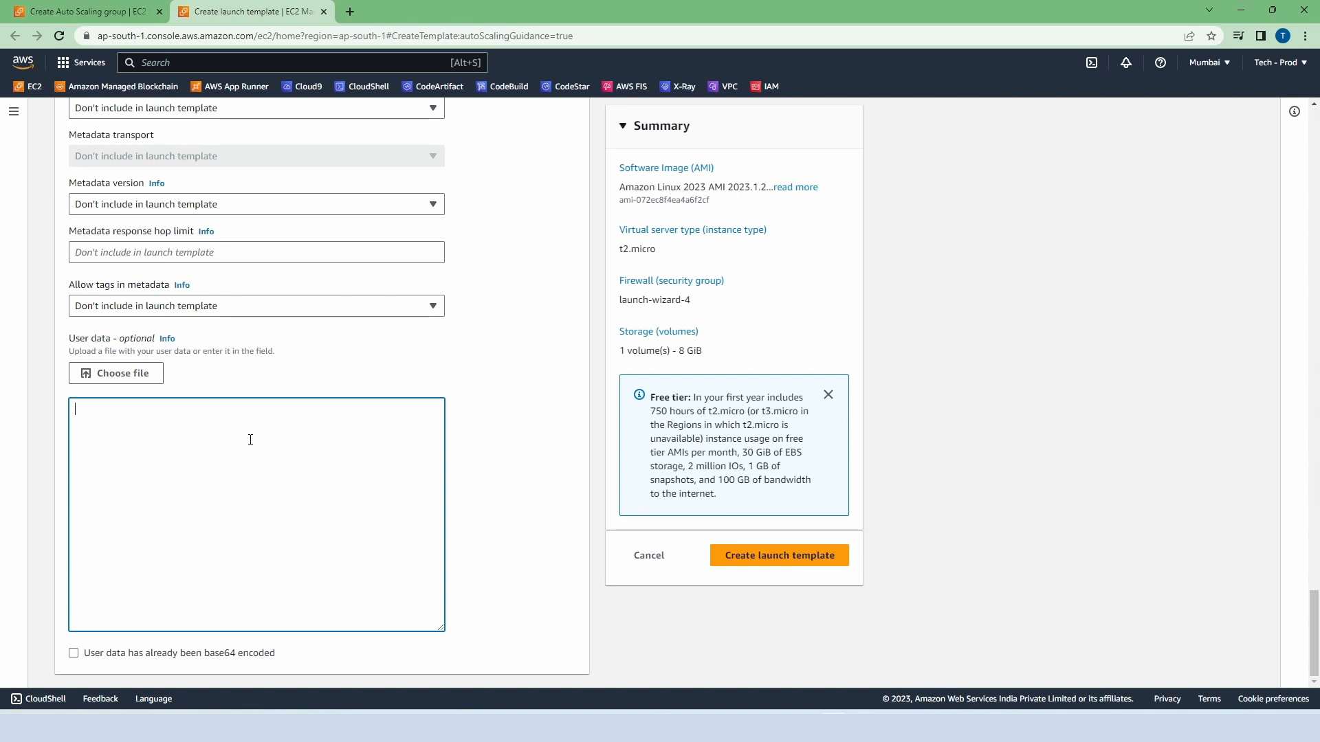
type("#!/bin/bash yum update -y yum install -y httpd systemctl start httpd.service systemctl enable httpd.service echo \"Hello Techwiden from $(hostname -f)\" > /var/www/html/index.html")
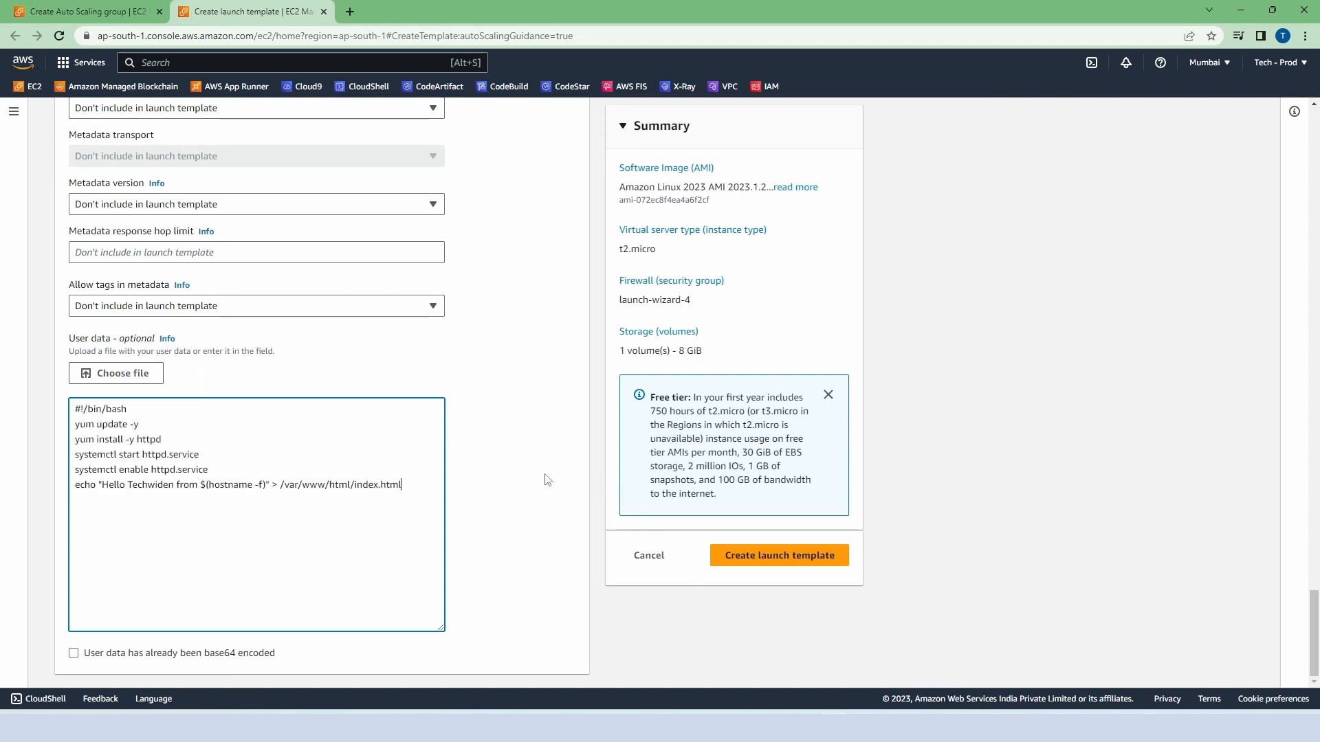
left_click(756, 558)
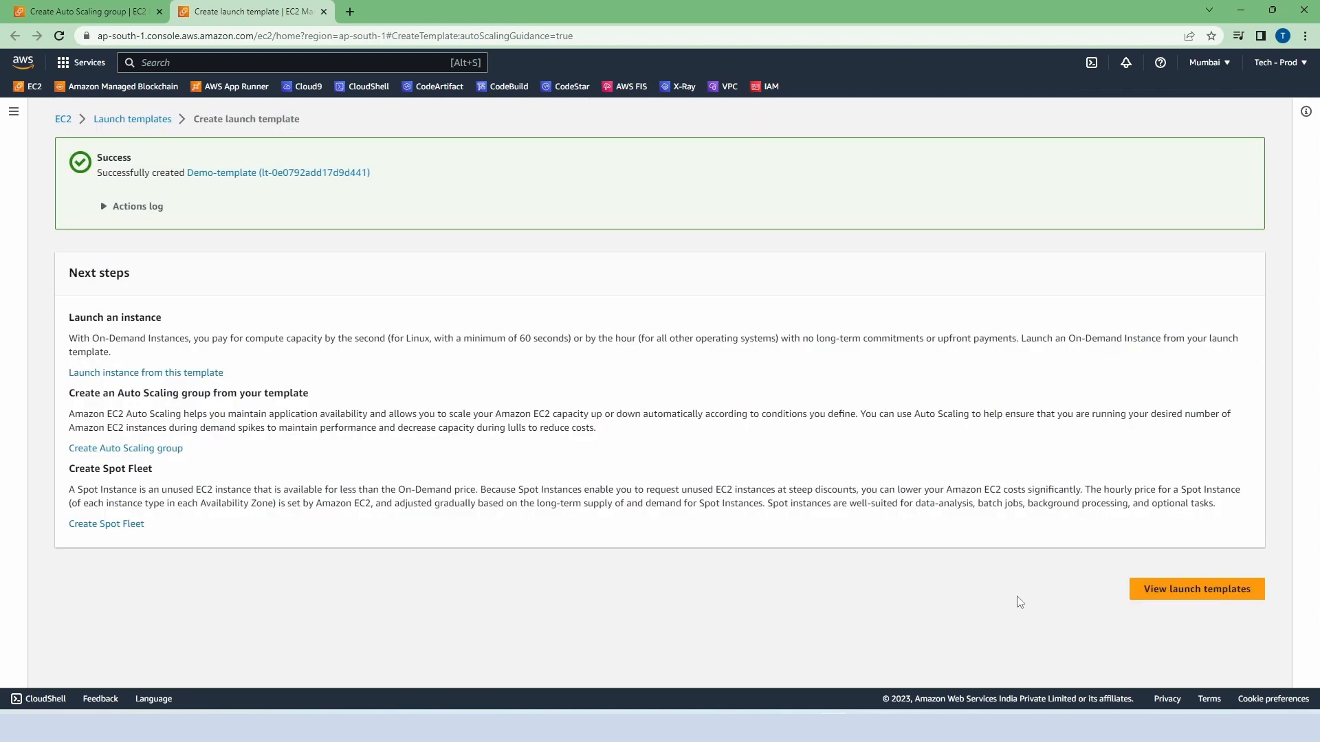
left_click(1156, 602)
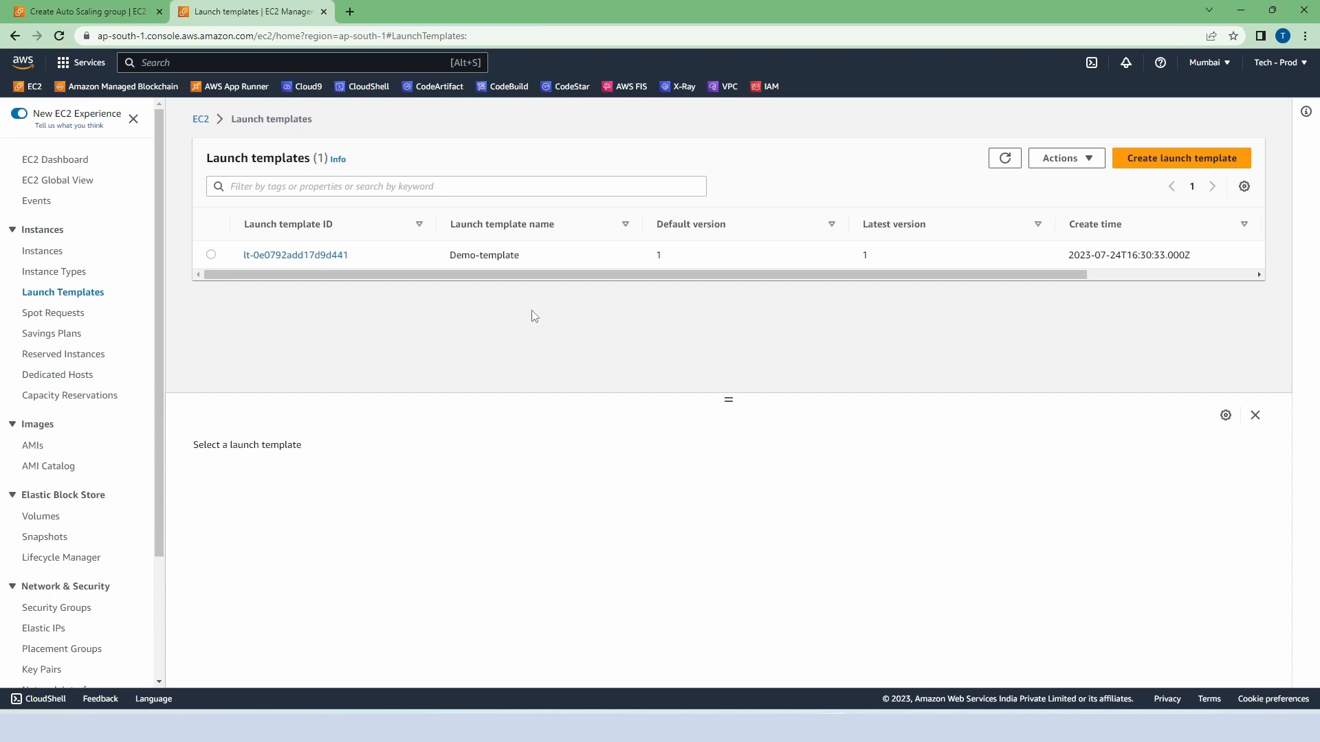
Step: Return to the Auto Scaling group setup, refresh the launch templates, choose Demo-template and continue to the instance launch options
left_click(100, 13)
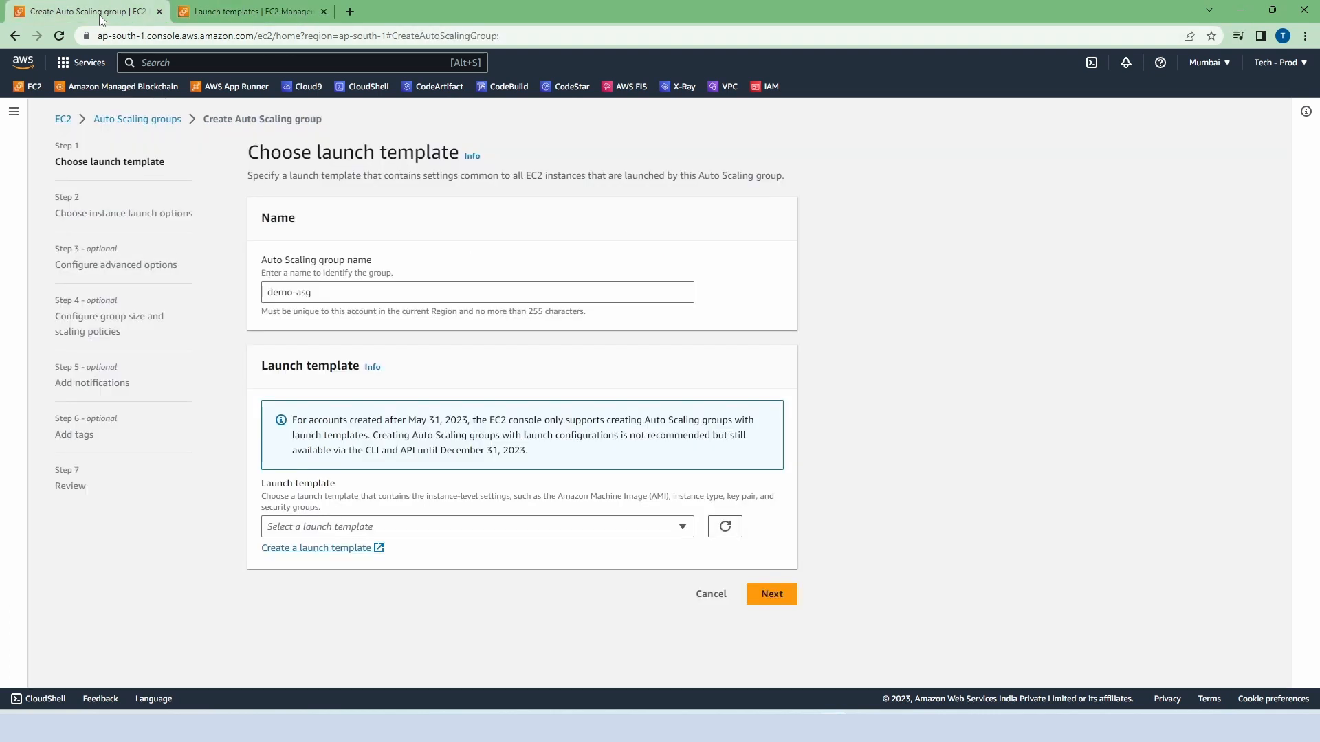
left_click(725, 526)
left_click(529, 527)
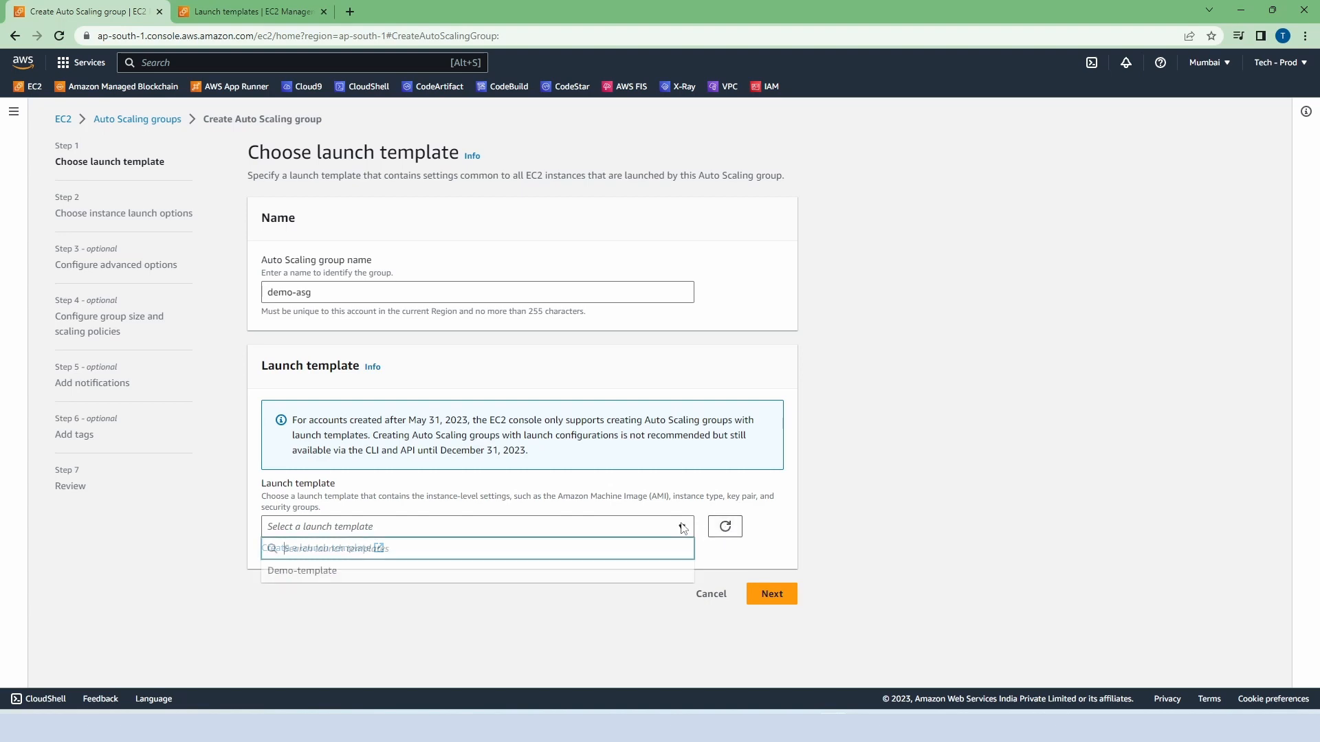
left_click(413, 572)
scroll(614, 583, "down", 3)
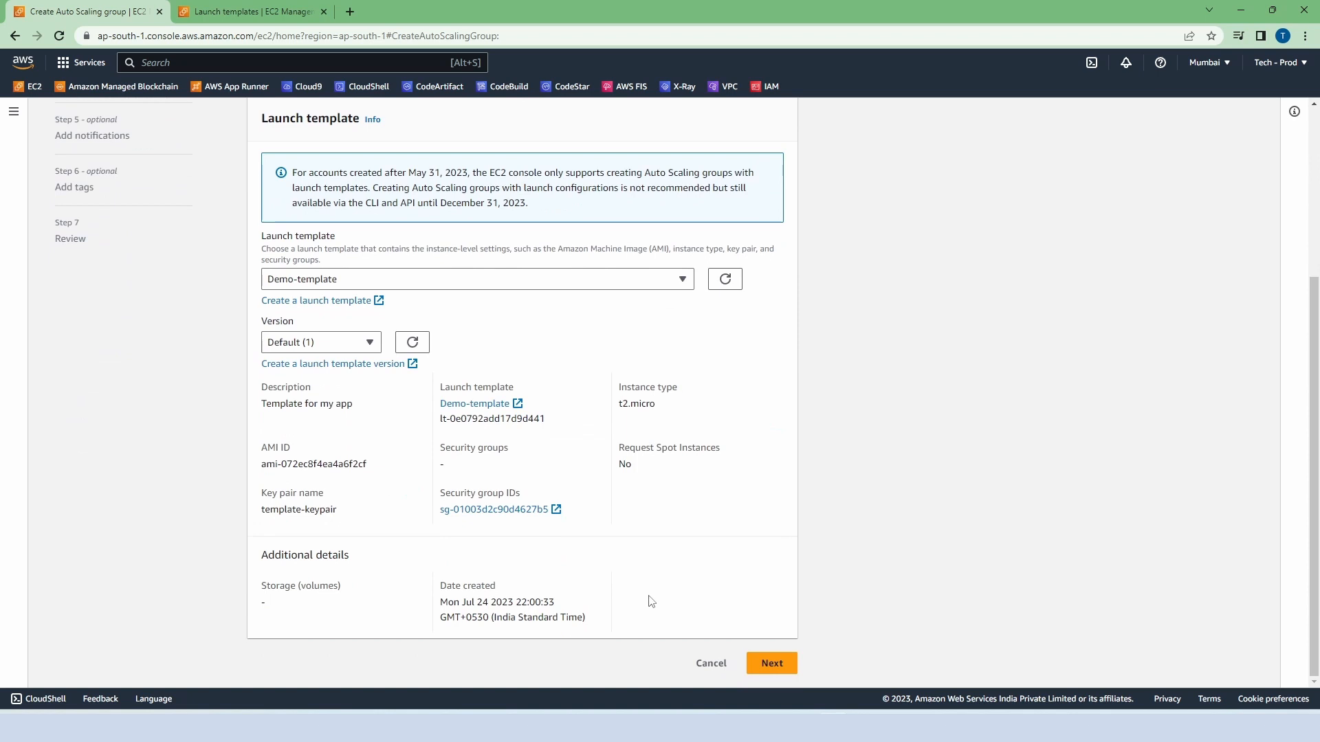
left_click(771, 664)
Step: Select the ap-south-1a, ap-south-1b and ap-south-1c subnets for the Auto Scaling group and continue to the advanced options
scroll(625, 436, "down", 1)
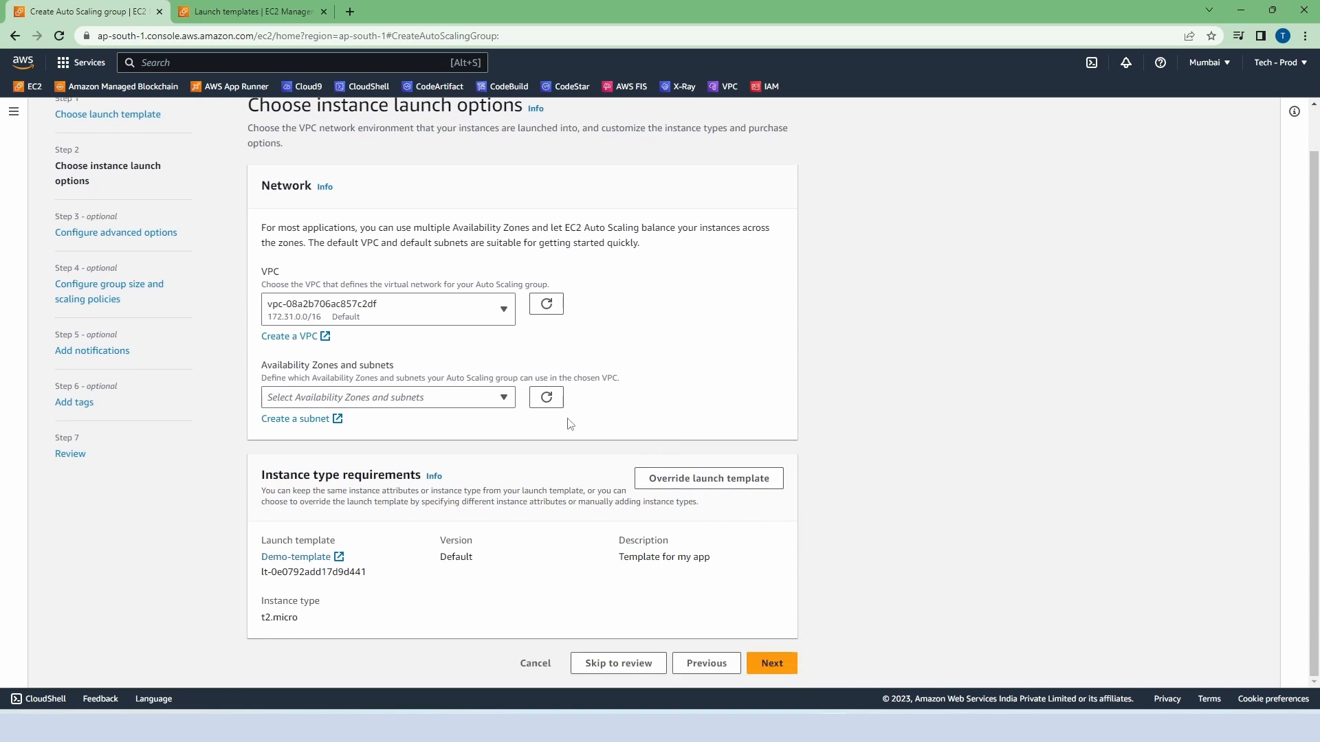
left_click(507, 402)
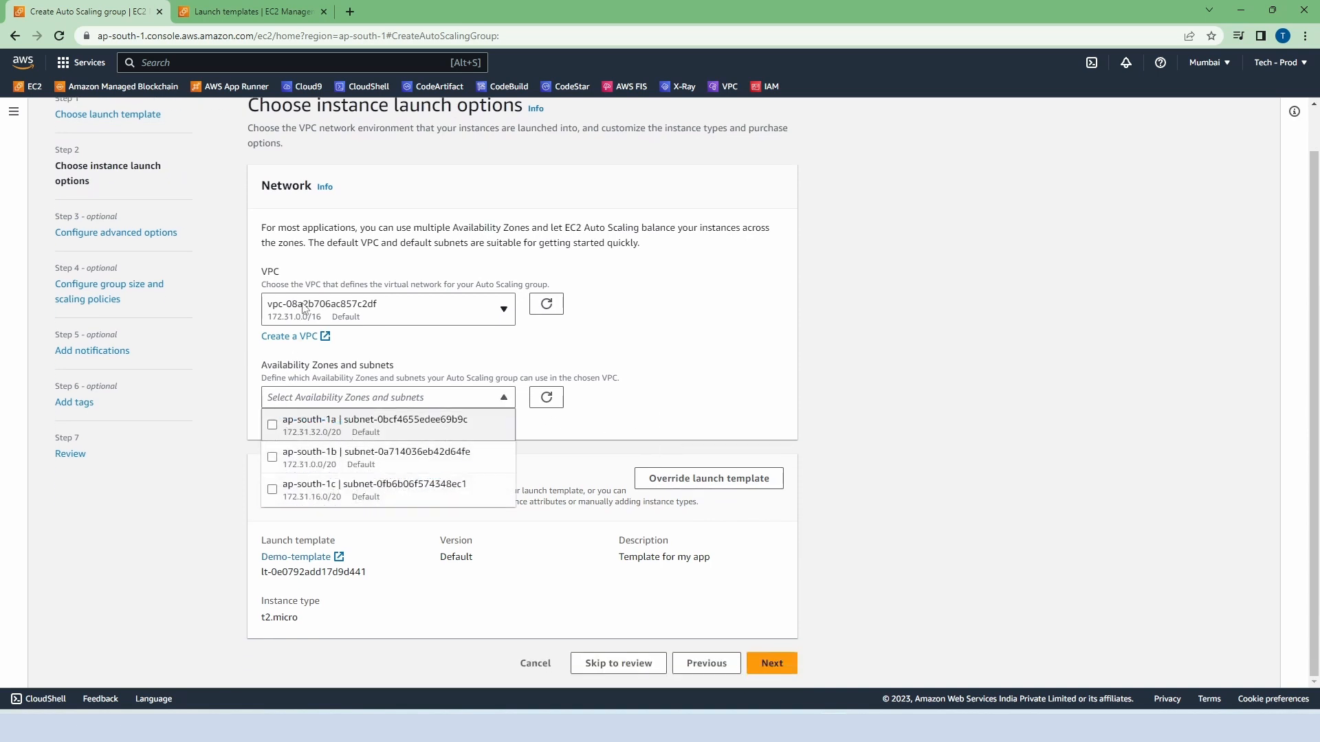
left_click(272, 425)
left_click(272, 458)
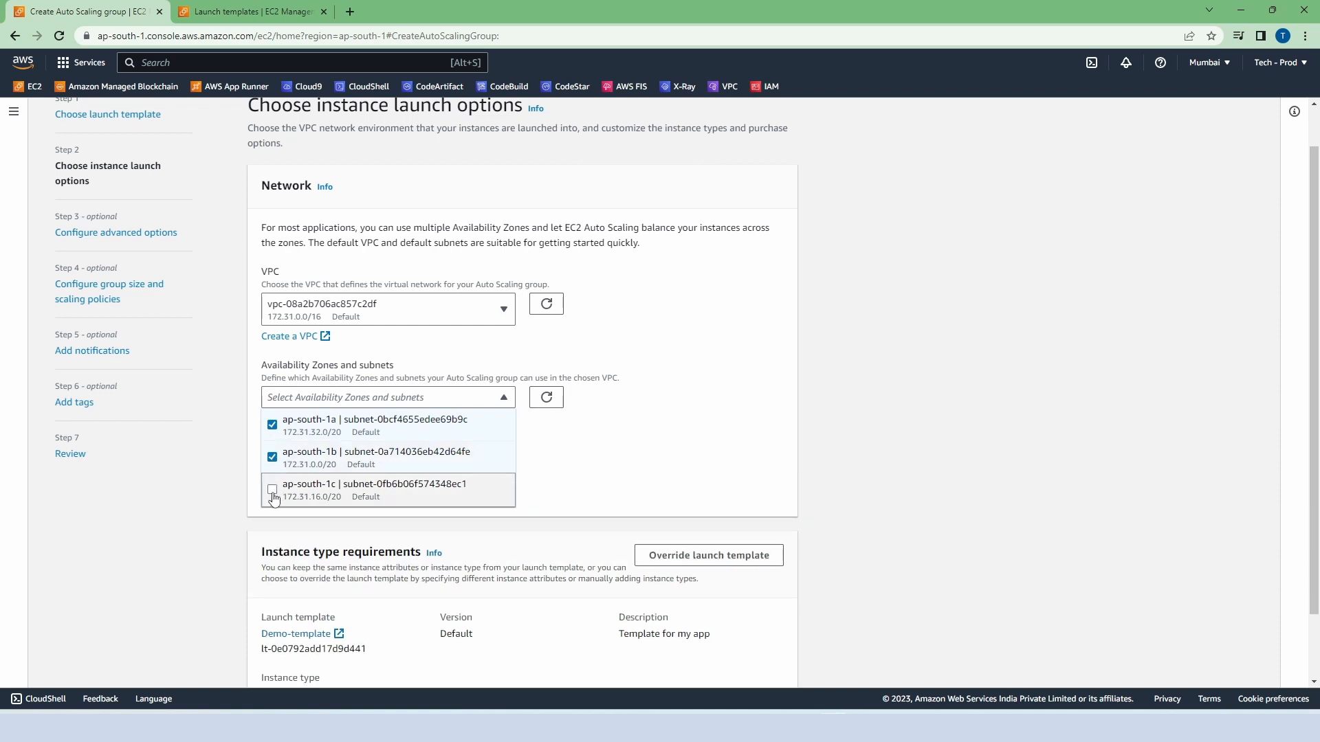
left_click(272, 490)
scroll(607, 457, "down", 2)
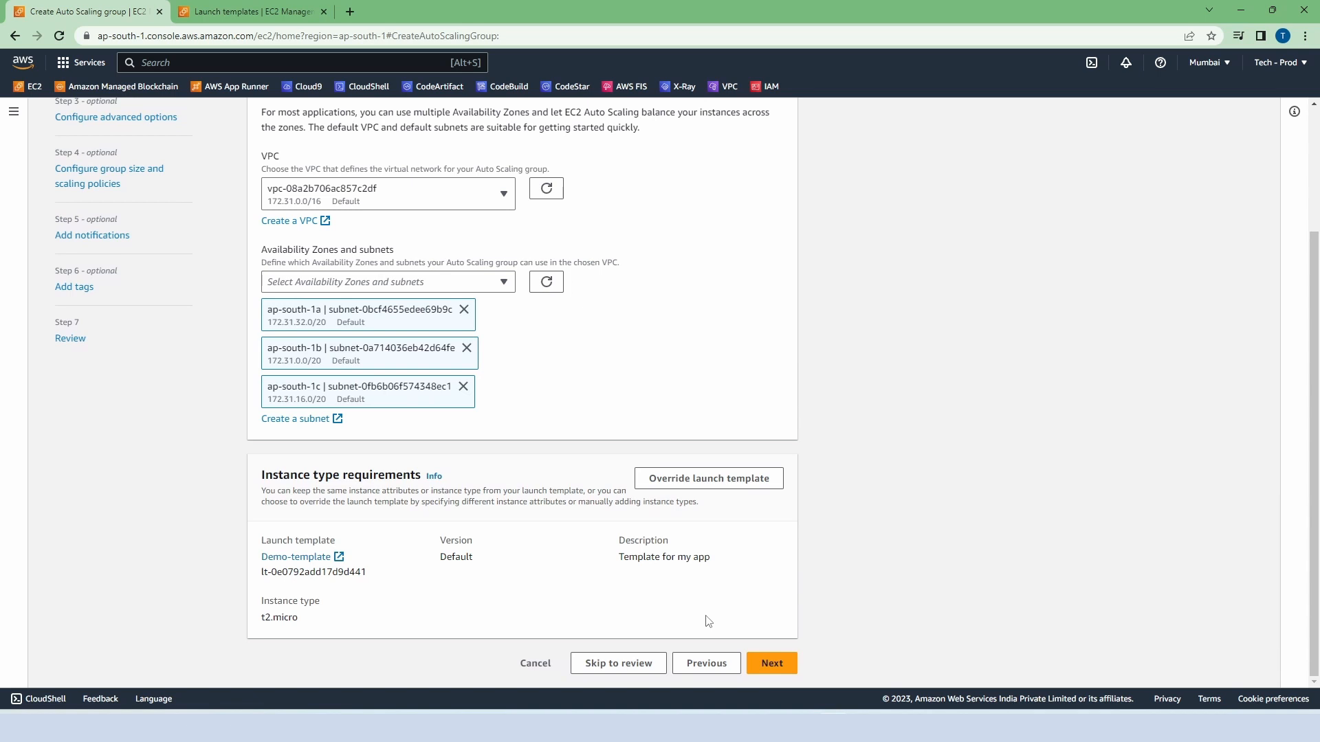
left_click(773, 667)
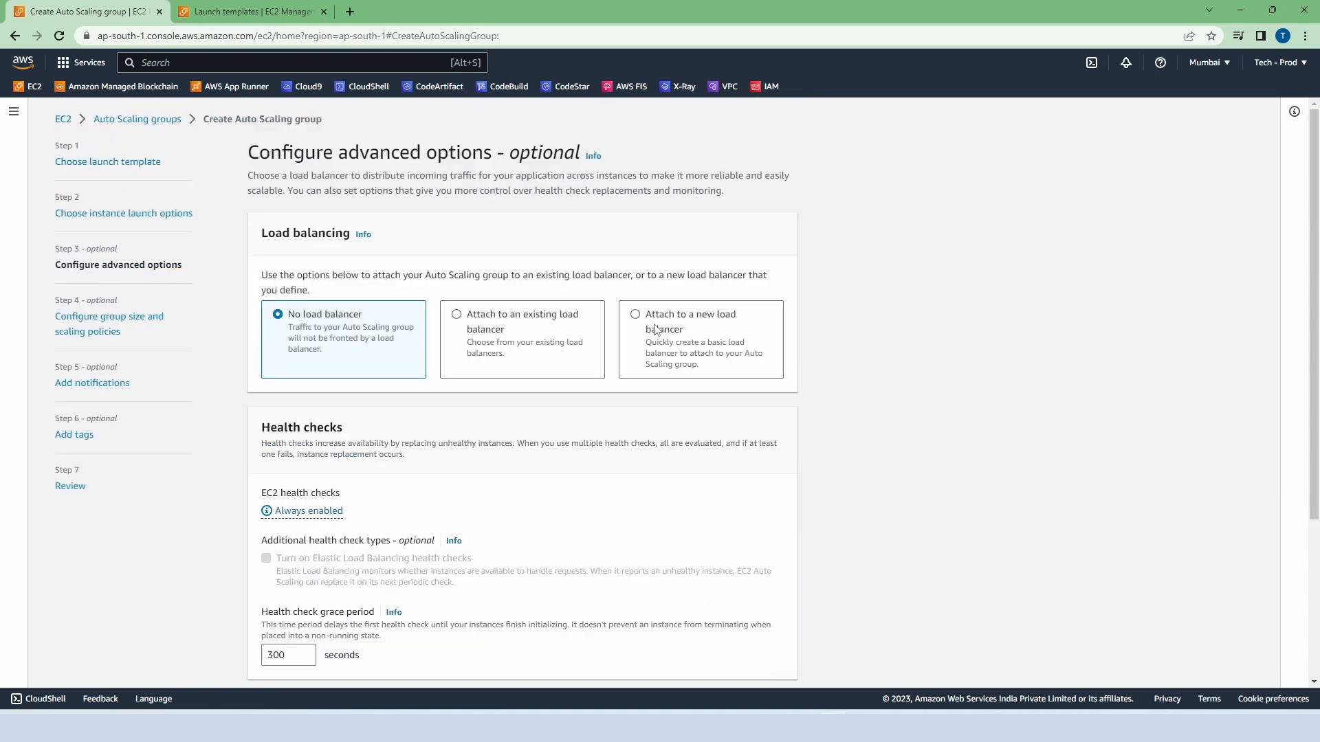
Step: Attach the Auto Scaling group to an existing load balancer through the demo-tg | HTTP target group
left_click(458, 315)
scroll(476, 350, "down", 1)
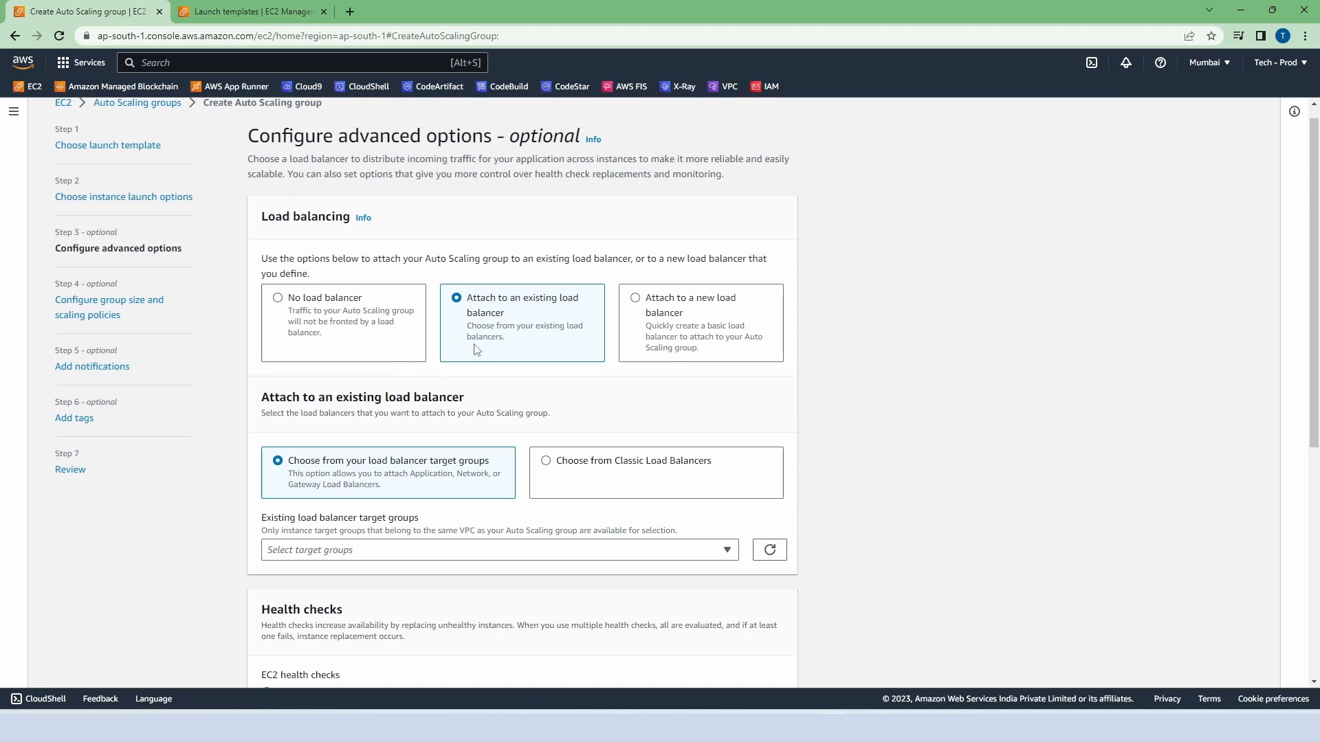
scroll(477, 350, "down", 4)
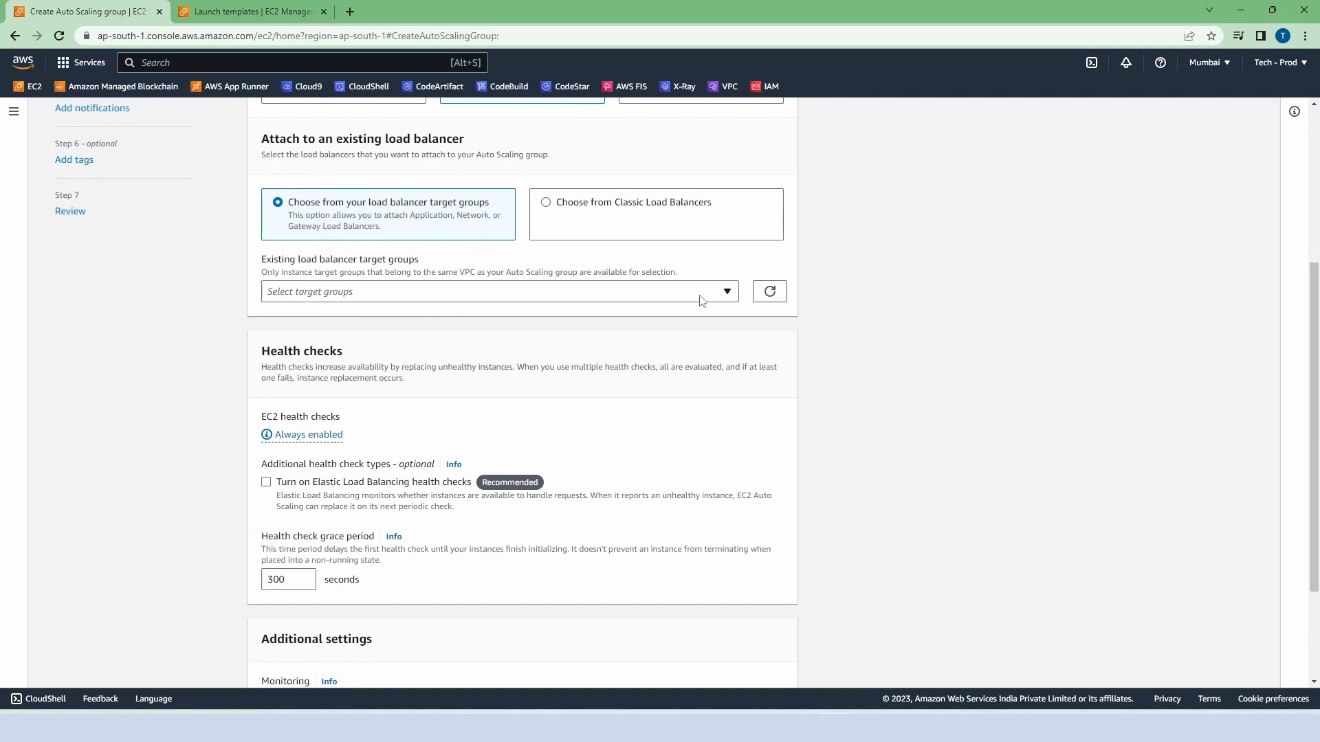
left_click(723, 294)
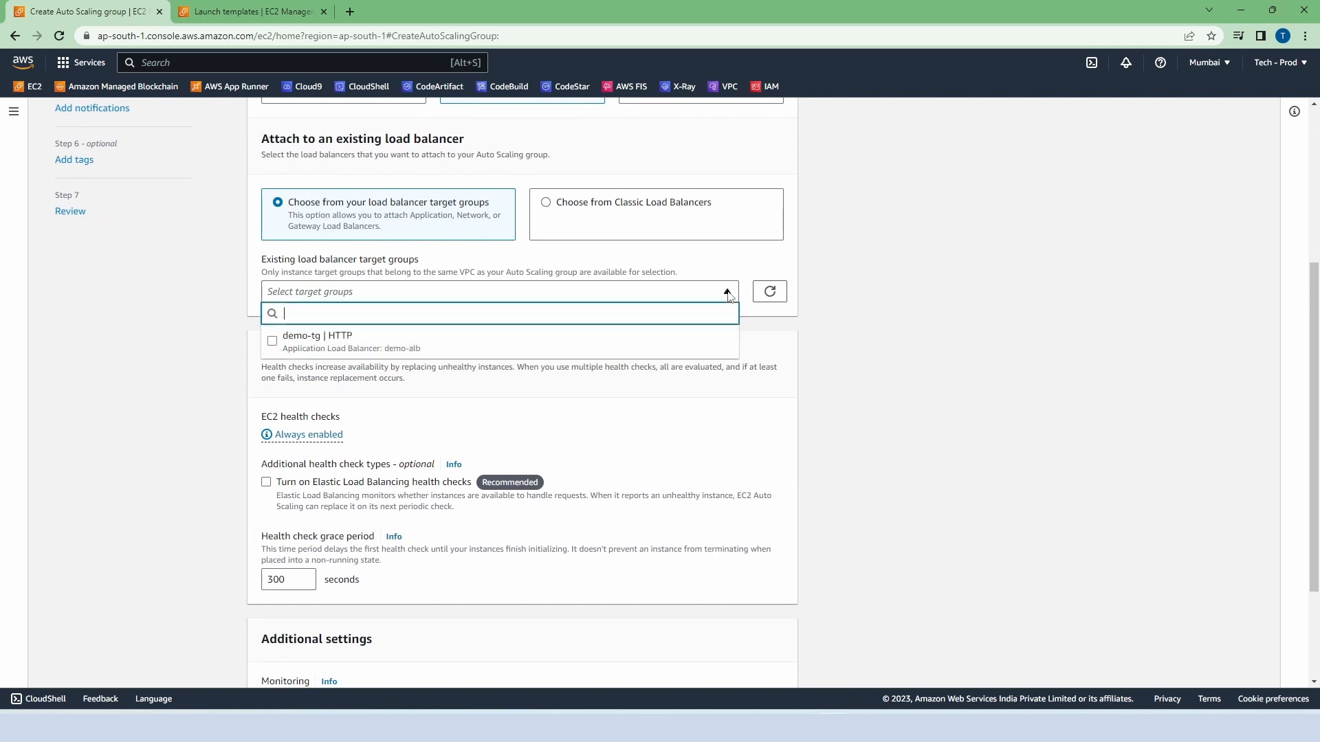
left_click(543, 345)
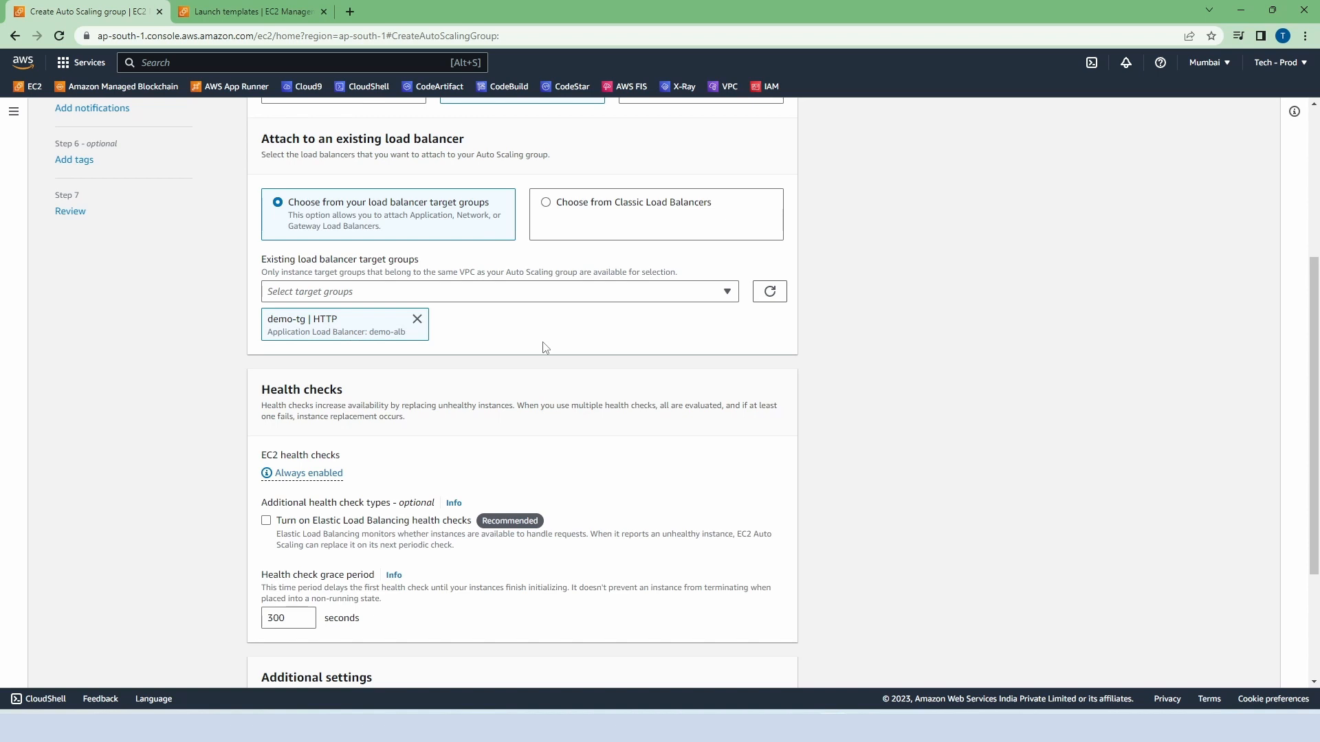
Step: Turn on Elastic Load Balancing health checks and continue to the group size and scaling policies
scroll(544, 347, "down", 3)
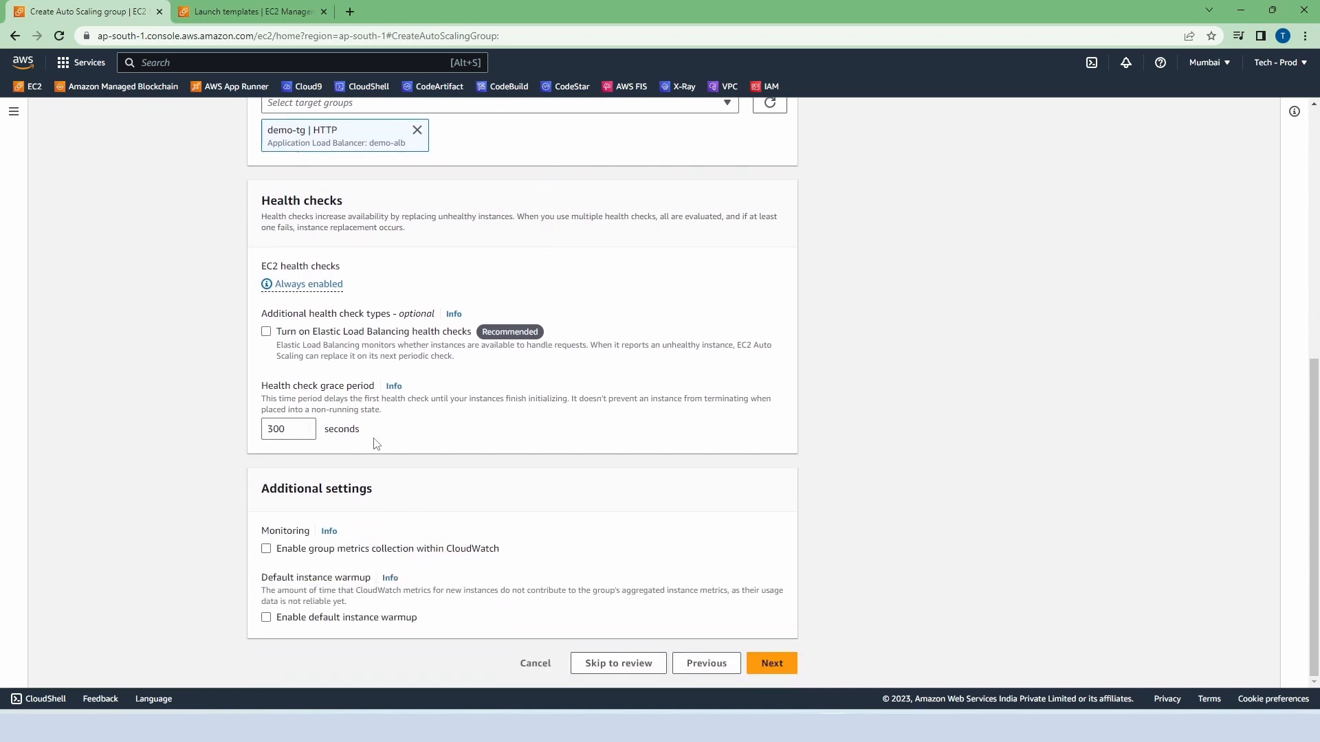
left_click(267, 333)
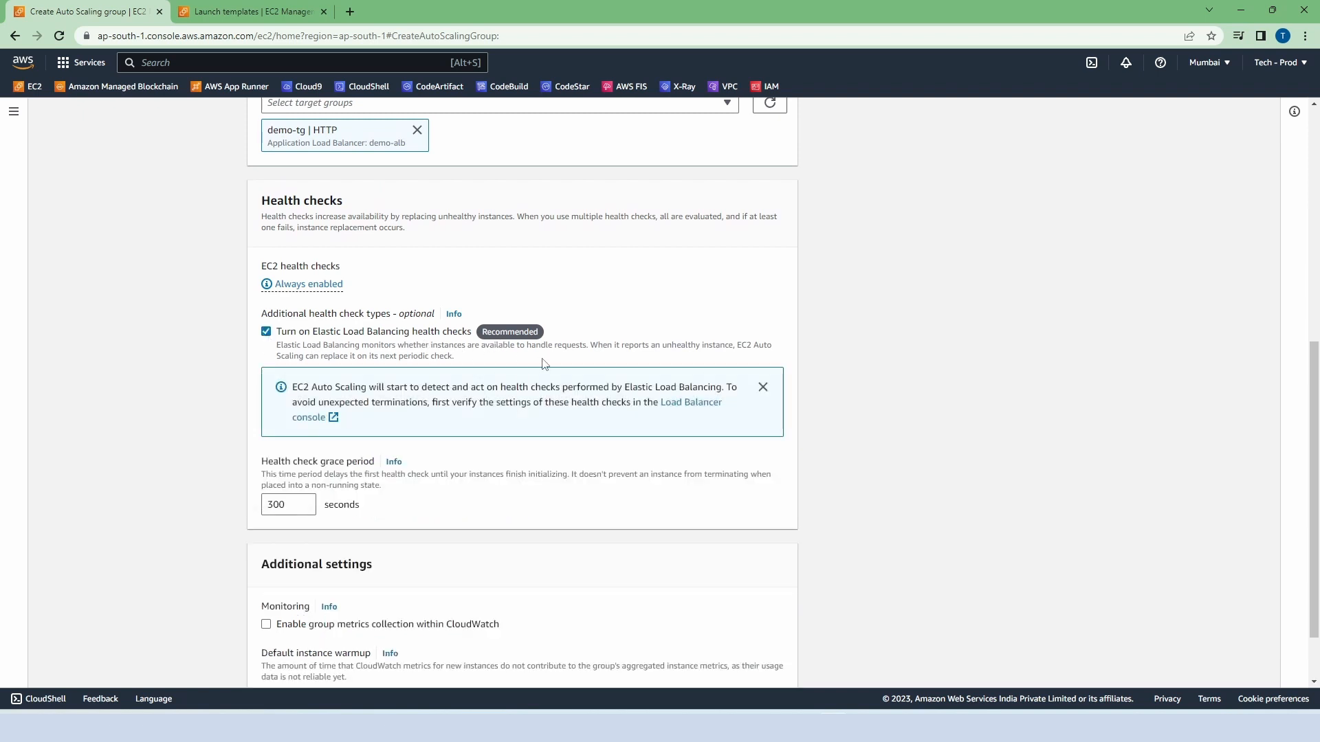
scroll(543, 363, "down", 2)
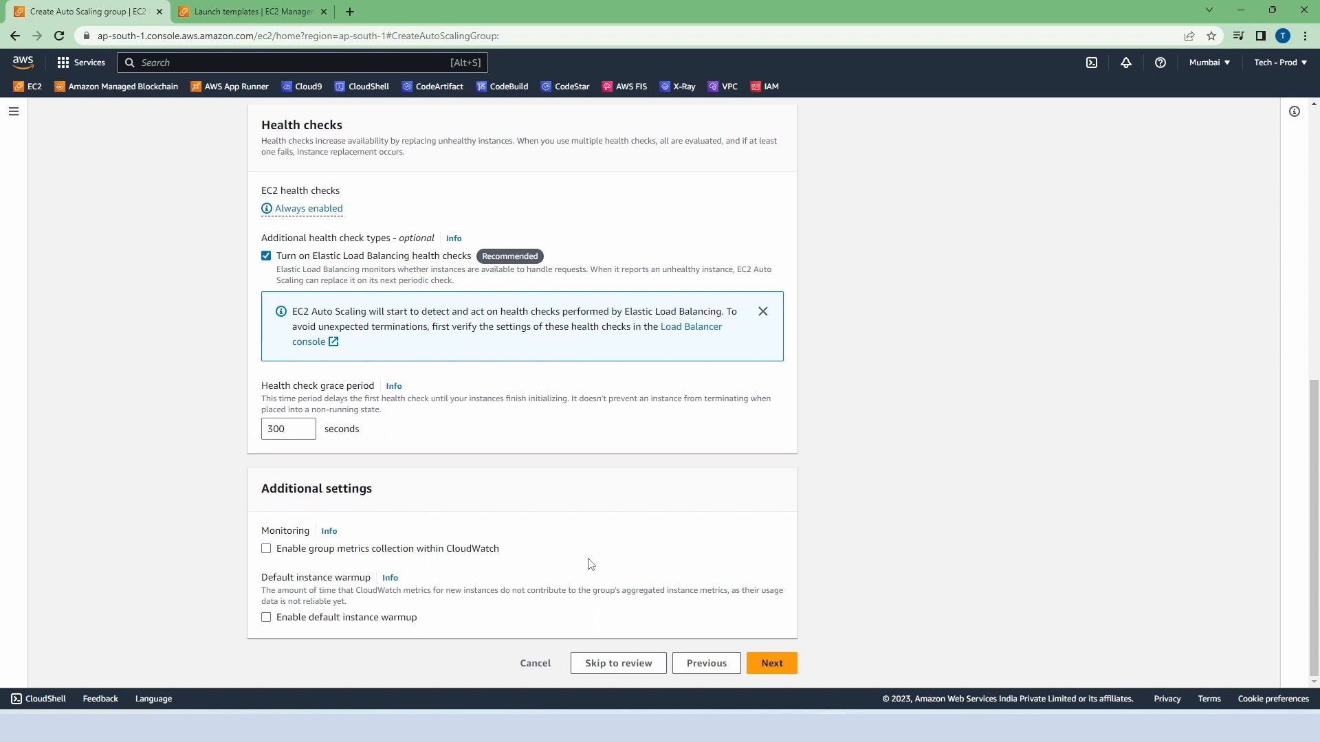
left_click(772, 664)
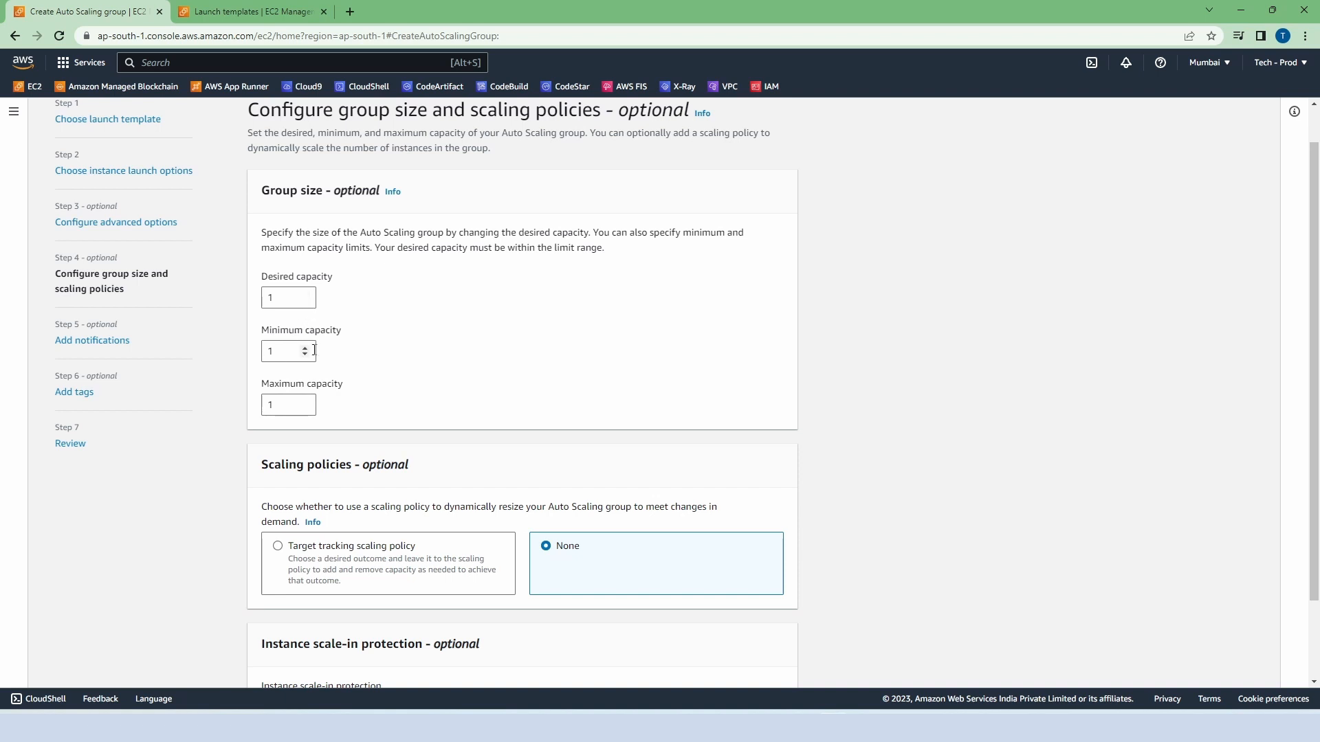
Step: Accept the default group size with no scaling policy, and proceed past notifications and tags to the review
scroll(445, 397, "down", 1)
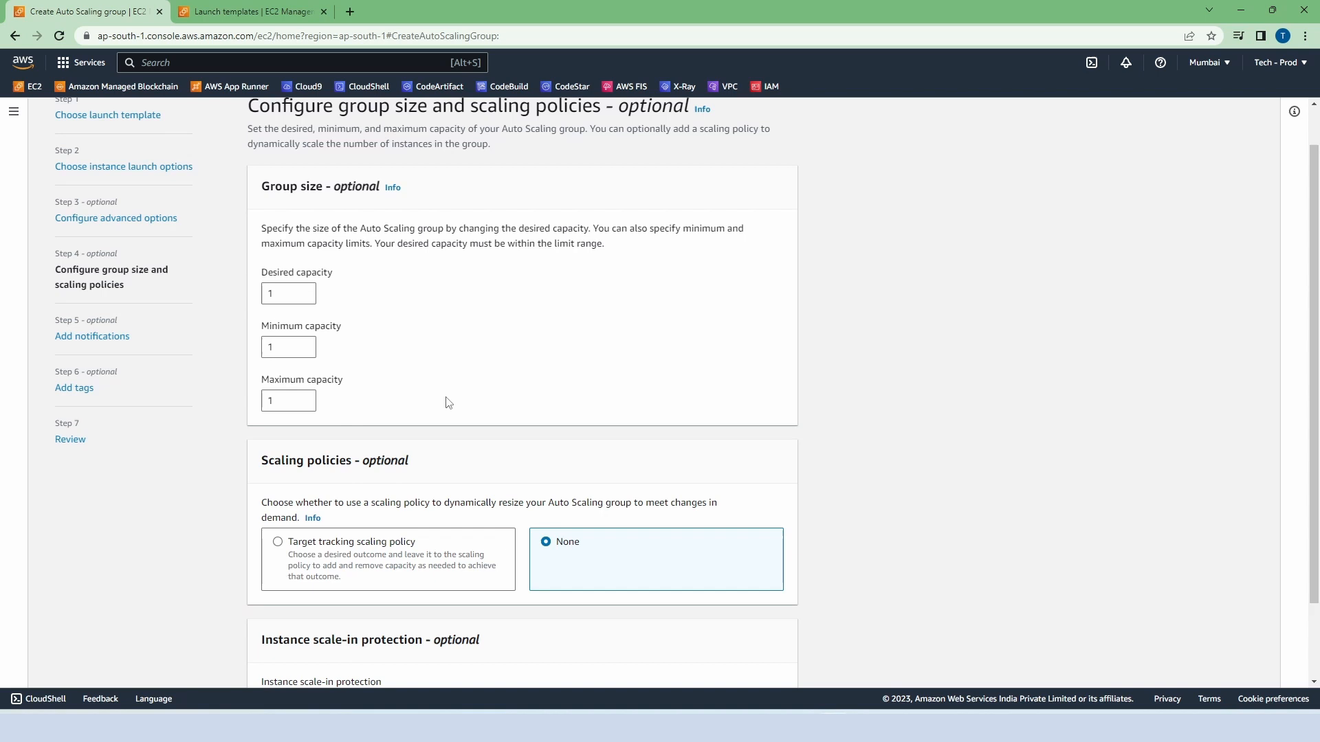
scroll(448, 403, "down", 2)
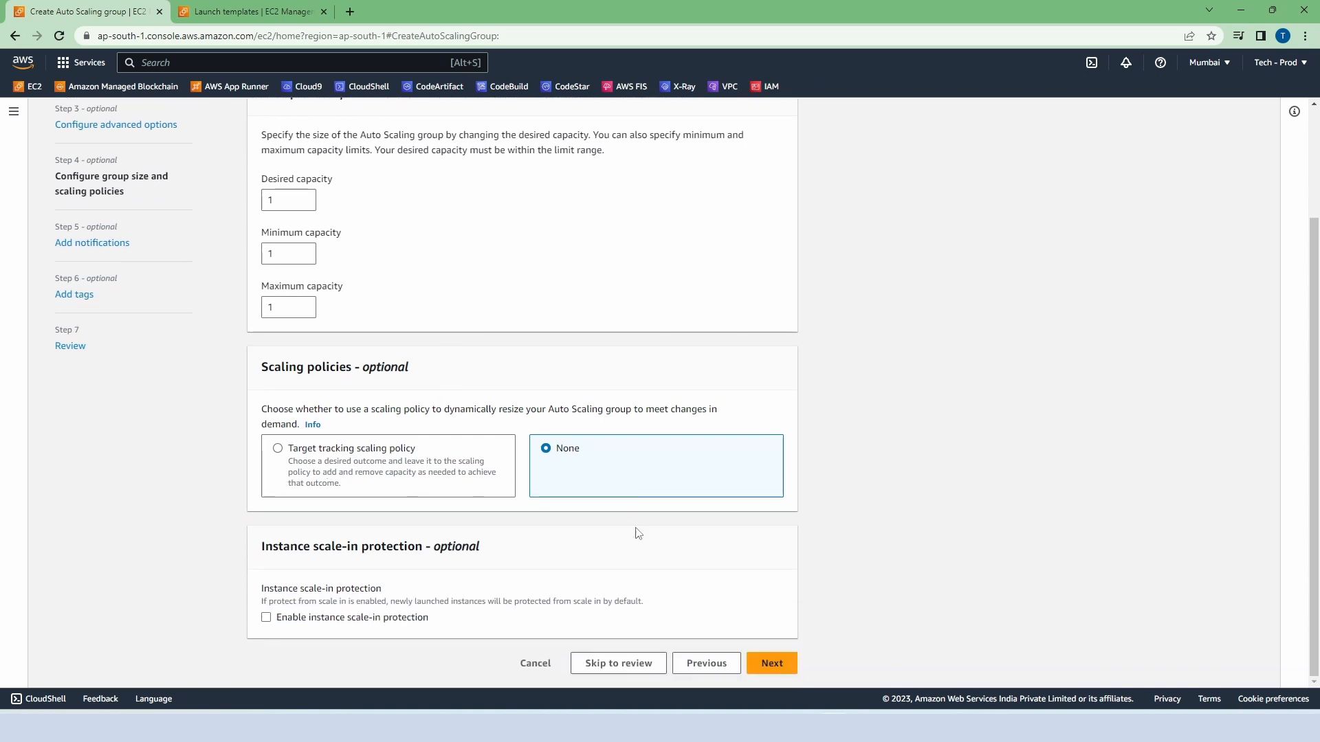
left_click(773, 665)
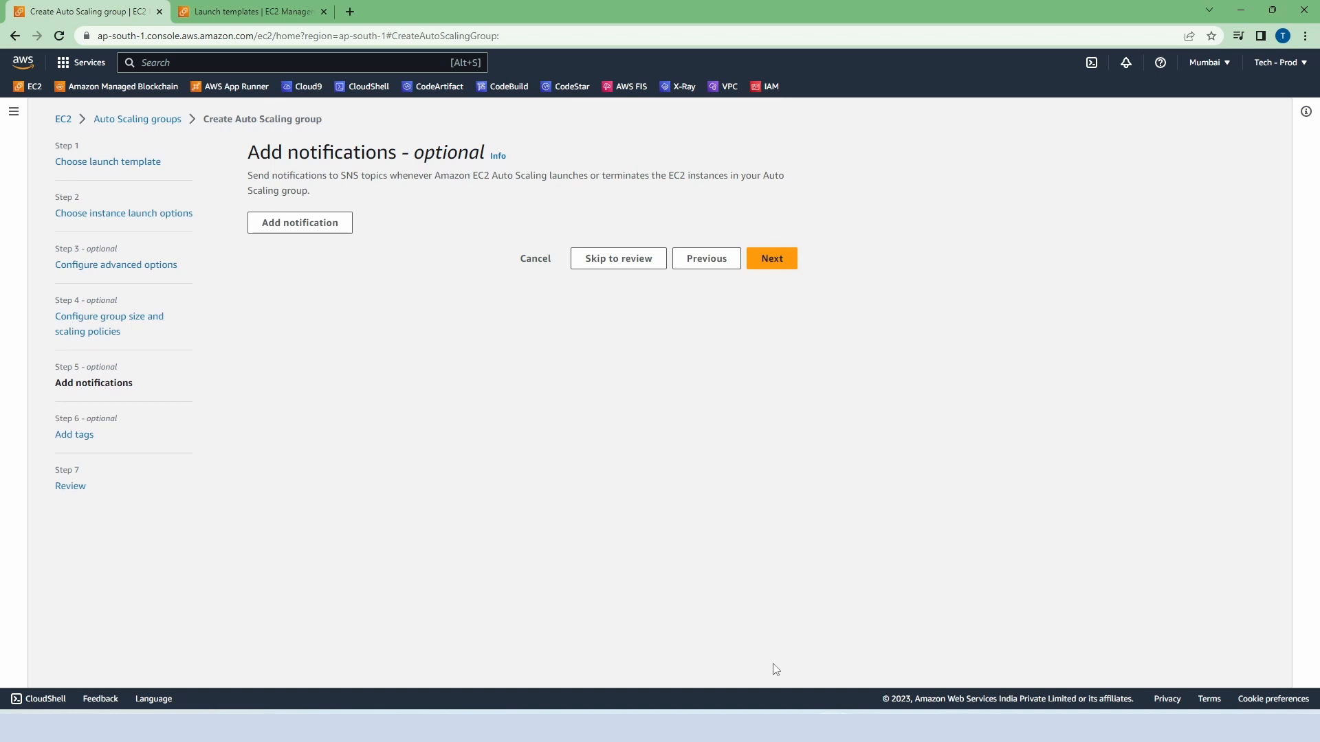
left_click(775, 264)
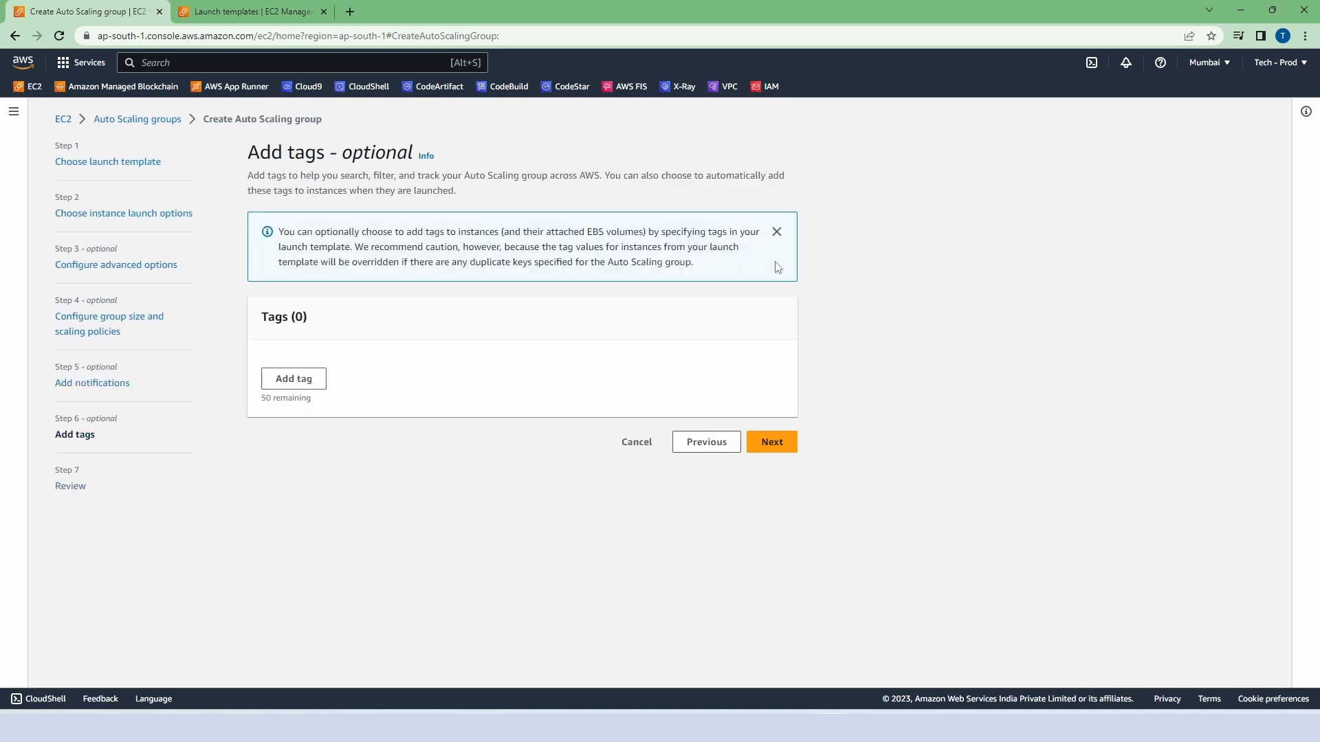
left_click(776, 446)
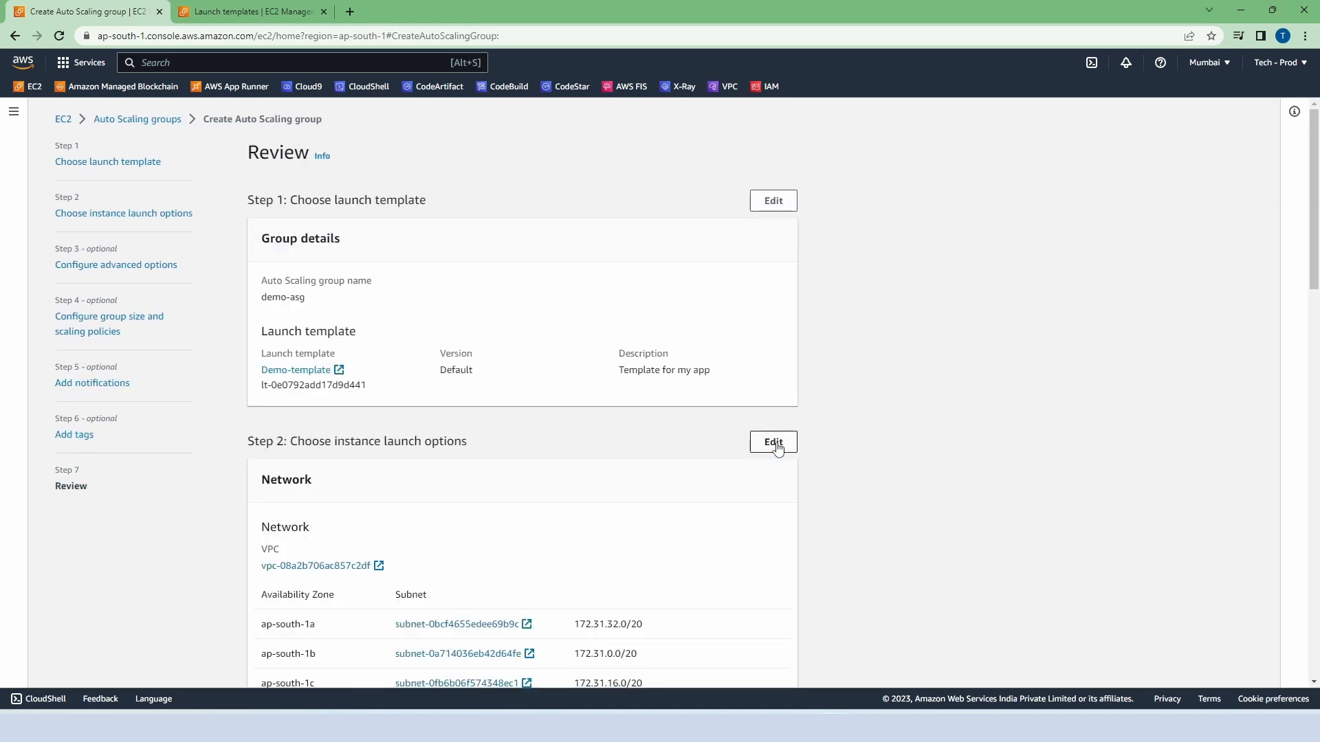
Step: Review the demo-asg configuration and create the Auto Scaling group
scroll(618, 371, "down", 8)
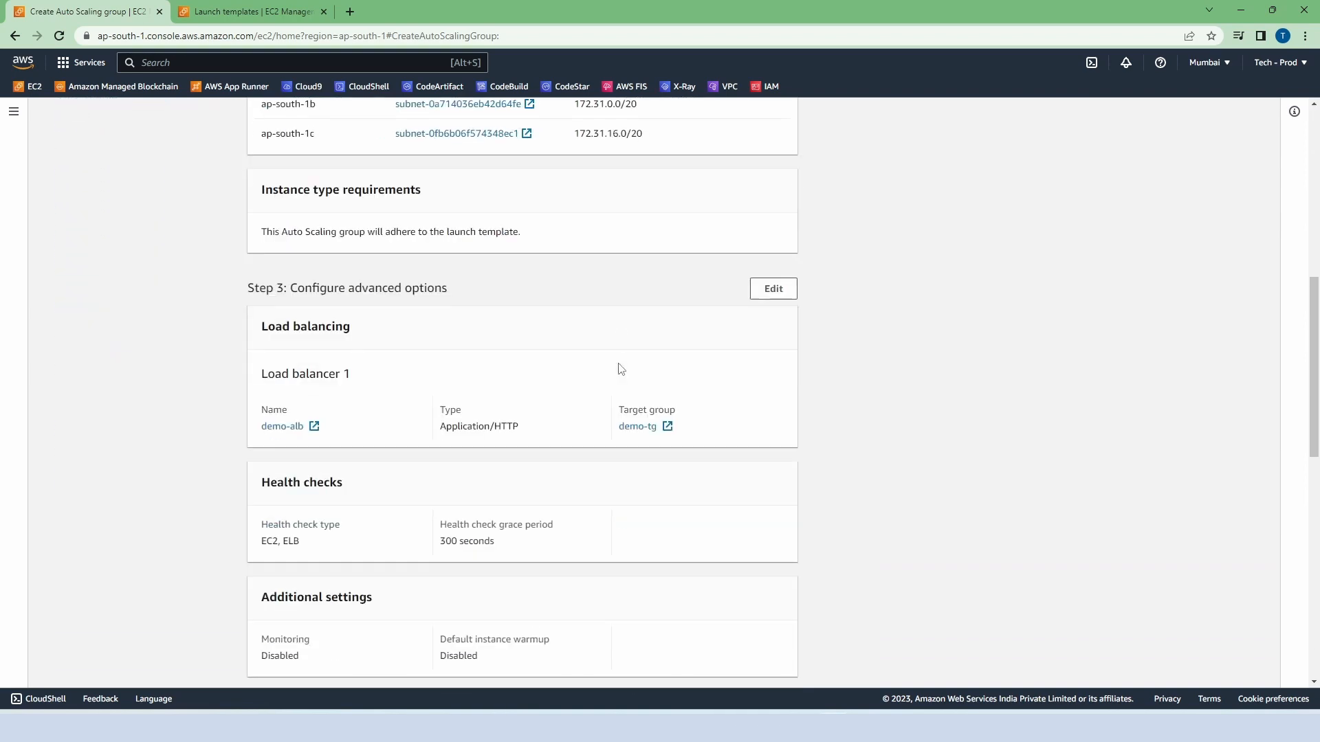
scroll(620, 369, "down", 10)
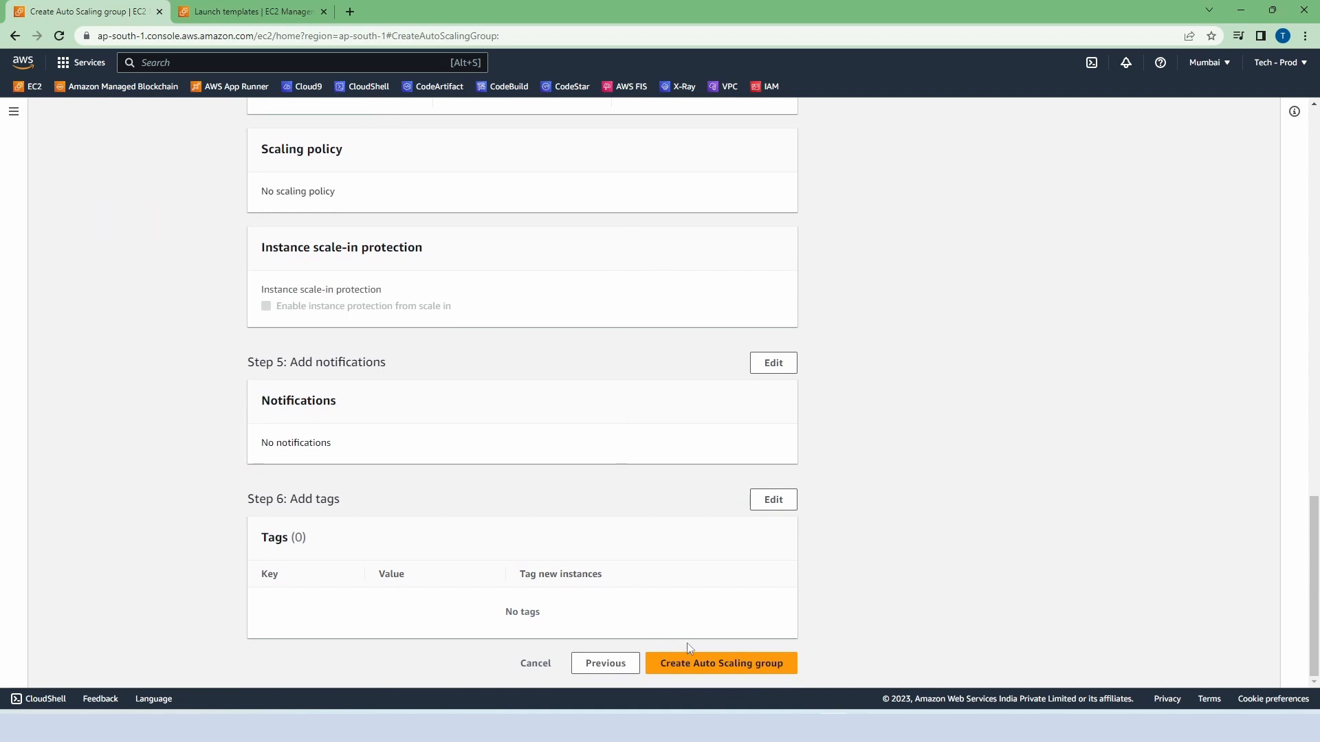
left_click(722, 665)
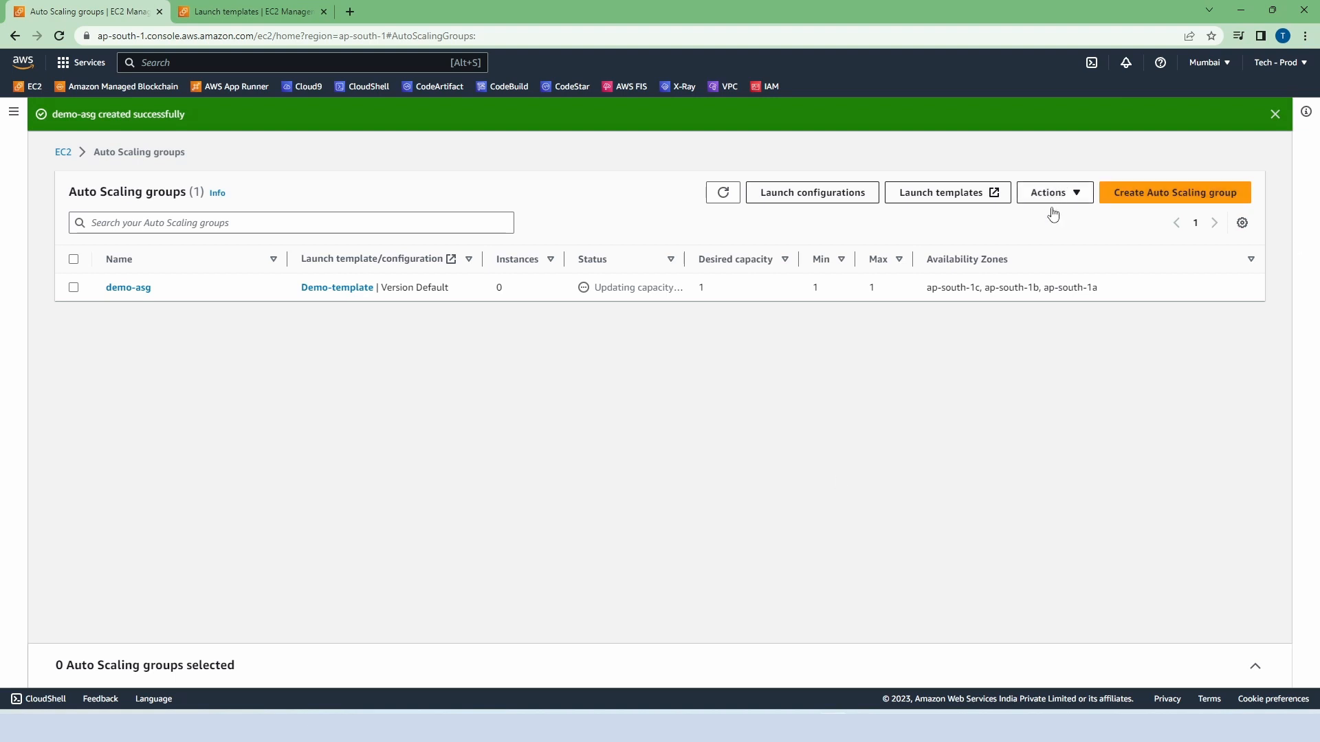
Step: Open demo-asg for editing, look through its settings and submit the update without changing anything
left_click(72, 287)
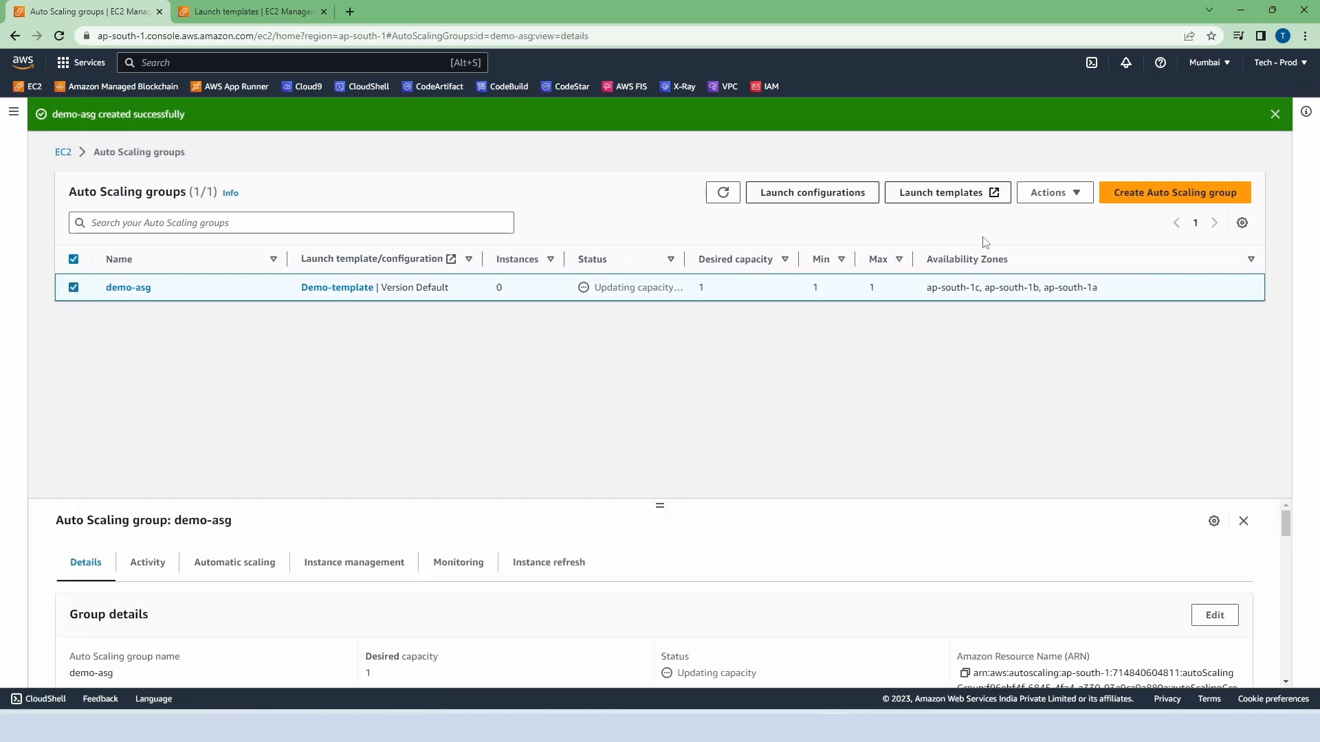
left_click(1057, 194)
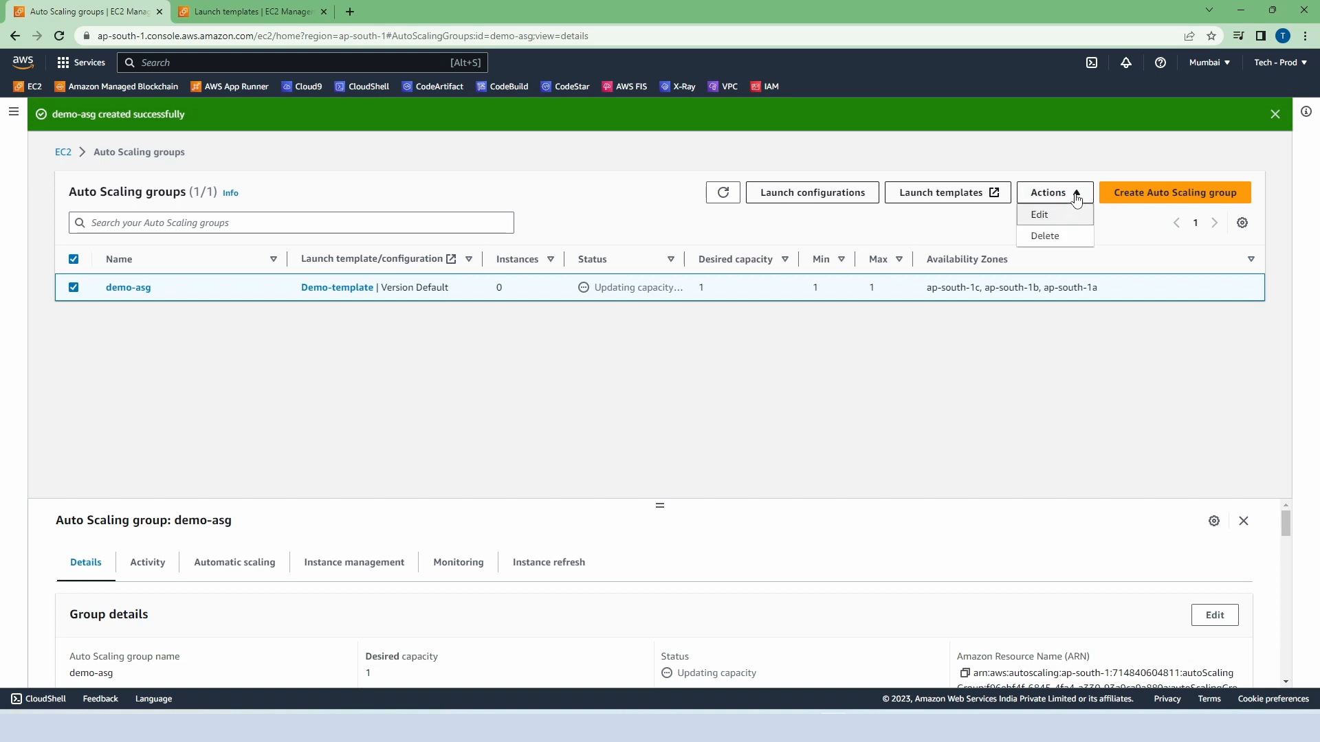
left_click(1038, 217)
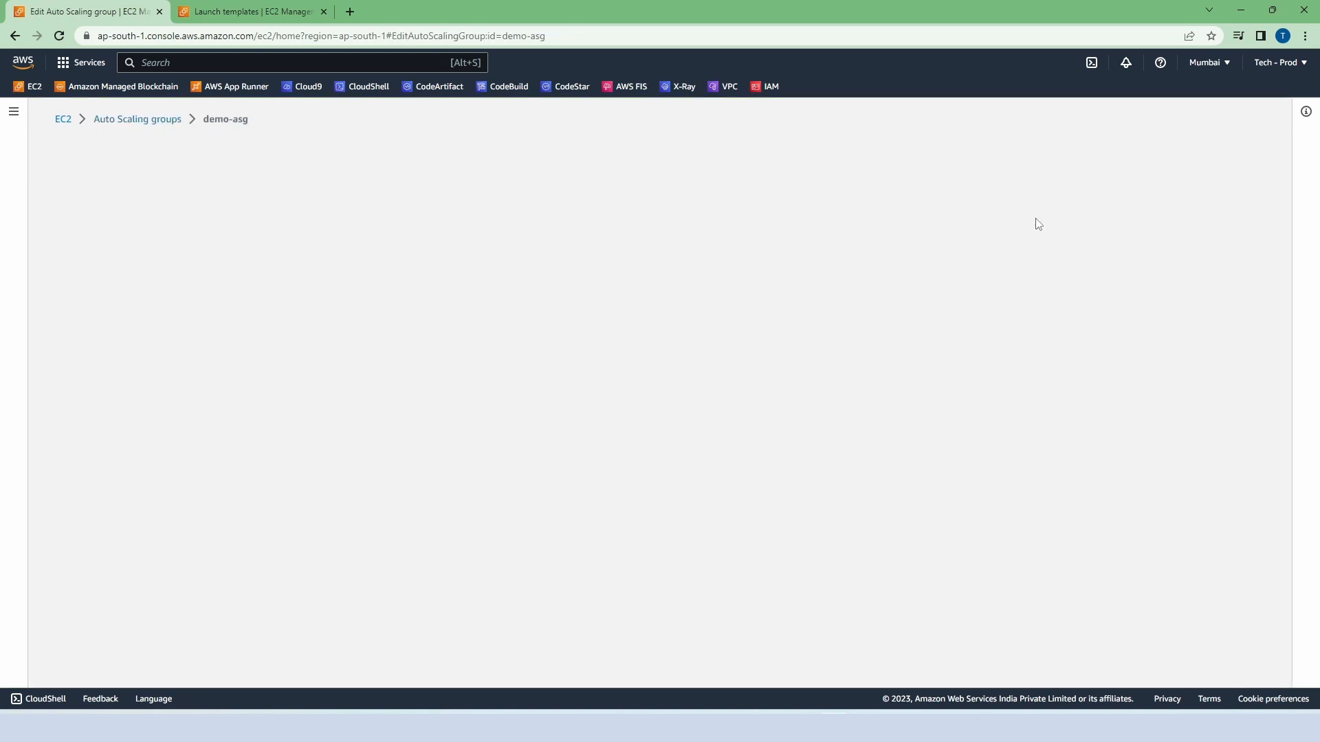
scroll(314, 350, "down", 2)
scroll(314, 350, "down", 20)
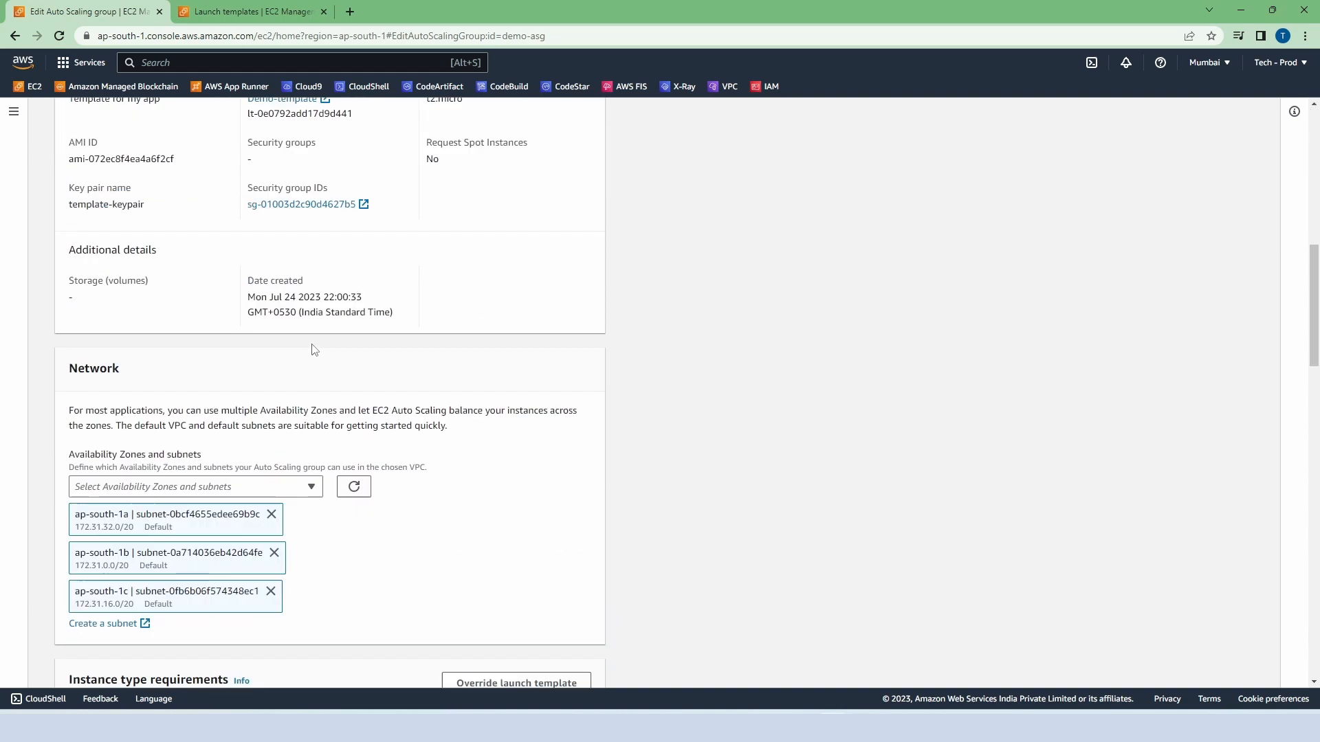
scroll(405, 247, "down", 5)
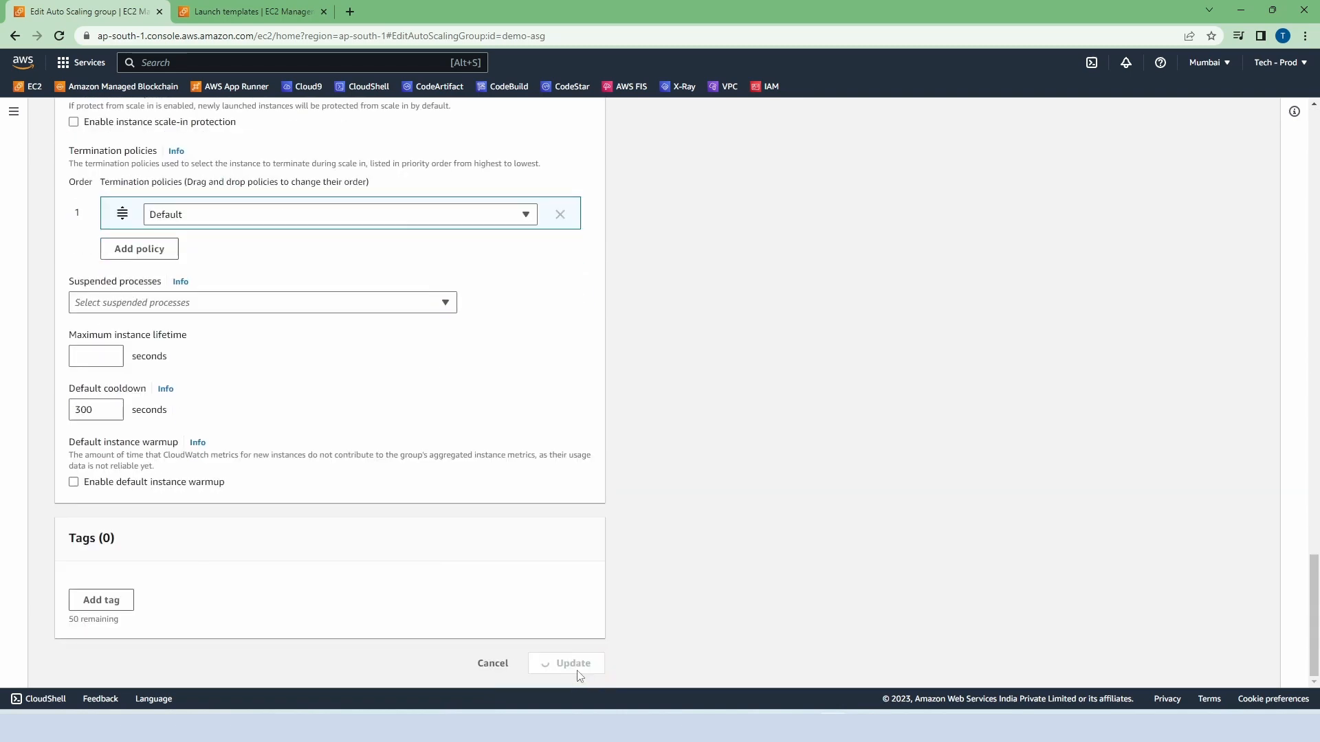
left_click(569, 664)
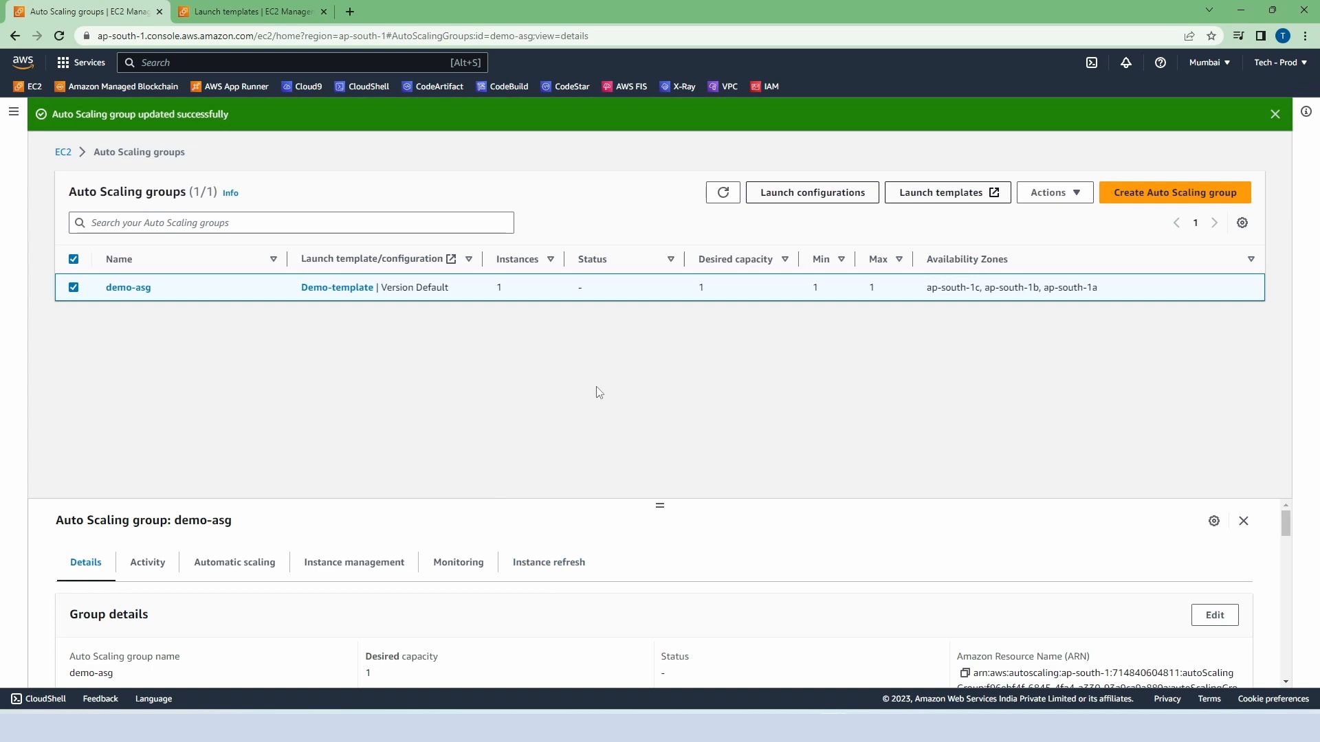
Step: Dismiss the update notice and open the activity history of demo-asg
left_click(1275, 114)
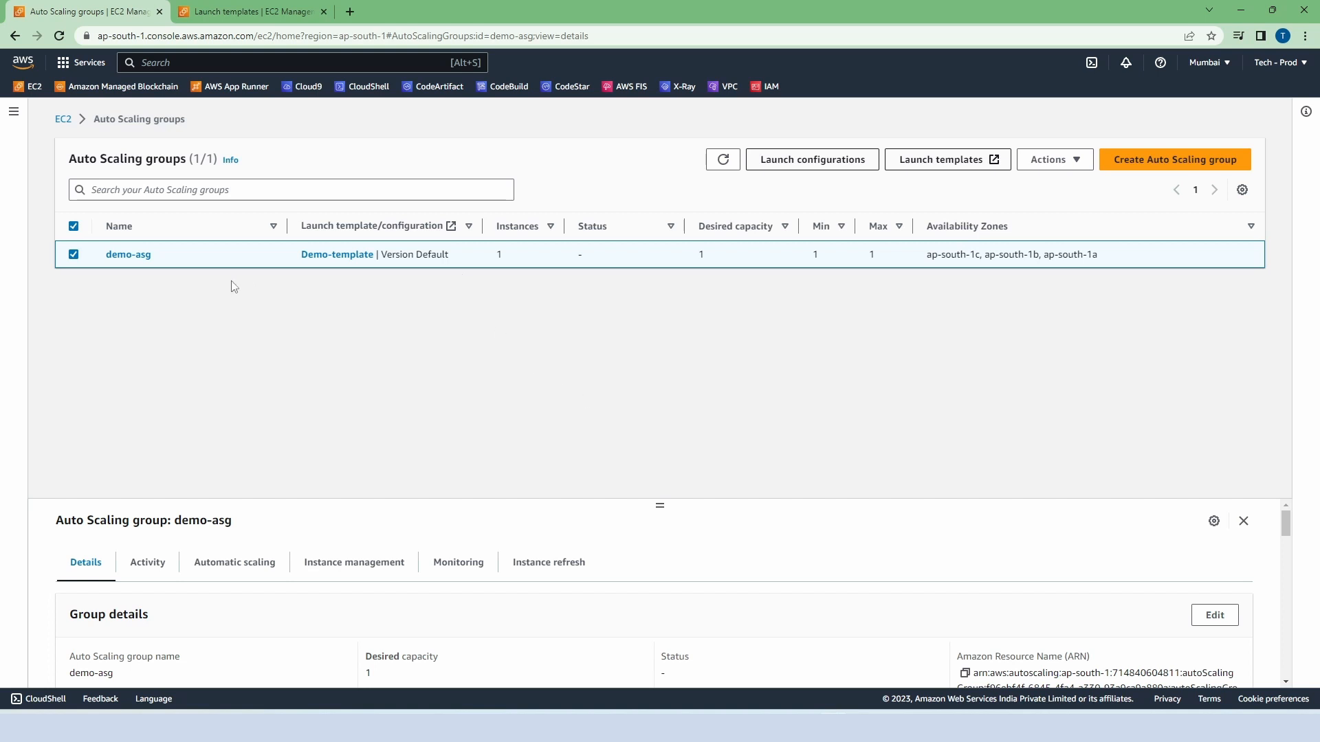
left_click(128, 254)
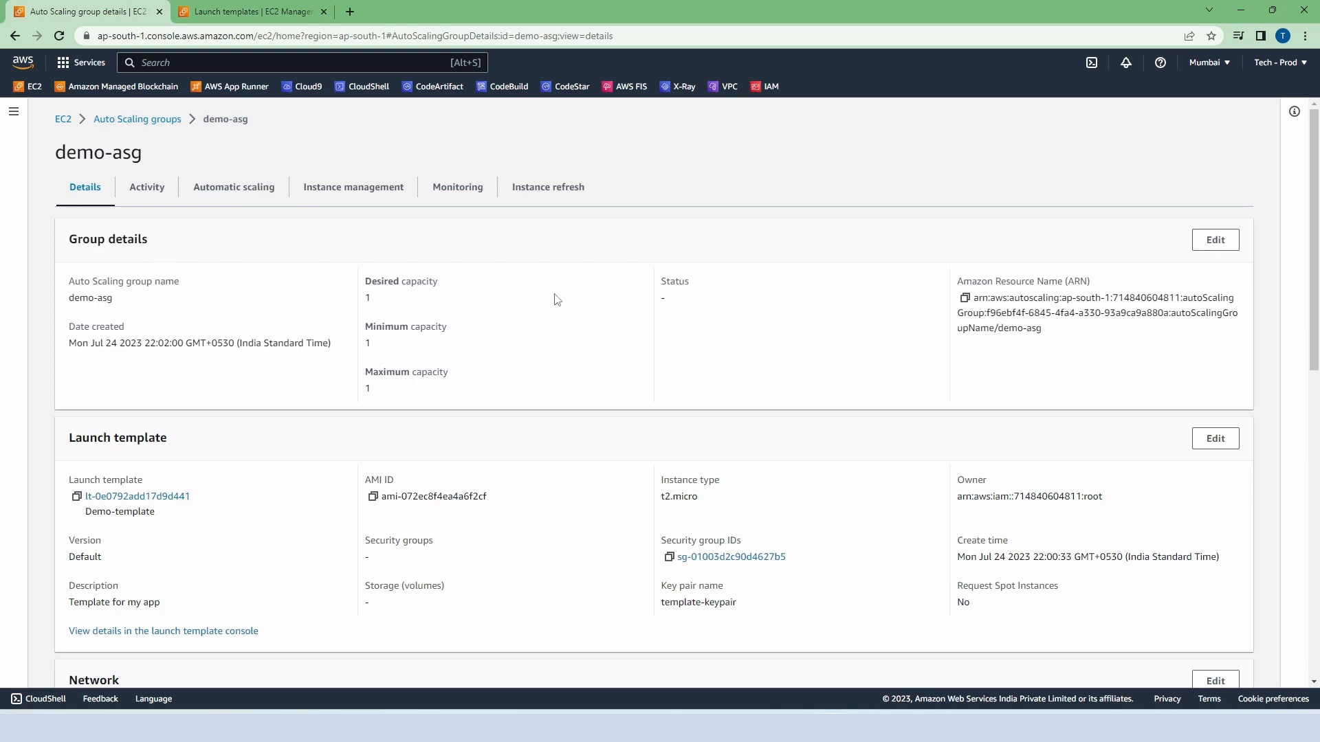
left_click(145, 190)
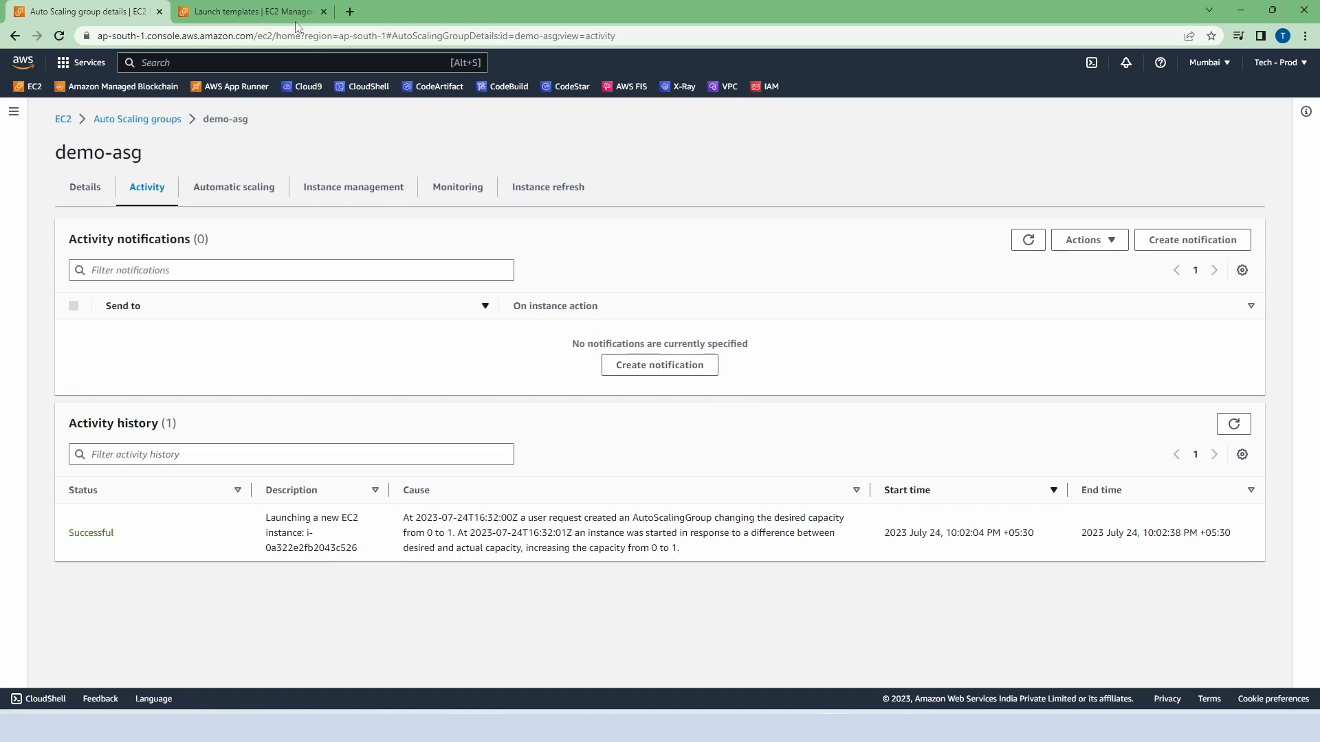
Step: Open the EC2 instances list in a separate browser tab and examine the newly launched instance's zone, key name and launch time
middle_click(32, 89)
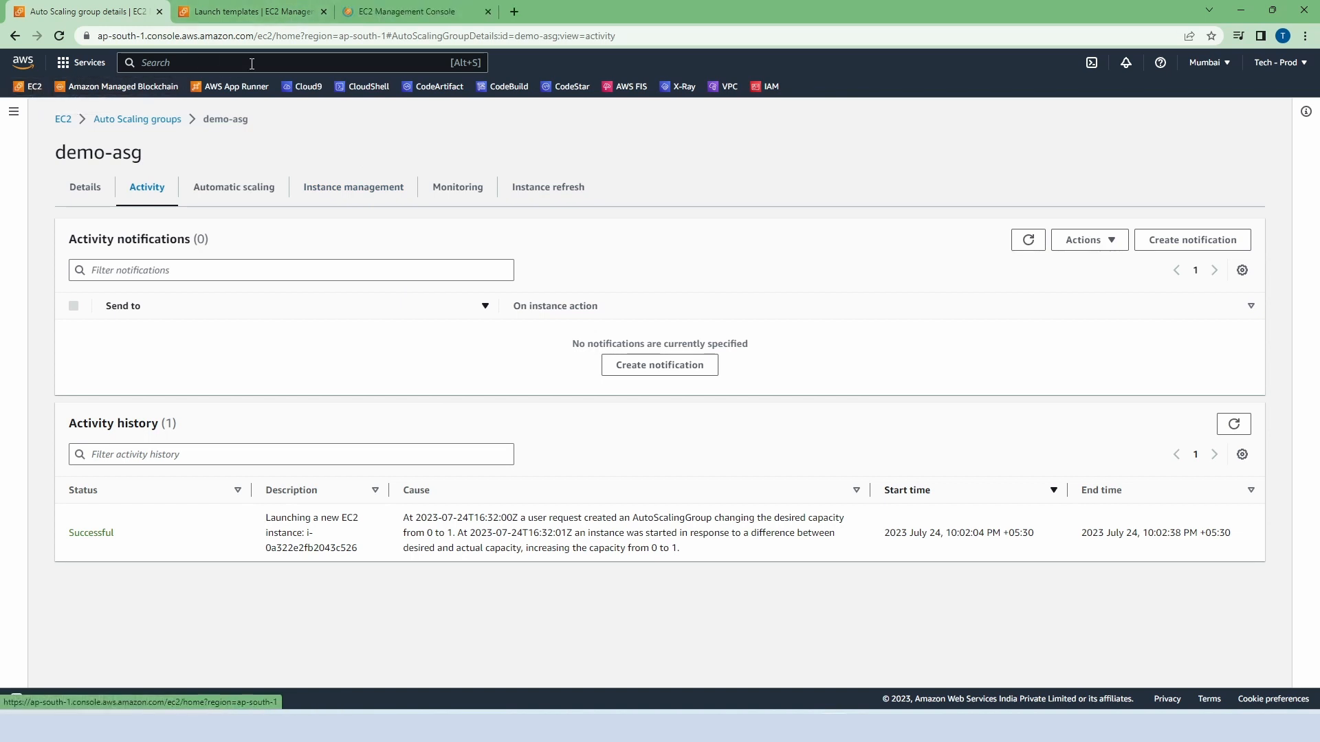
left_click(371, 15)
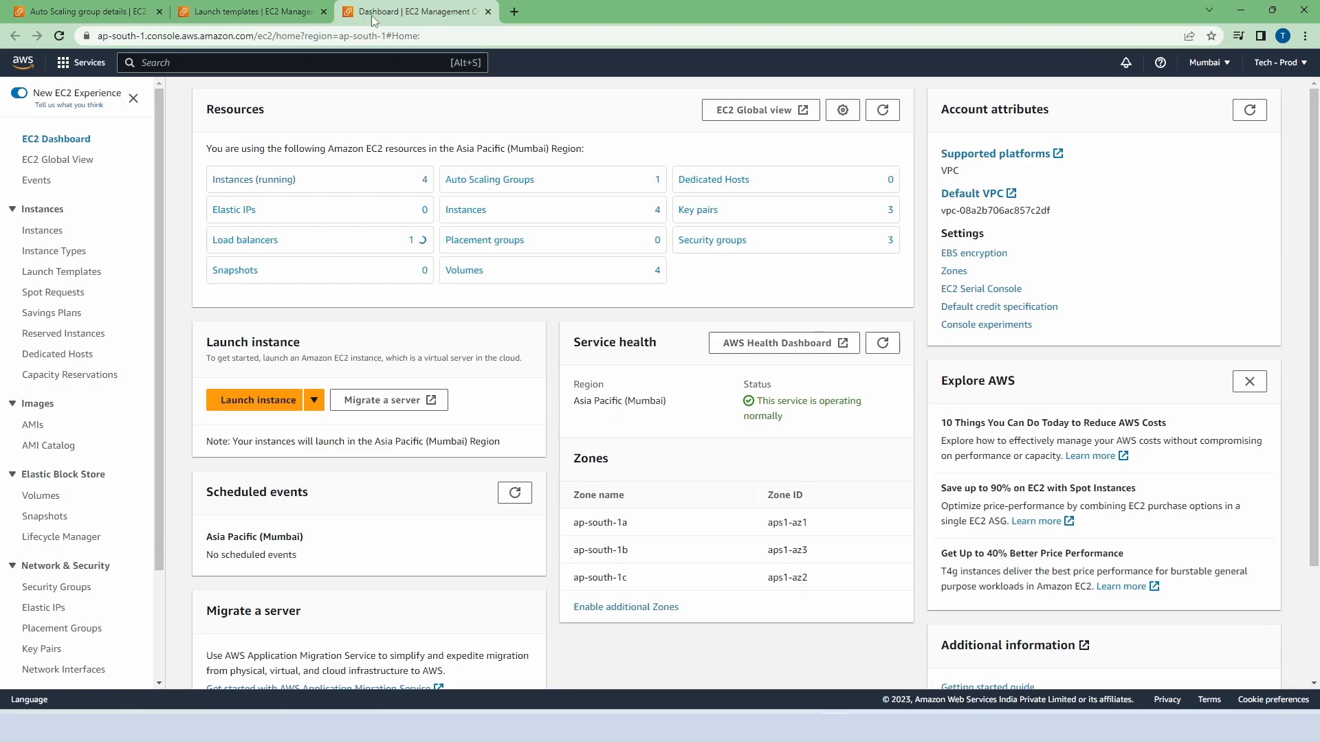
left_click(241, 204)
left_click(305, 164)
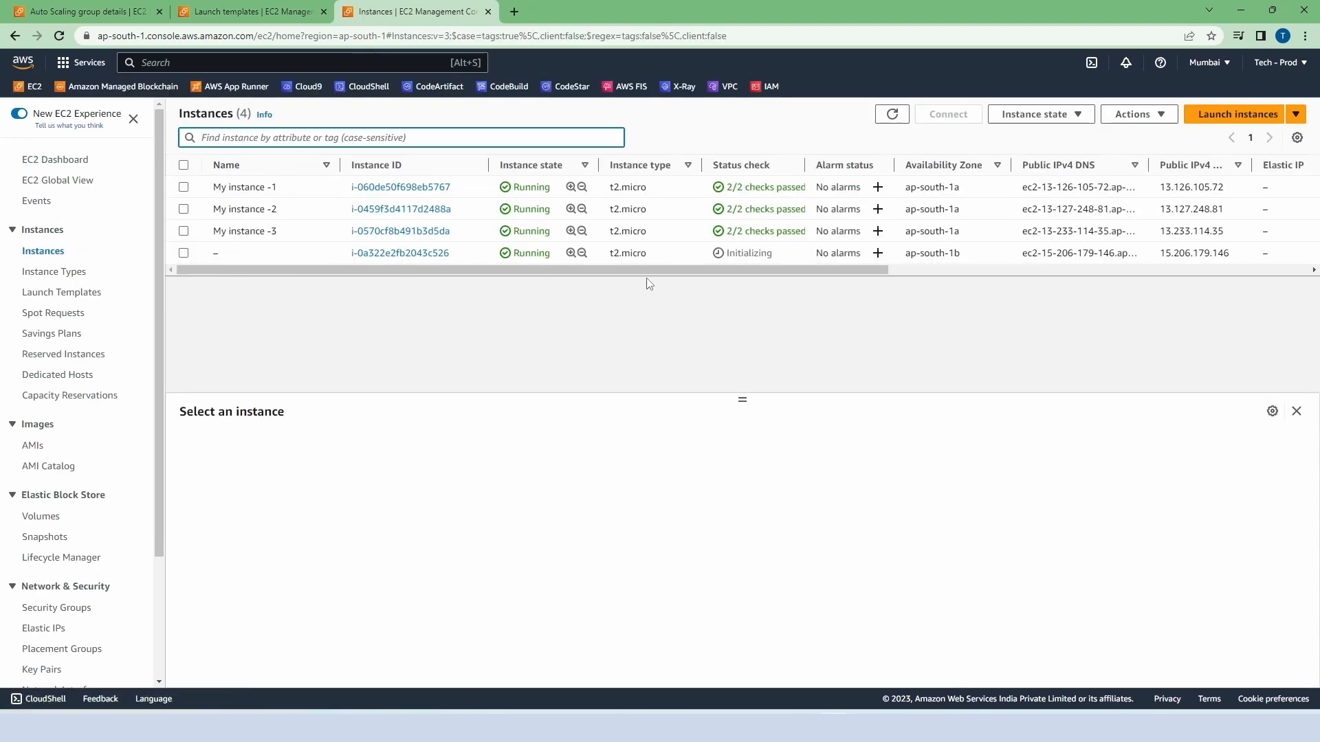
left_click_drag(649, 271, 1075, 289)
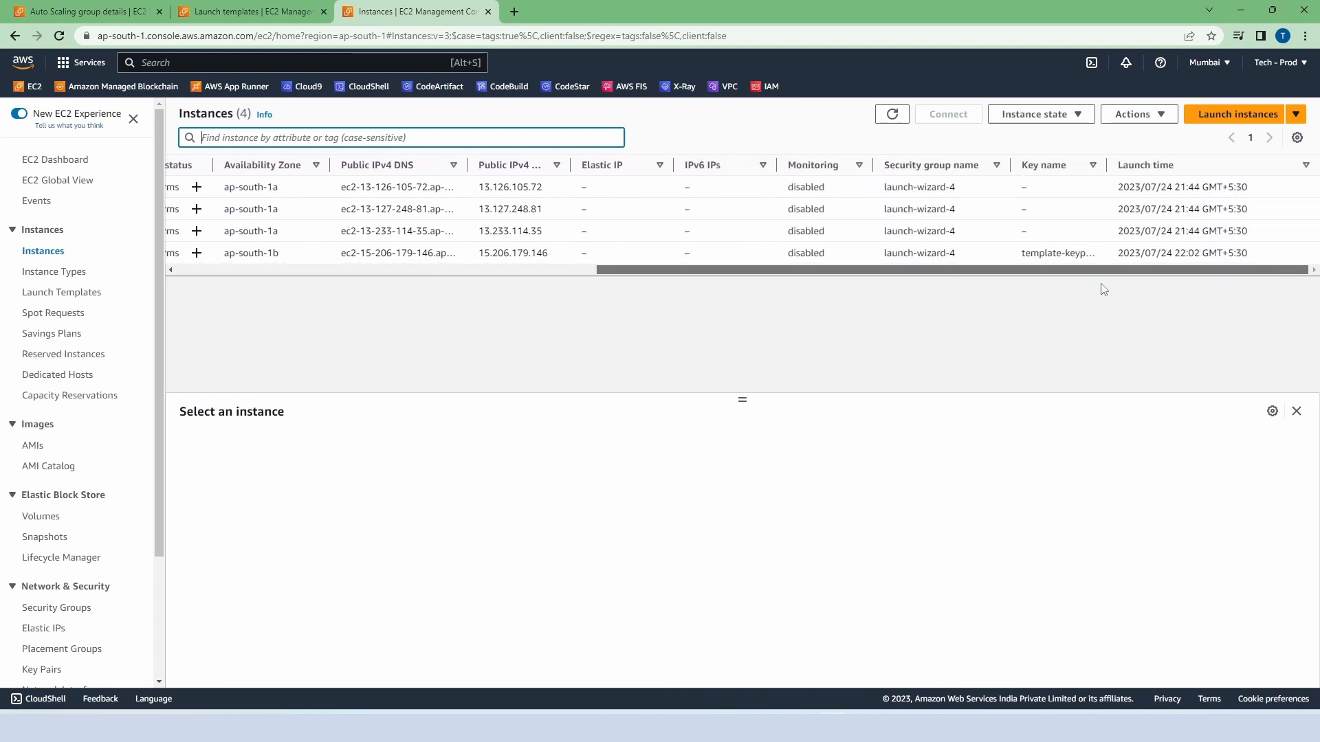
left_click_drag(1107, 165, 1135, 165)
left_click_drag(1057, 285, 616, 275)
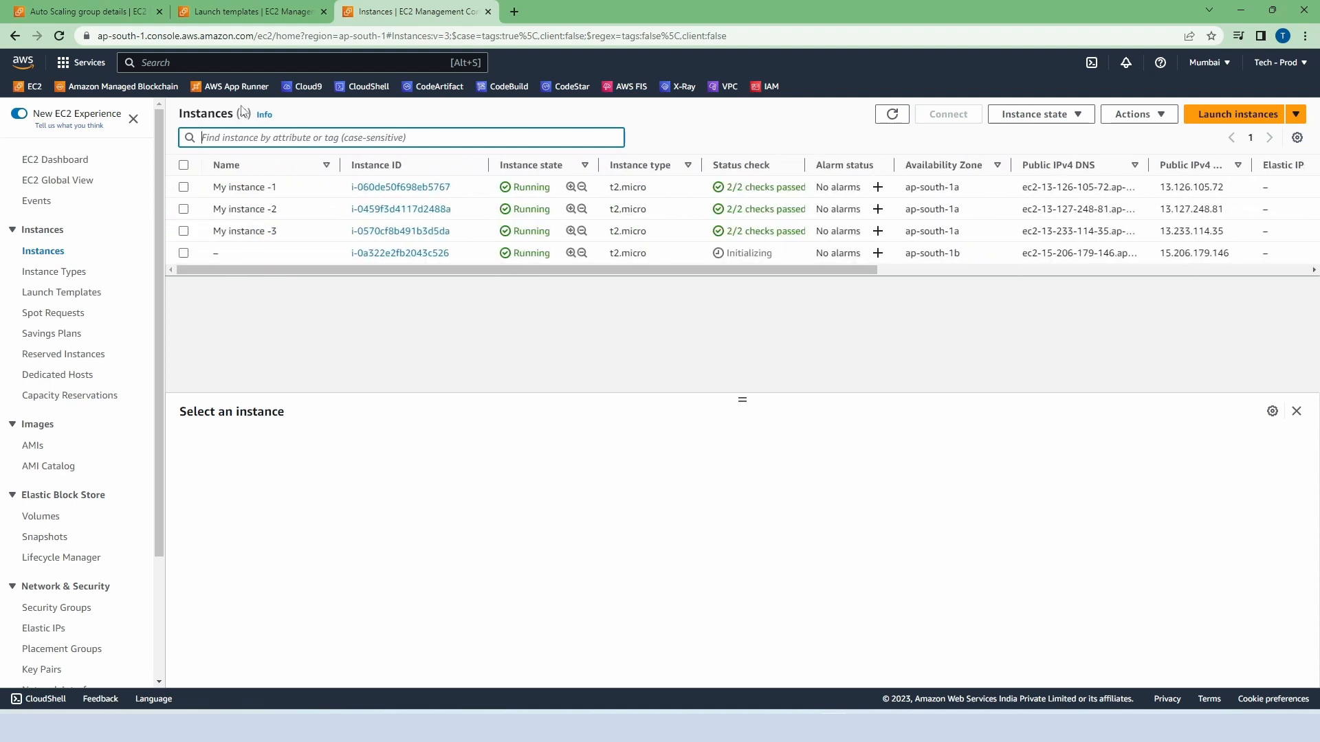
Step: Return to demo-asg's details and update its group size to desired capacity 3, minimum capacity 2 and maximum capacity 3
left_click(117, 13)
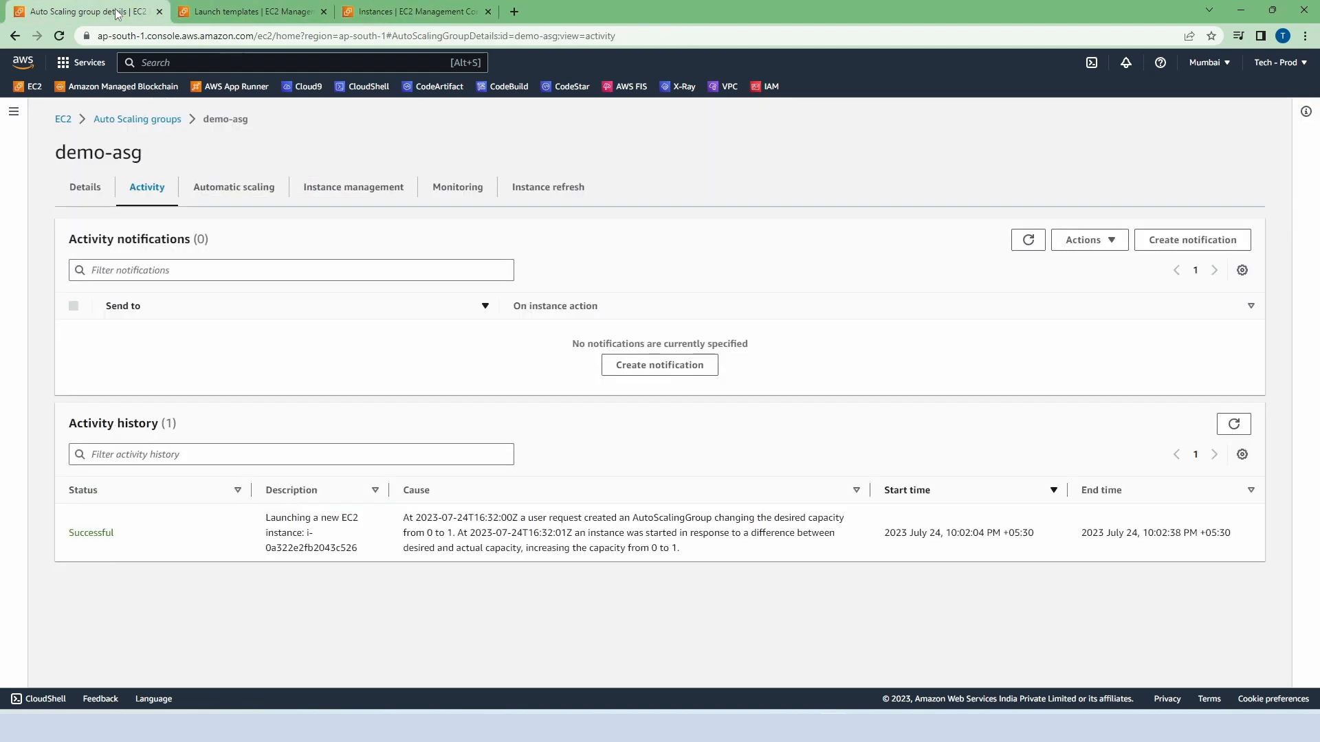
left_click(86, 194)
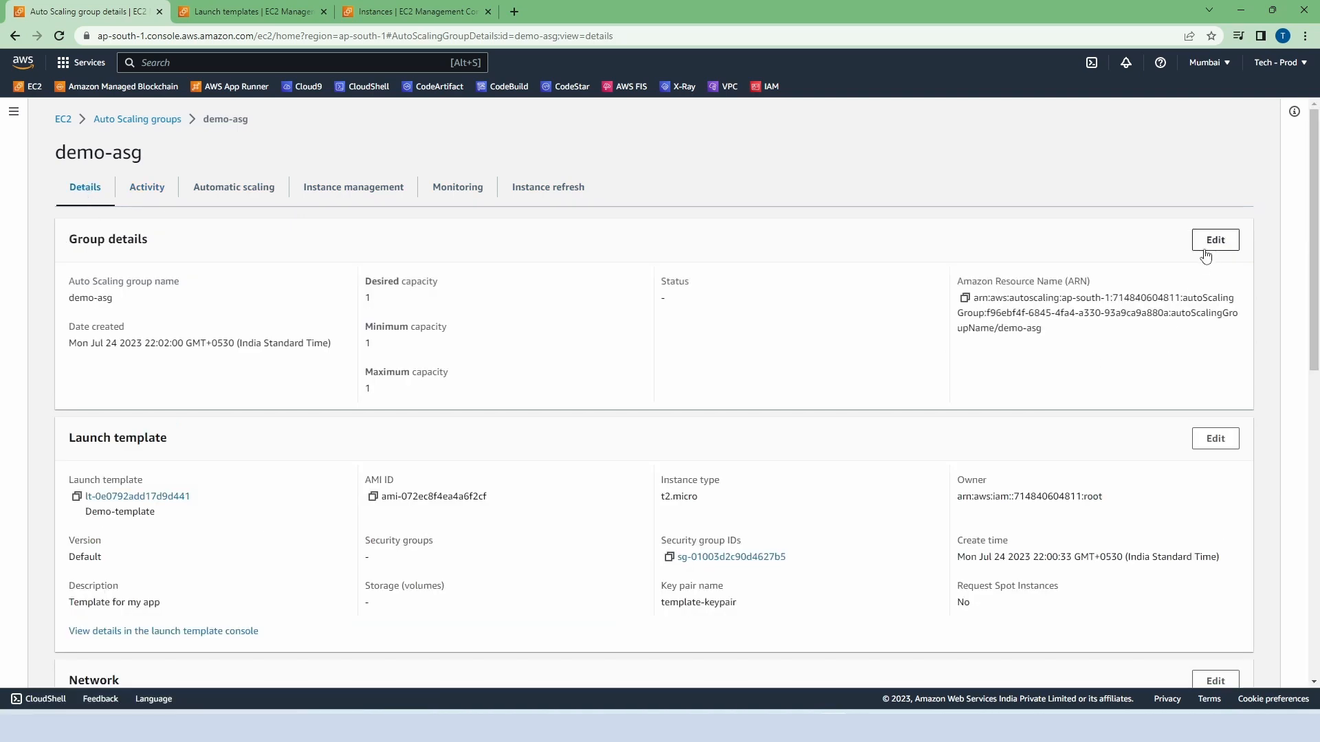
left_click(1207, 249)
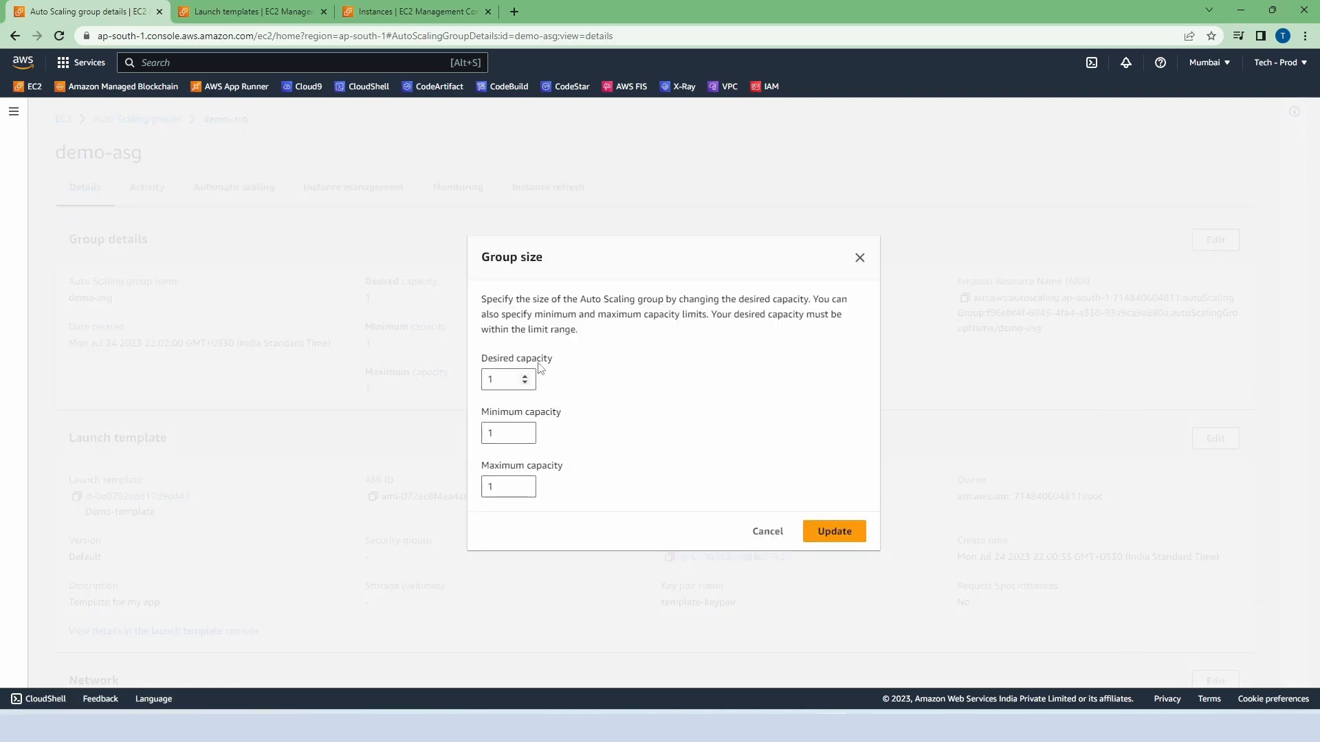
left_click(525, 377)
left_click(525, 377)
left_click(525, 430)
left_click(525, 483)
left_click(525, 483)
left_click(820, 540)
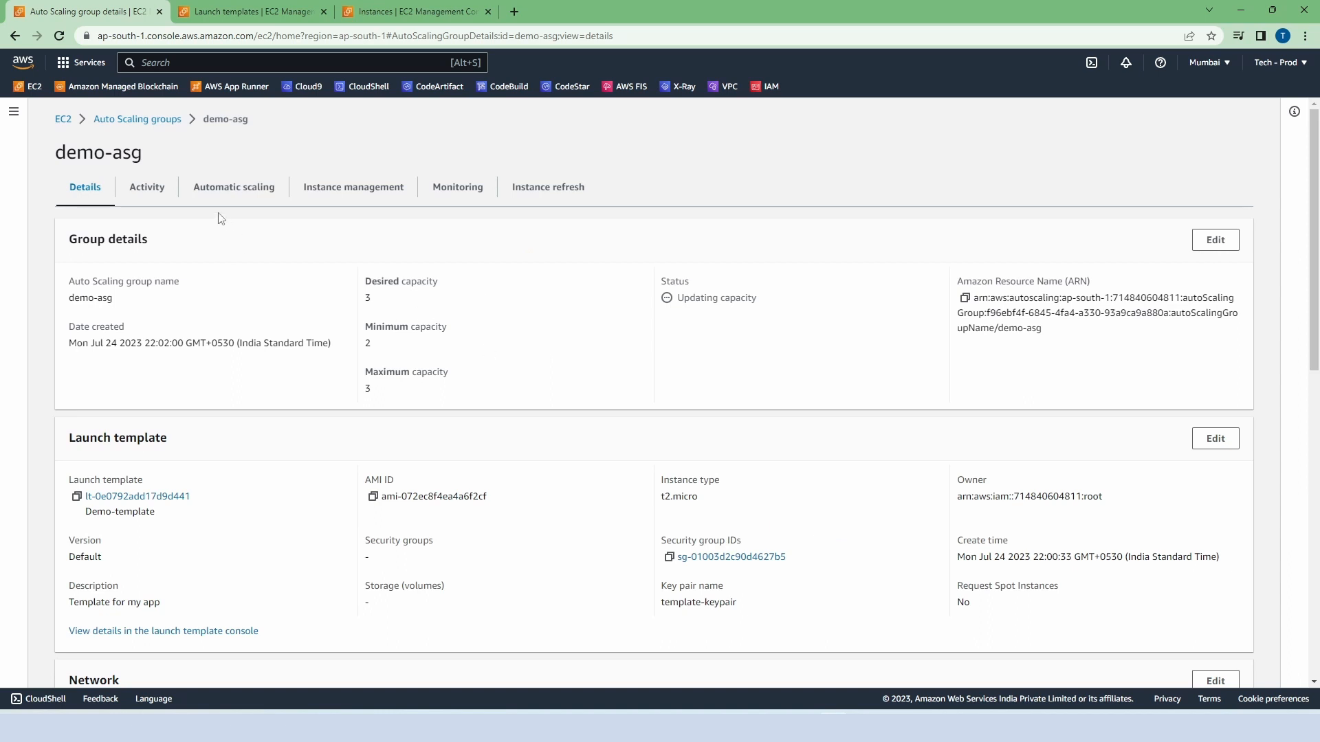
Step: Check demo-asg's activity history for the instance launches triggered by the capacity change
left_click(152, 193)
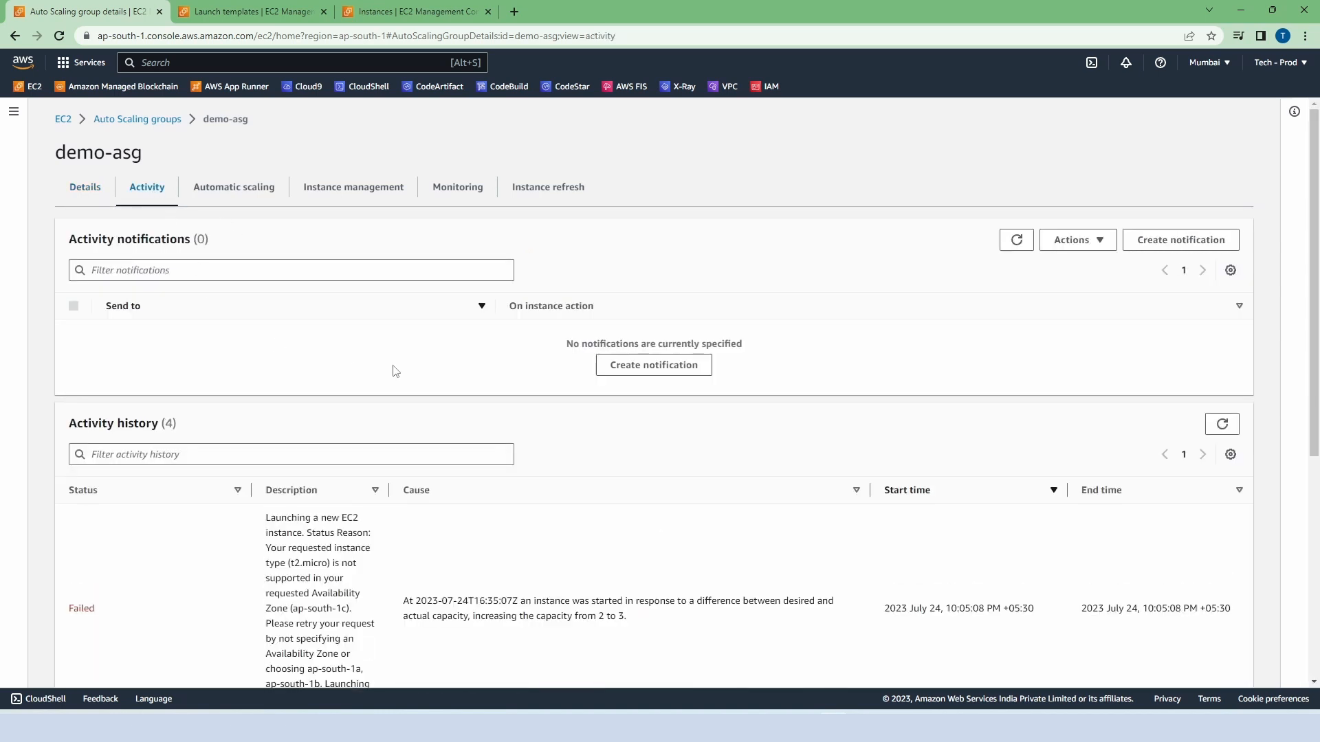
scroll(395, 370, "down", 5)
scroll(395, 370, "down", 1)
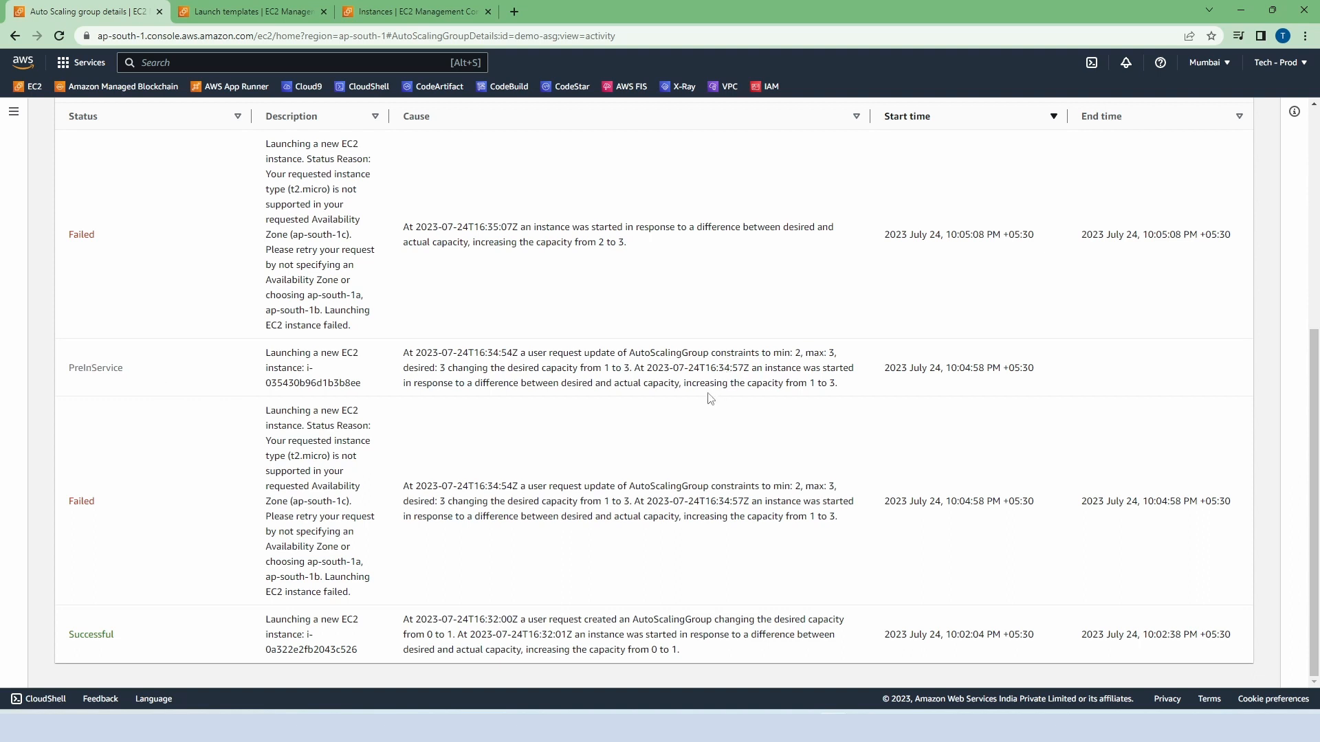
Step: Refresh demo-asg's activity history and review the latest instance launch entries
scroll(712, 395, "up", 3)
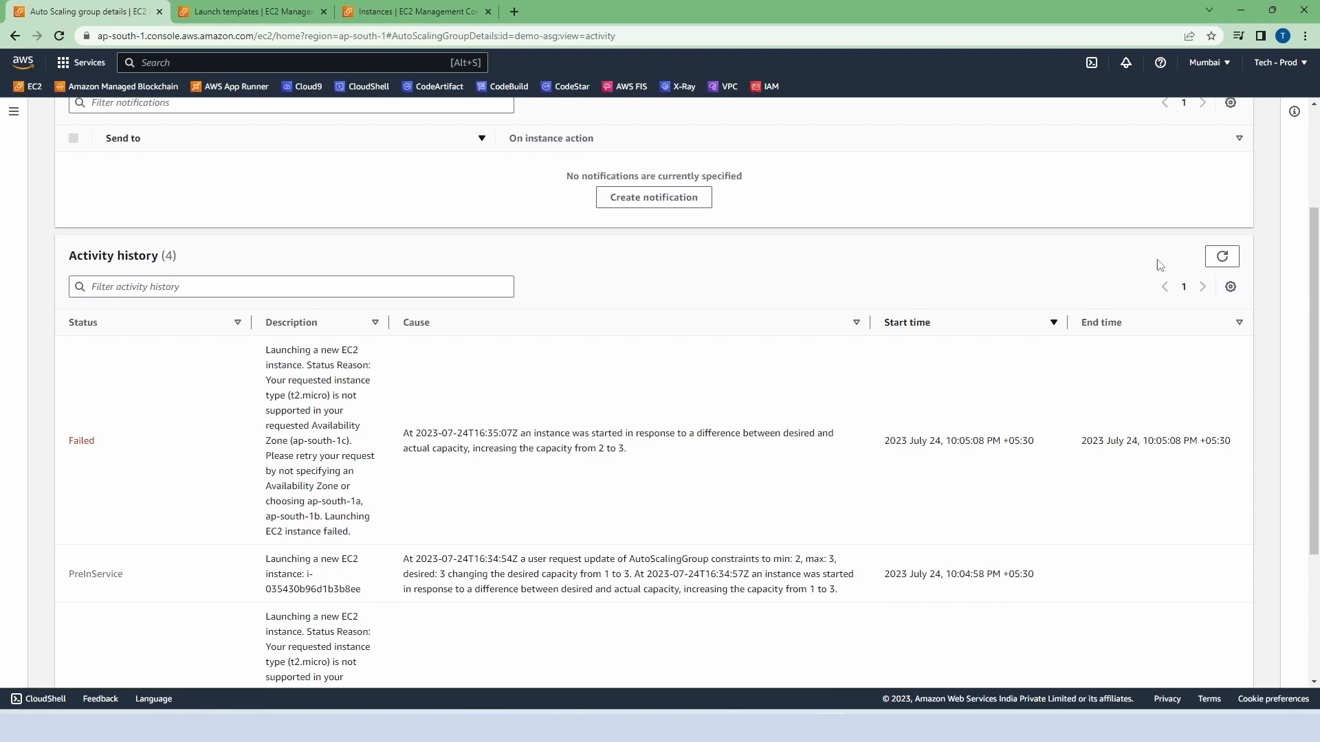
left_click(1223, 257)
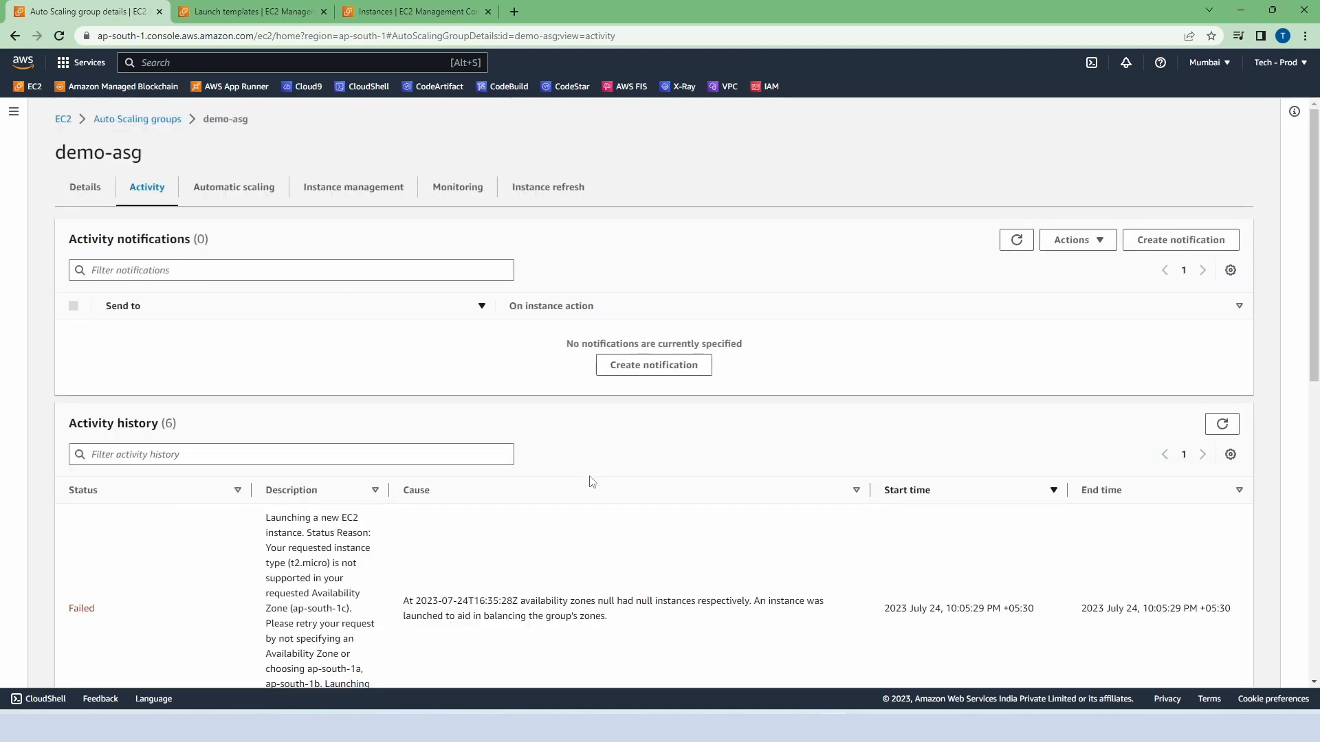
scroll(589, 480, "down", 2)
scroll(589, 480, "up", 2)
Step: Reduce demo-asg's group size to desired capacity 2 and maximum capacity 2
left_click(83, 189)
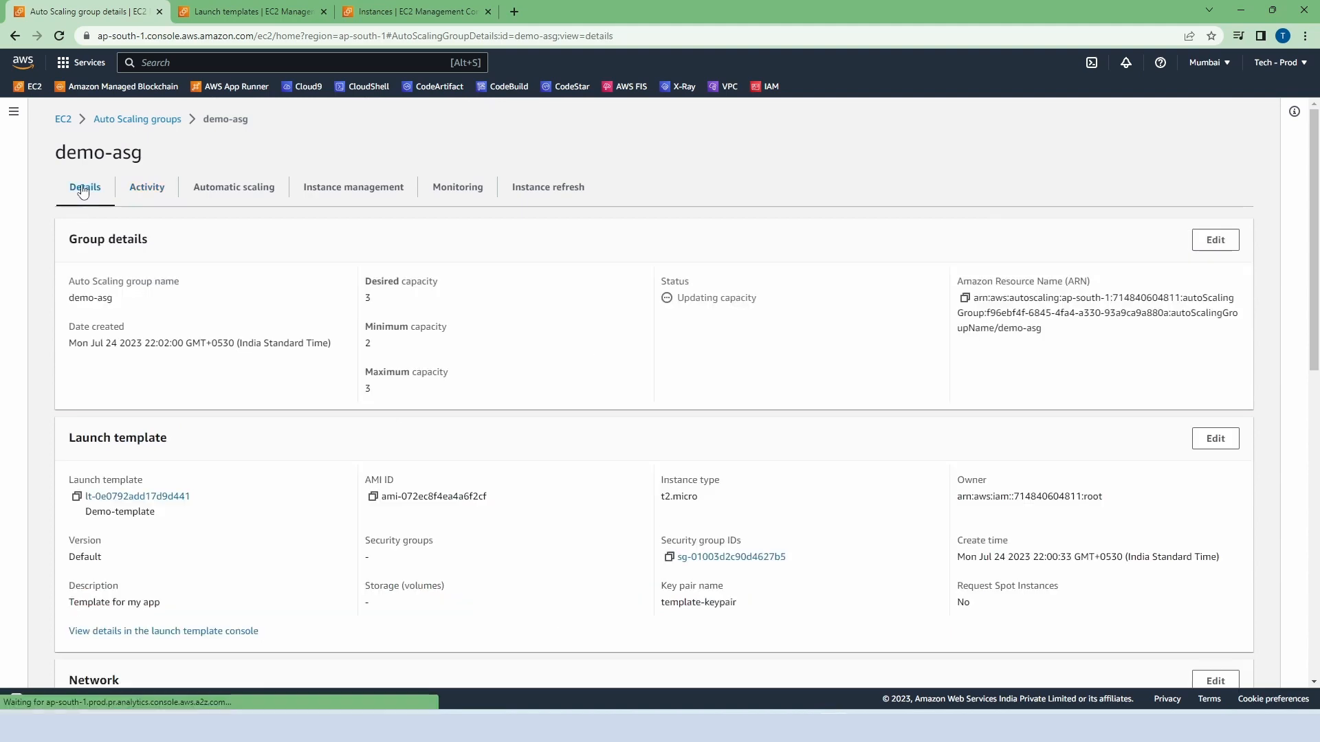
left_click(1214, 242)
left_click(525, 377)
left_click(525, 383)
left_click(525, 383)
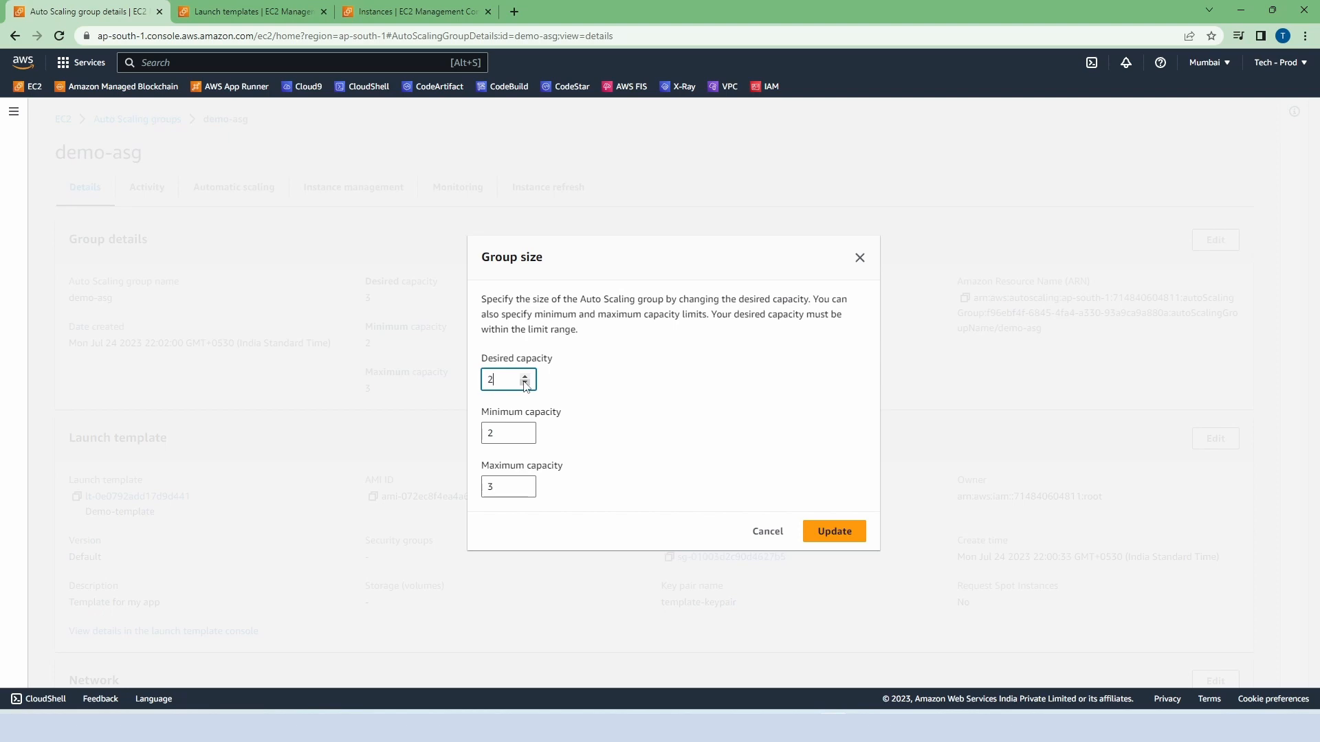
left_click(525, 490)
left_click(811, 538)
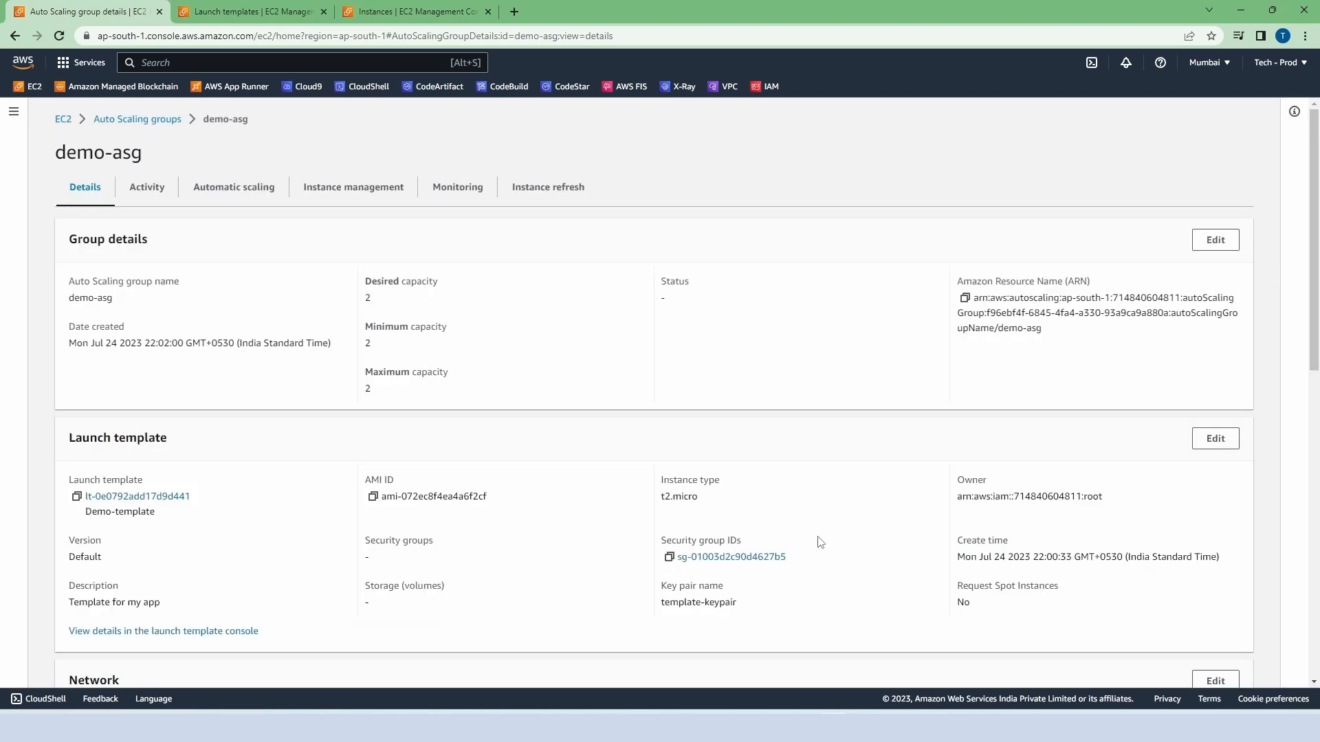
Step: Examine demo-asg's activity history for the instance termination caused by the capacity reduction and the status of earlier launches
left_click(153, 193)
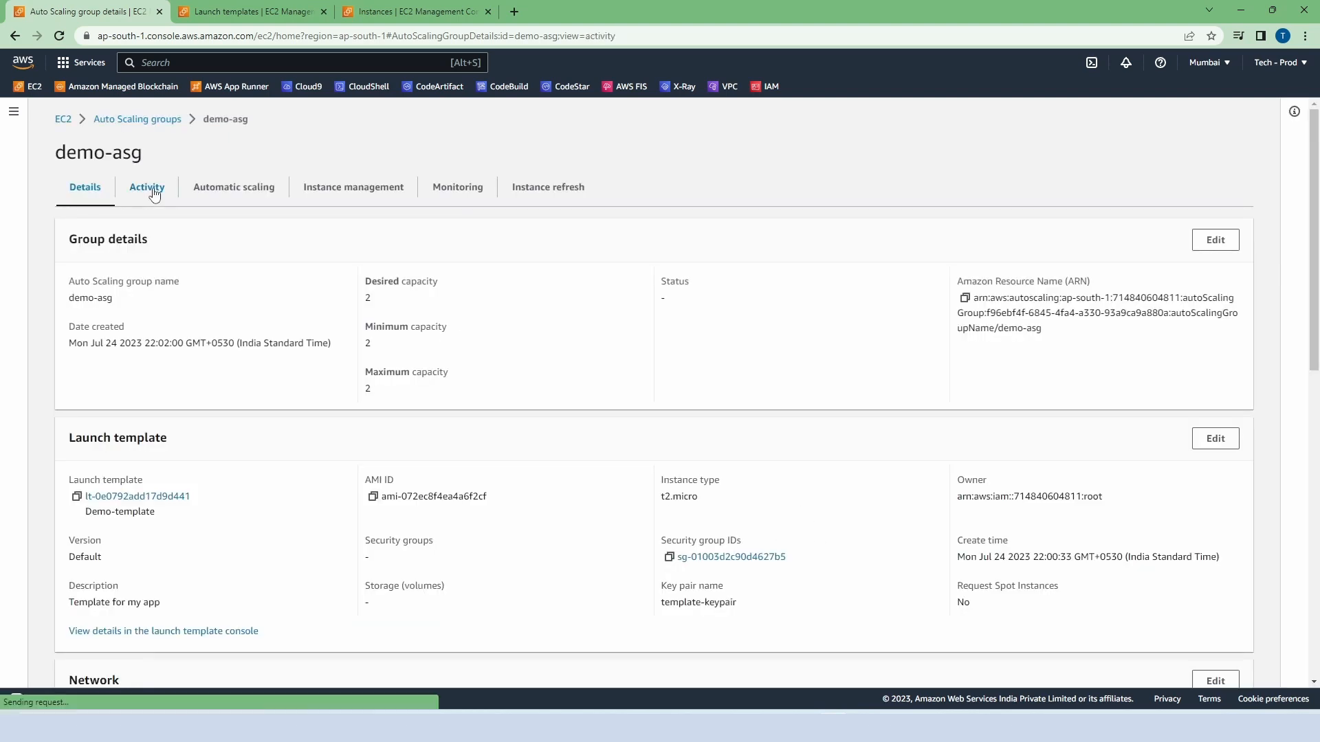
scroll(358, 410, "down", 5)
scroll(337, 410, "down", 6)
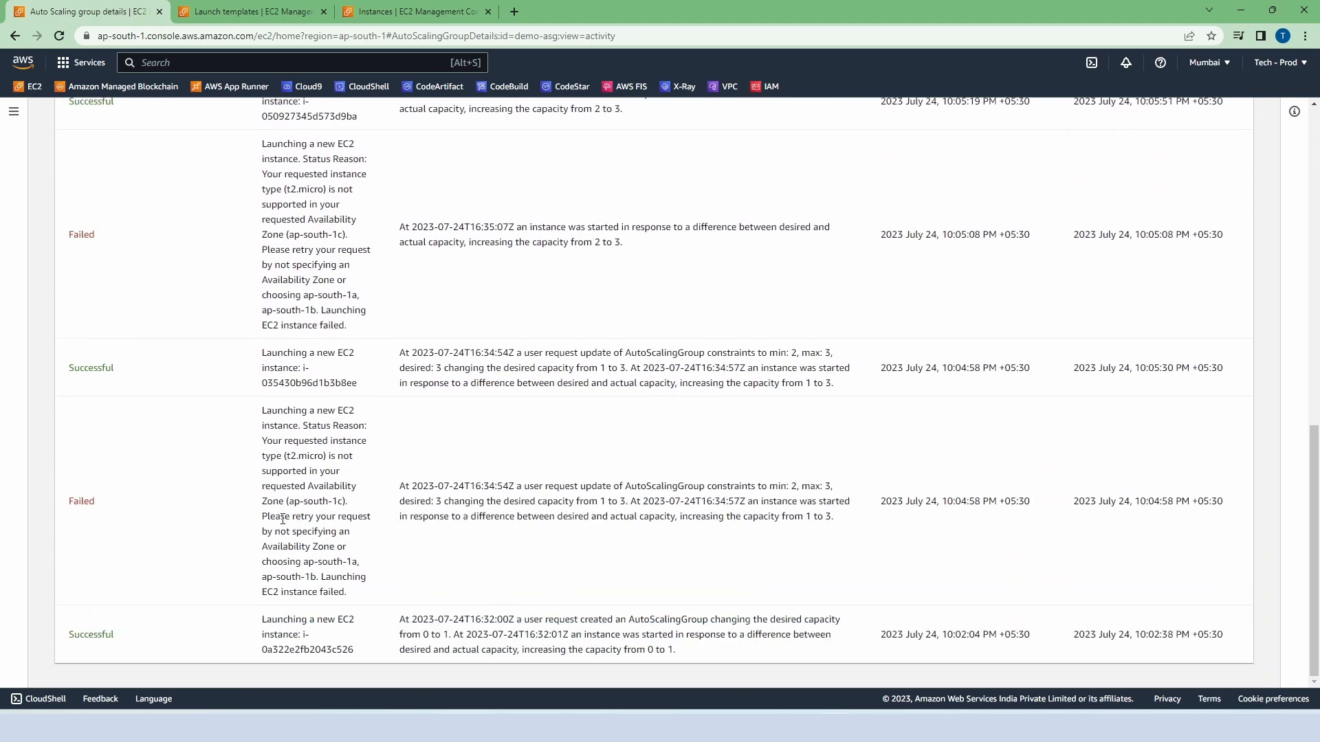
scroll(167, 539, "up", 1)
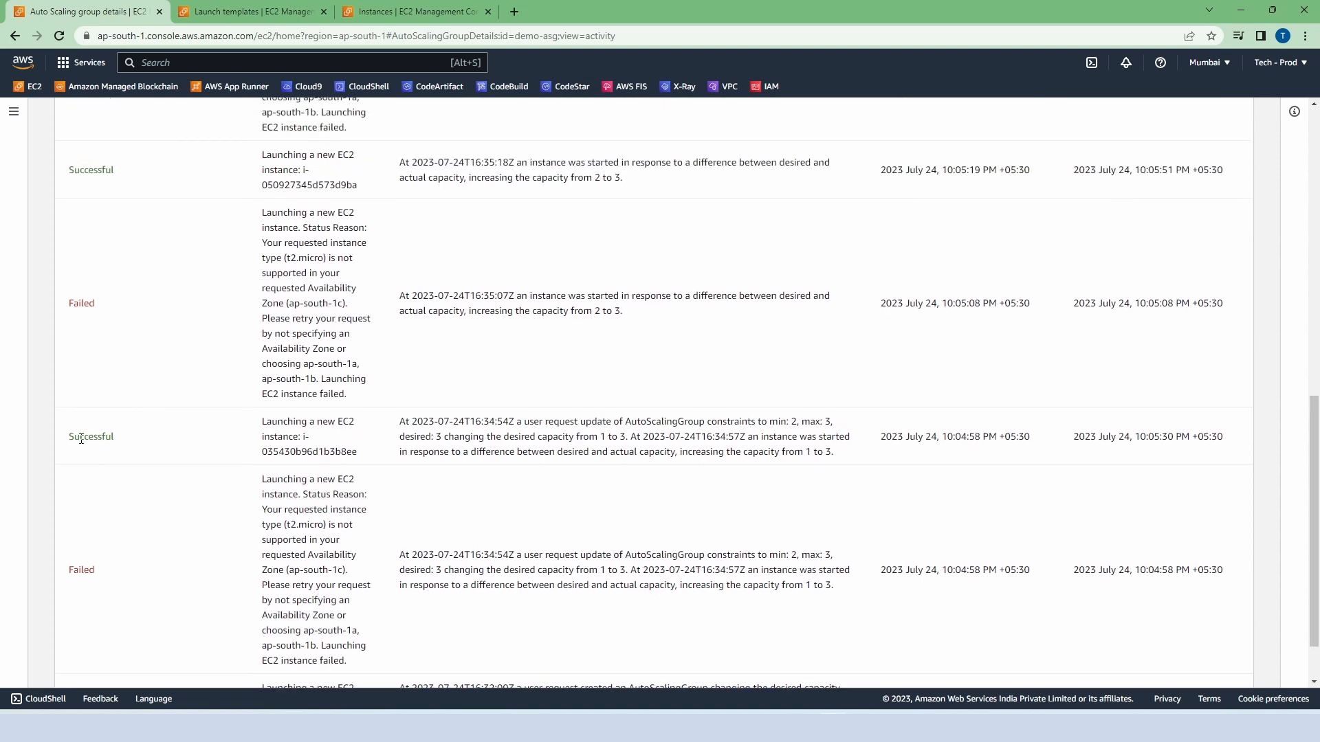
scroll(579, 431, "up", 1)
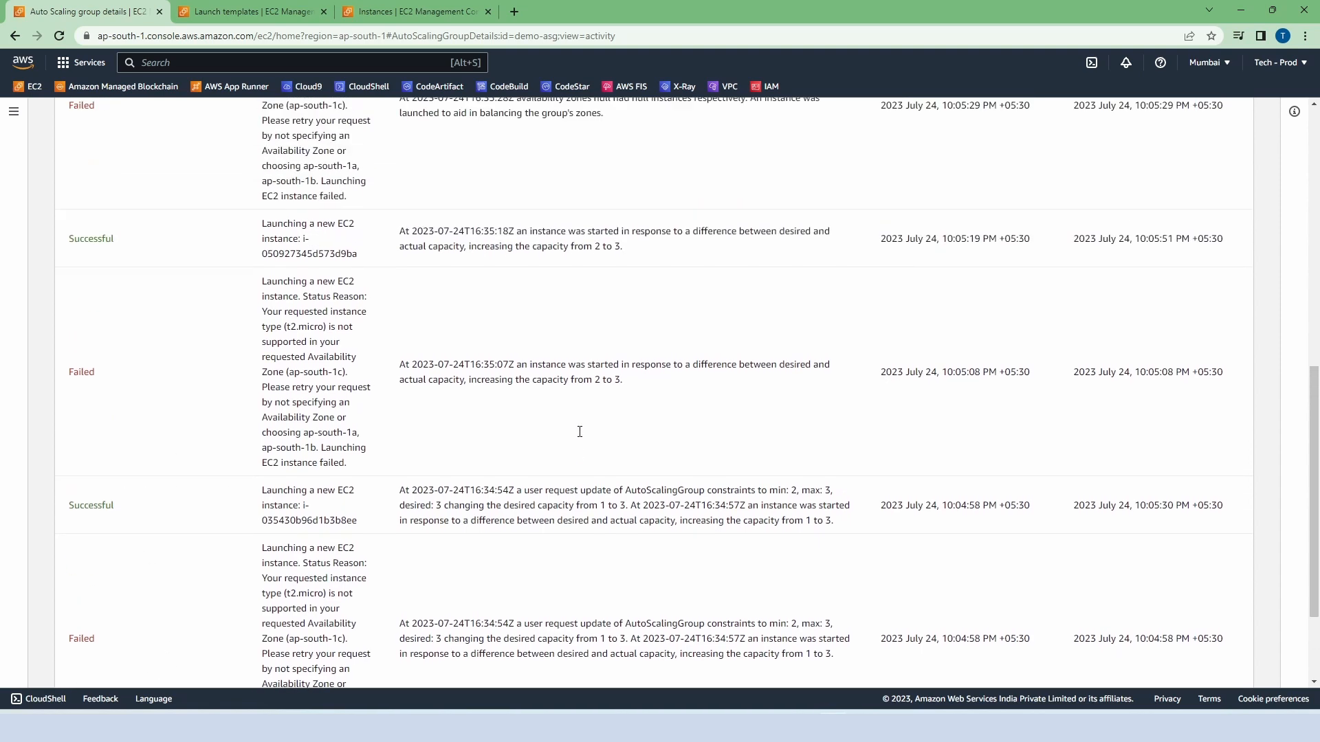
scroll(580, 432, "up", 7)
scroll(768, 424, "down", 1)
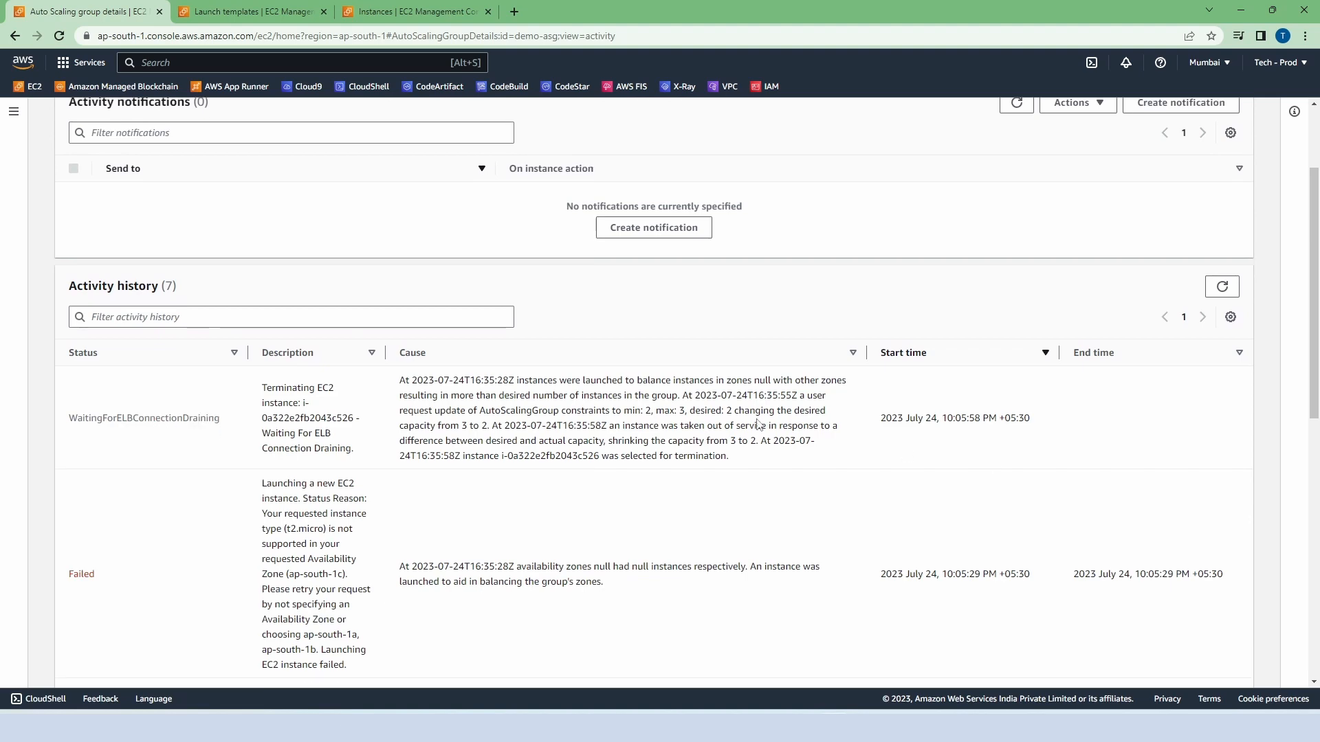
scroll(722, 440, "up", 2)
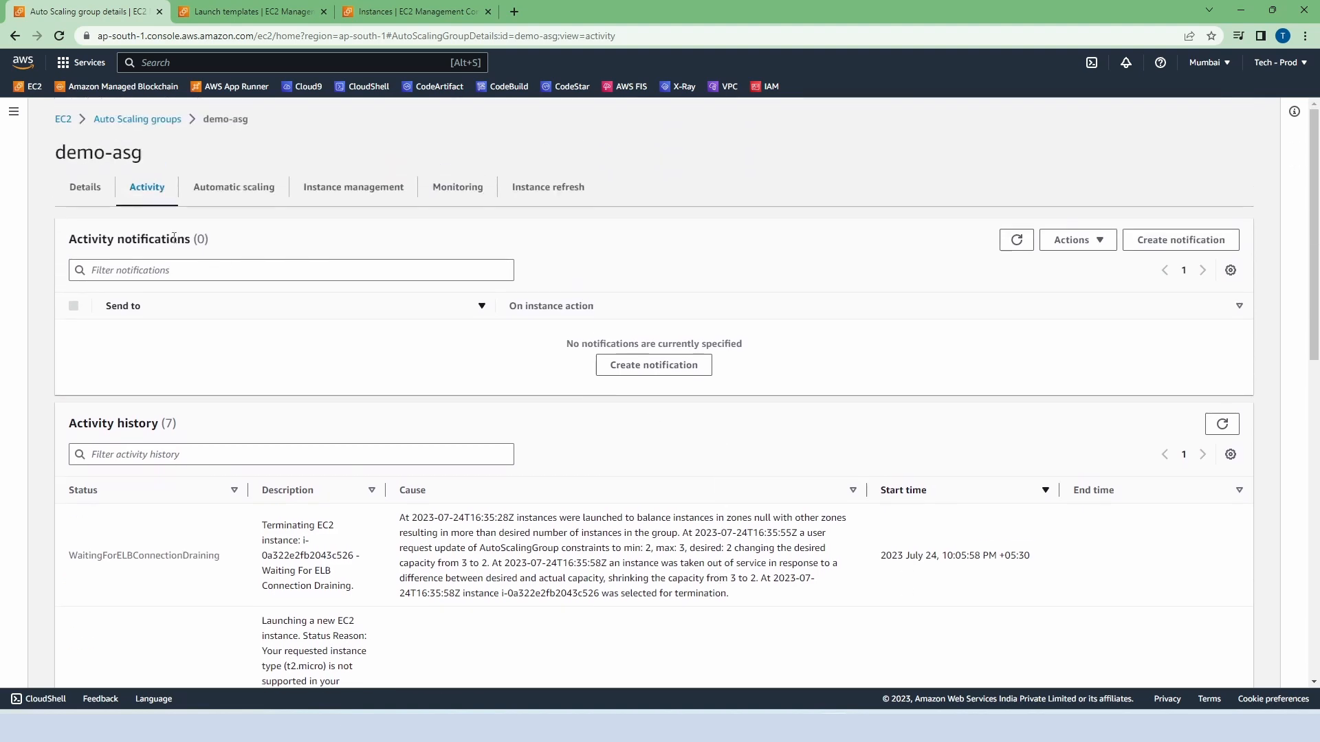
Step: Compare demo-asg's entry in the Auto Scaling groups list with the refreshed EC2 instances list
left_click(85, 187)
left_click(137, 119)
left_click(412, 11)
left_click(892, 114)
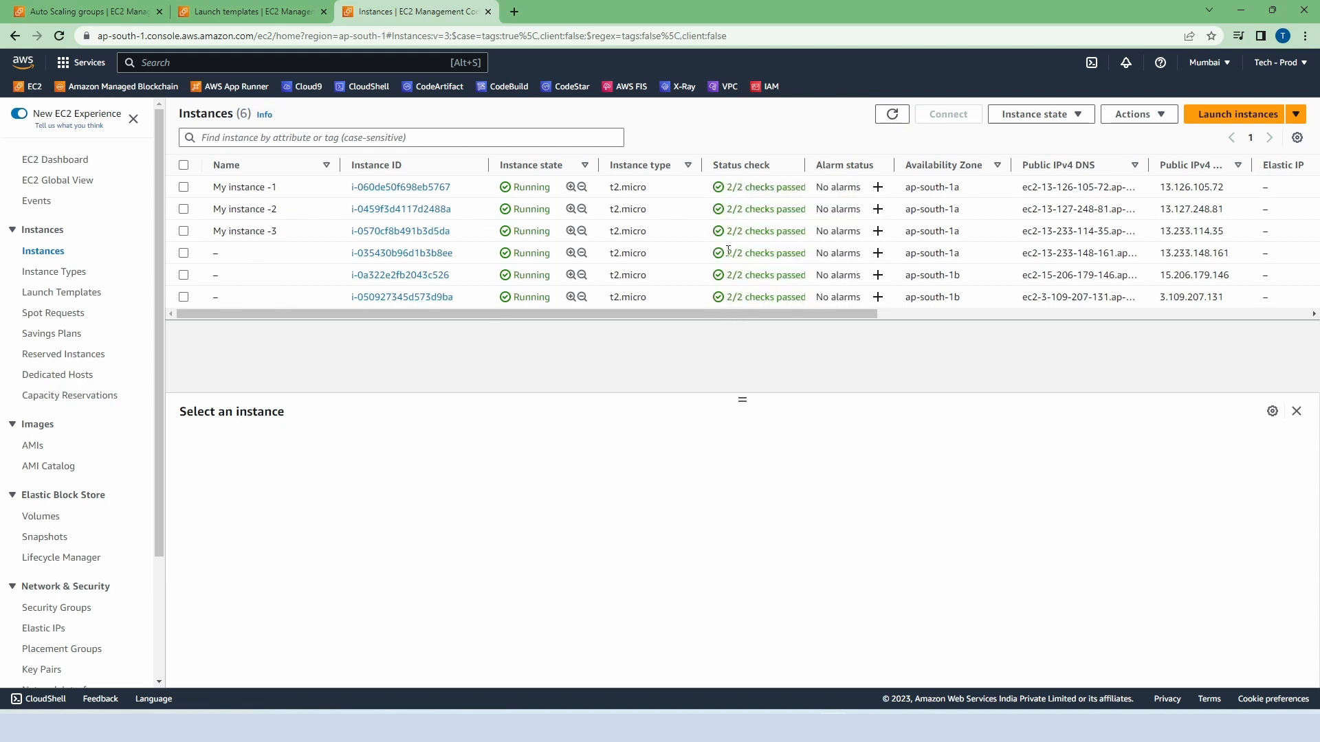
left_click(121, 13)
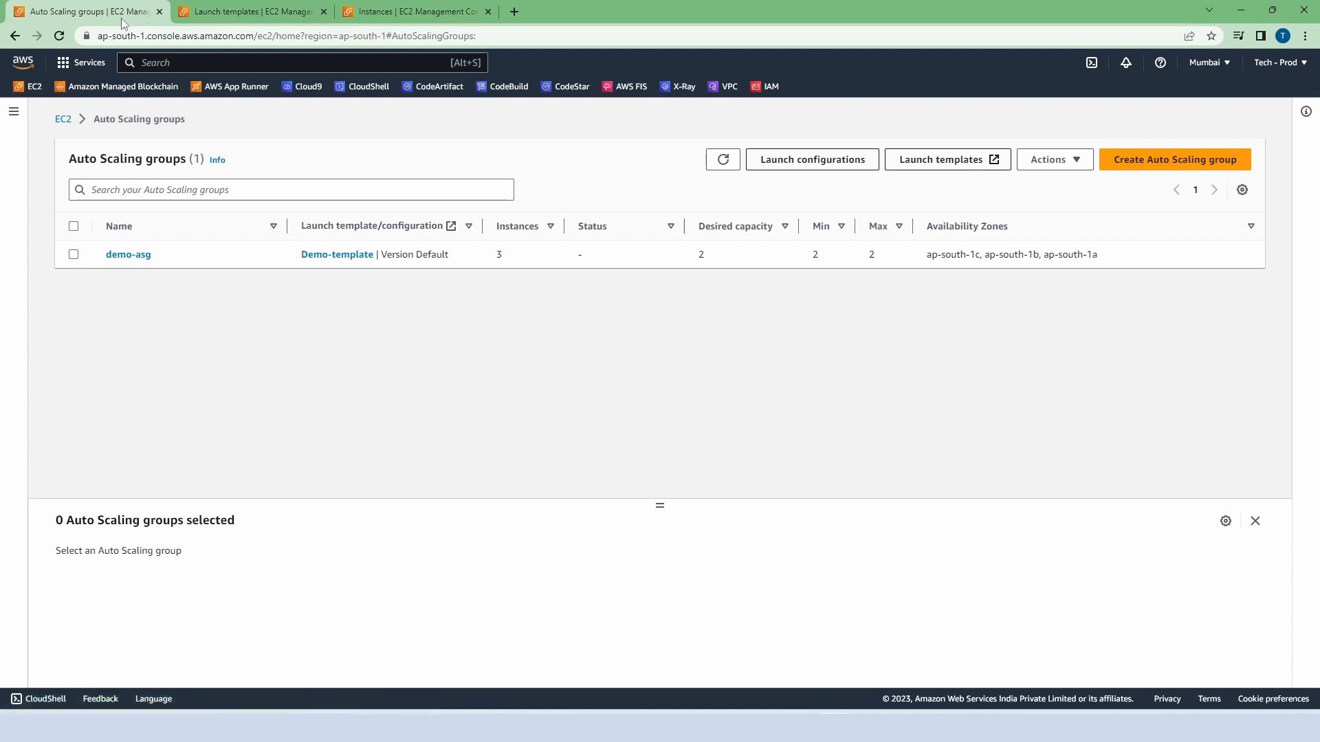
left_click(417, 13)
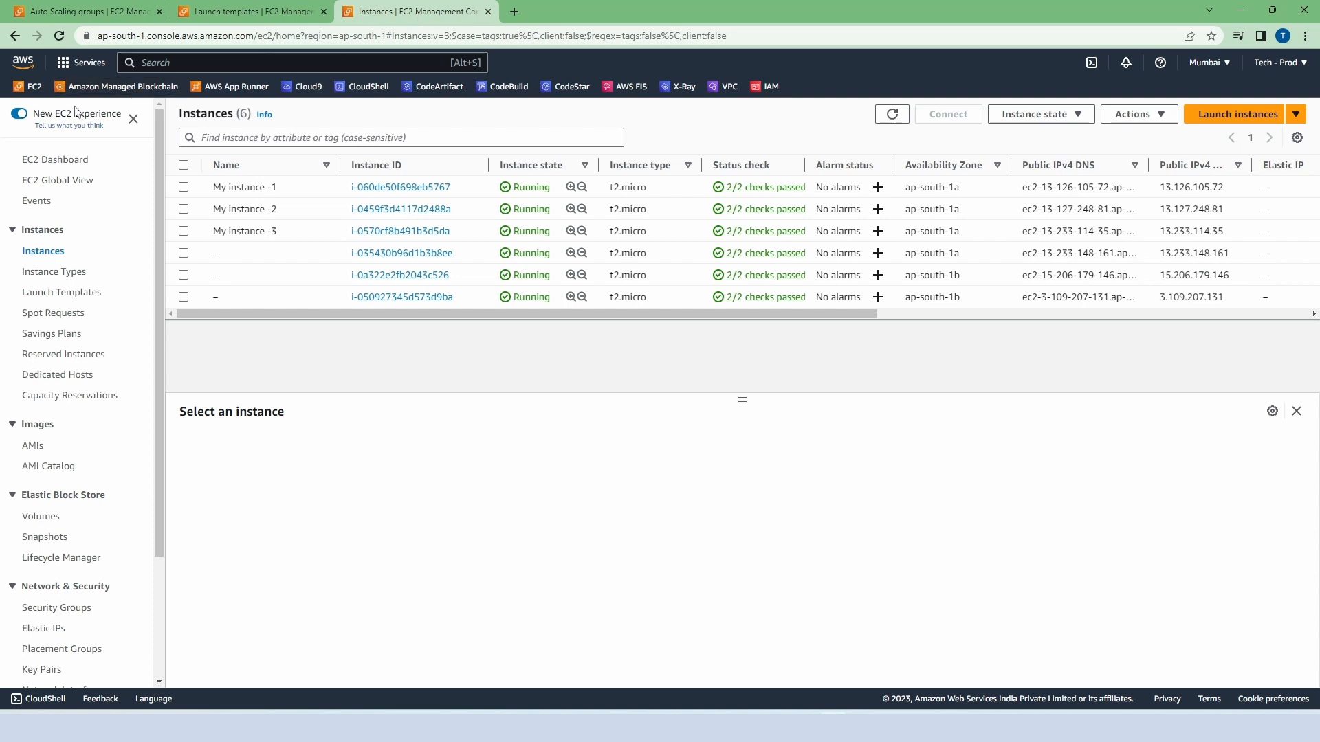
Step: From the EC2 dashboard, search the AWS services for "auto scaling groups" and open AWS Auto Scaling in a separate browser tab
left_click(23, 92)
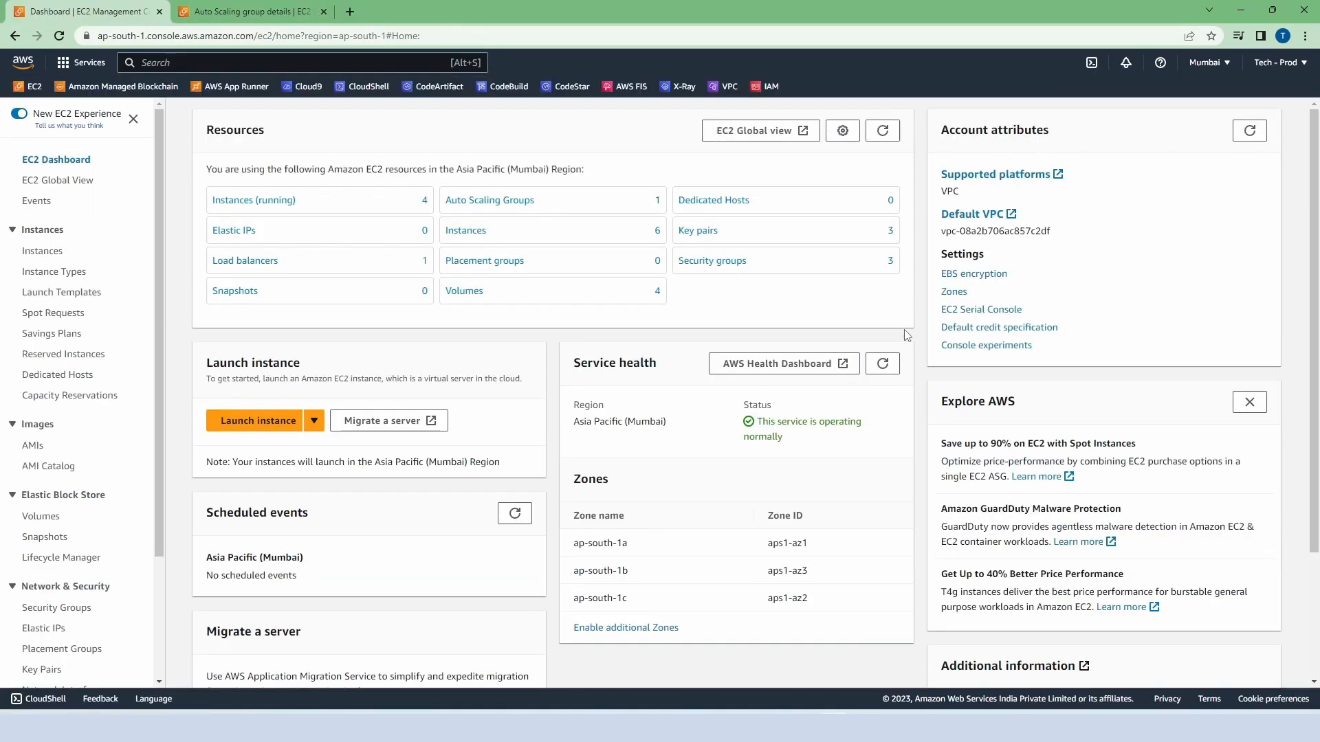
left_click(235, 64)
left_click(235, 63)
type("aut")
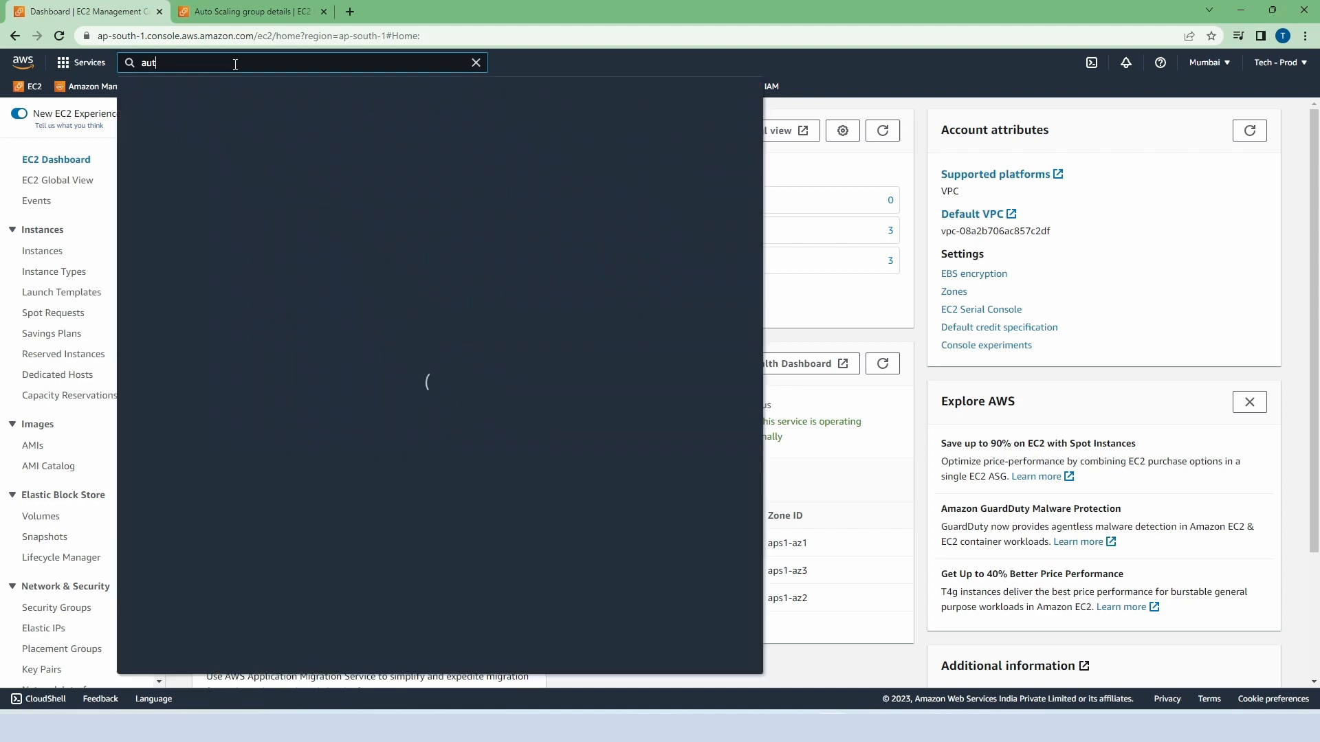
type("o scaling groups")
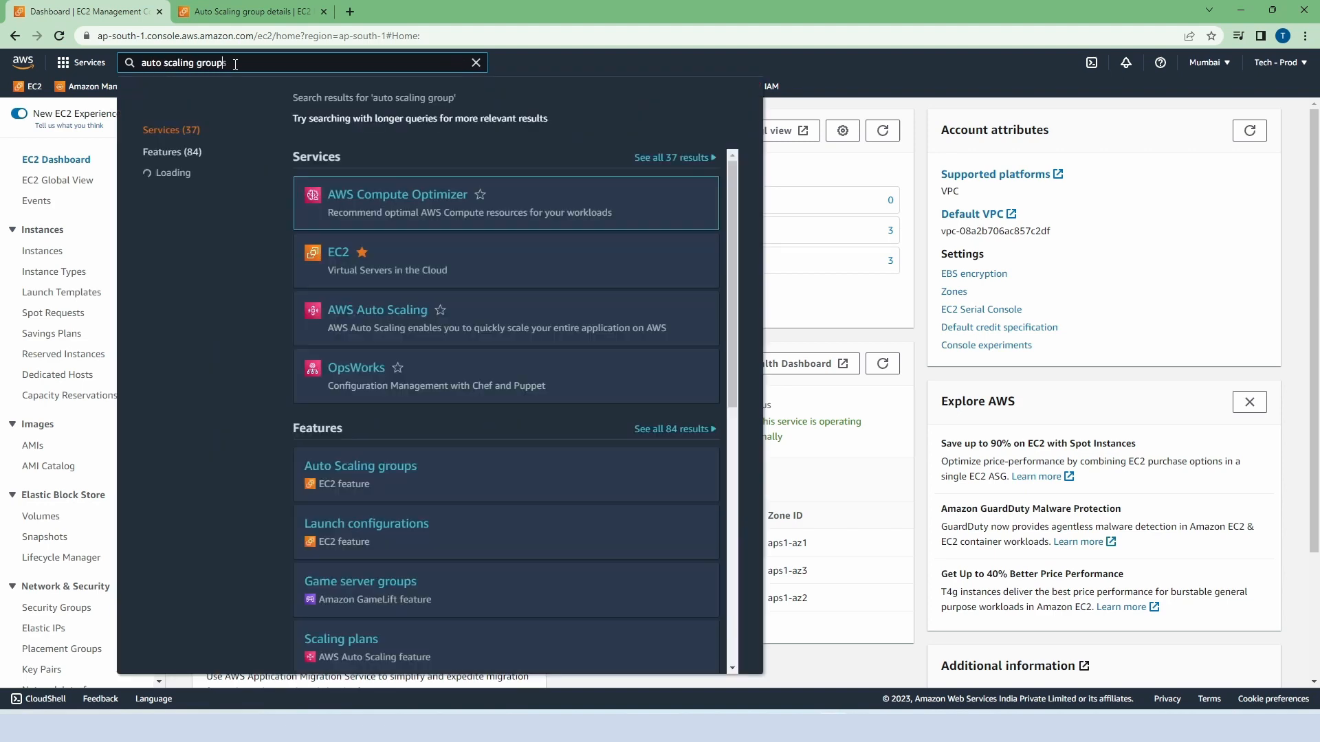
left_click(382, 320, "ctrl")
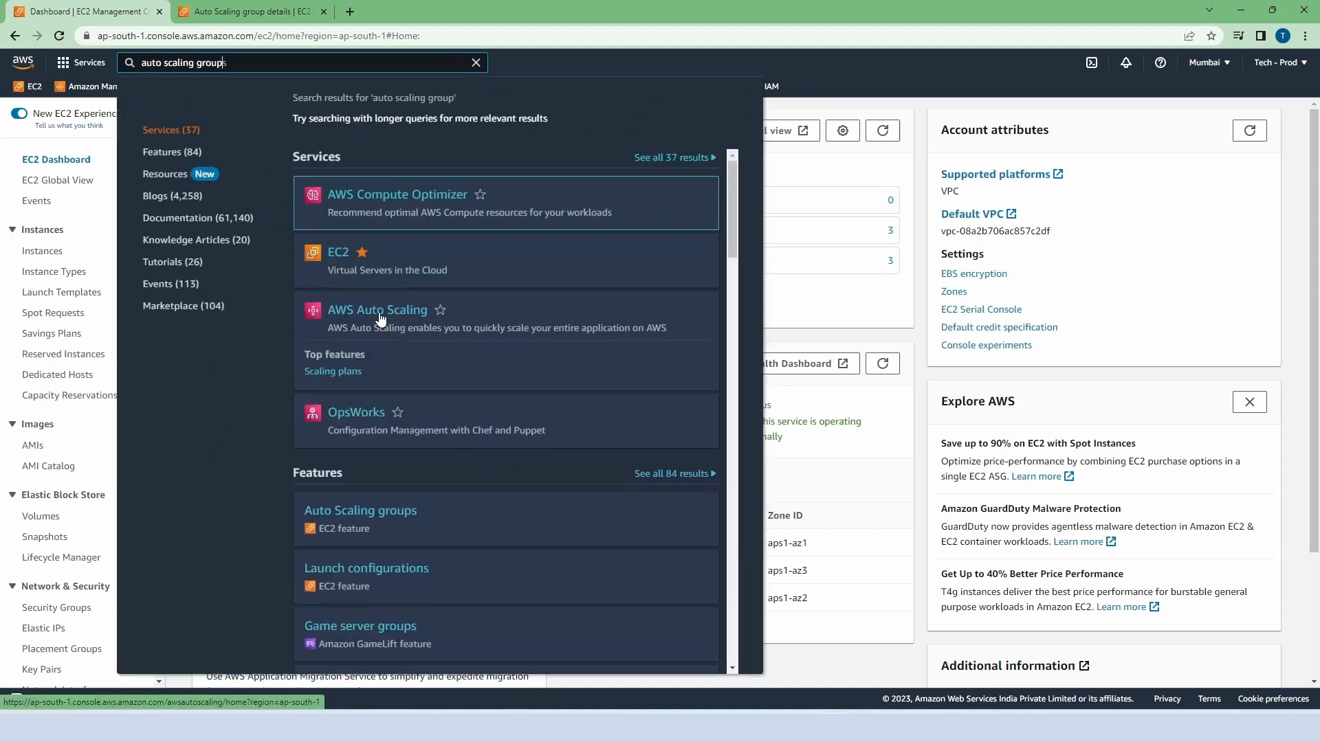
left_click(264, 13)
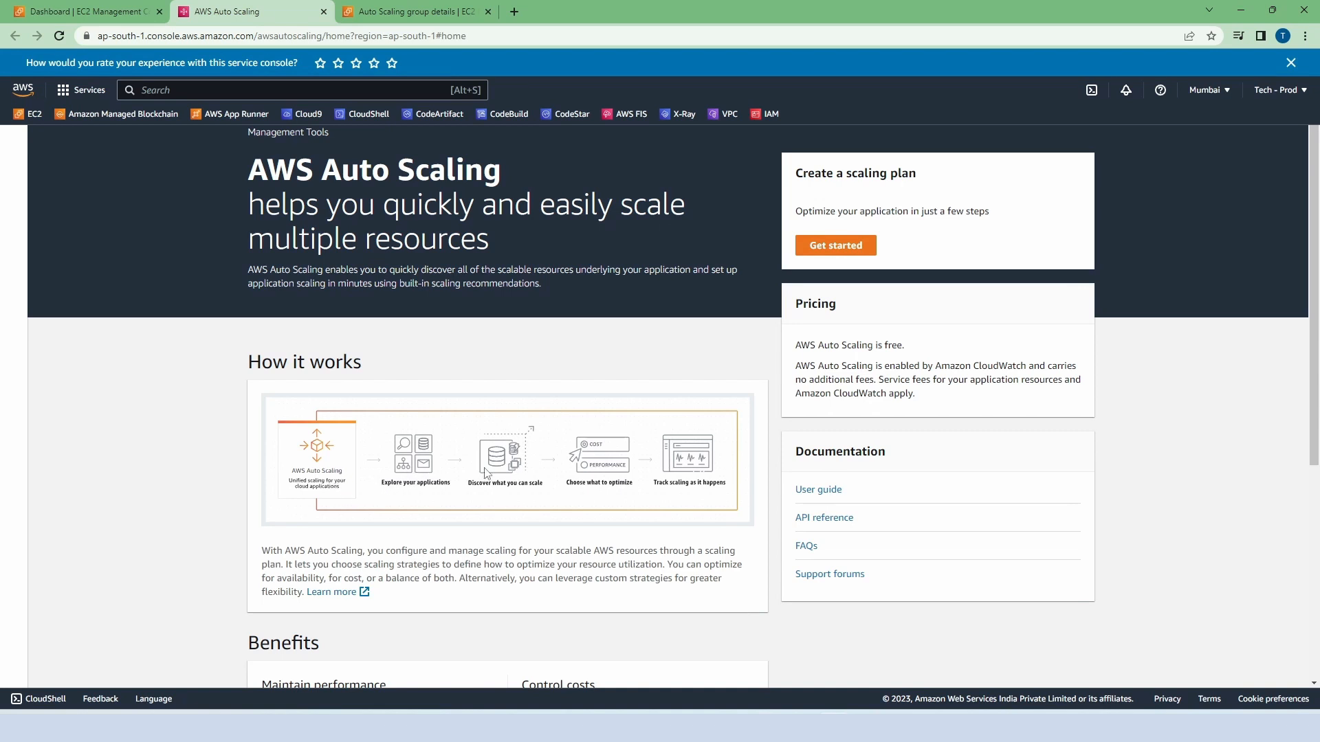
Step: Start a new scaling plan and choose the EC2 Auto Scaling group demo-asg as its scalable resource
left_click(818, 248)
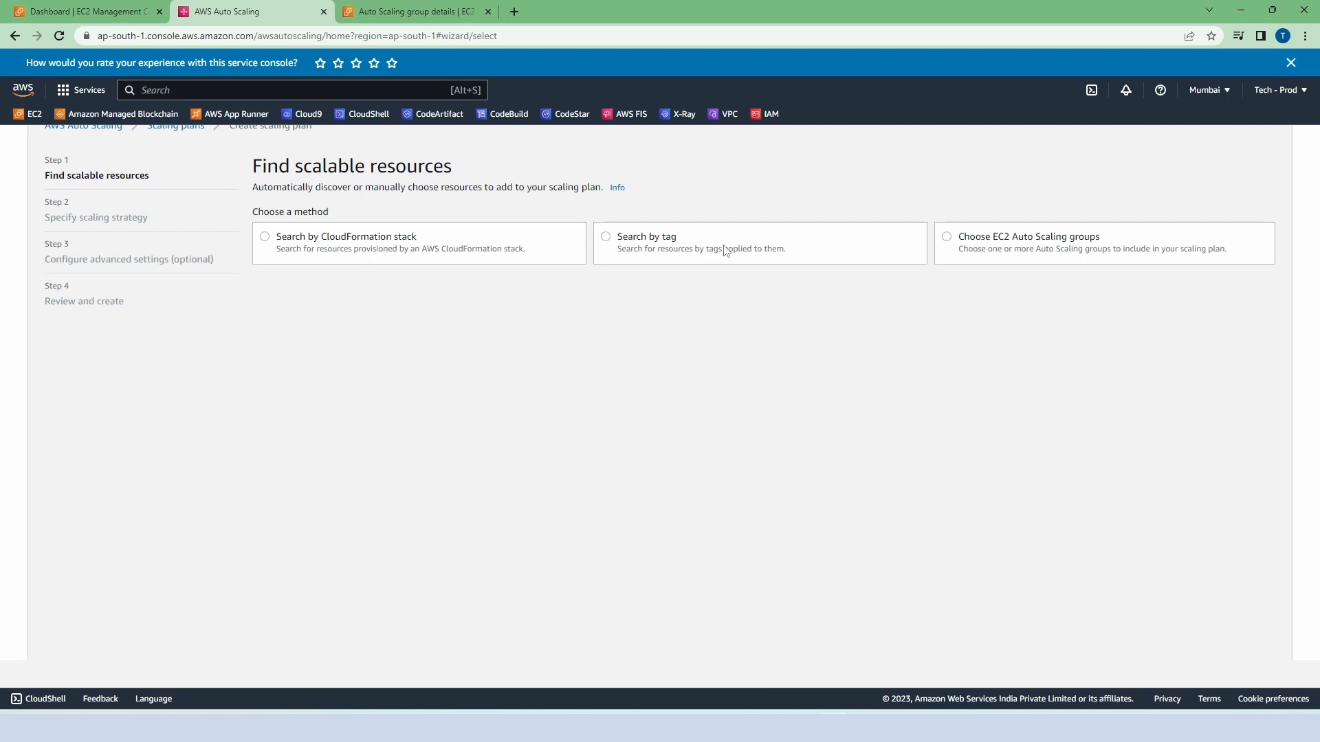
left_click(947, 239)
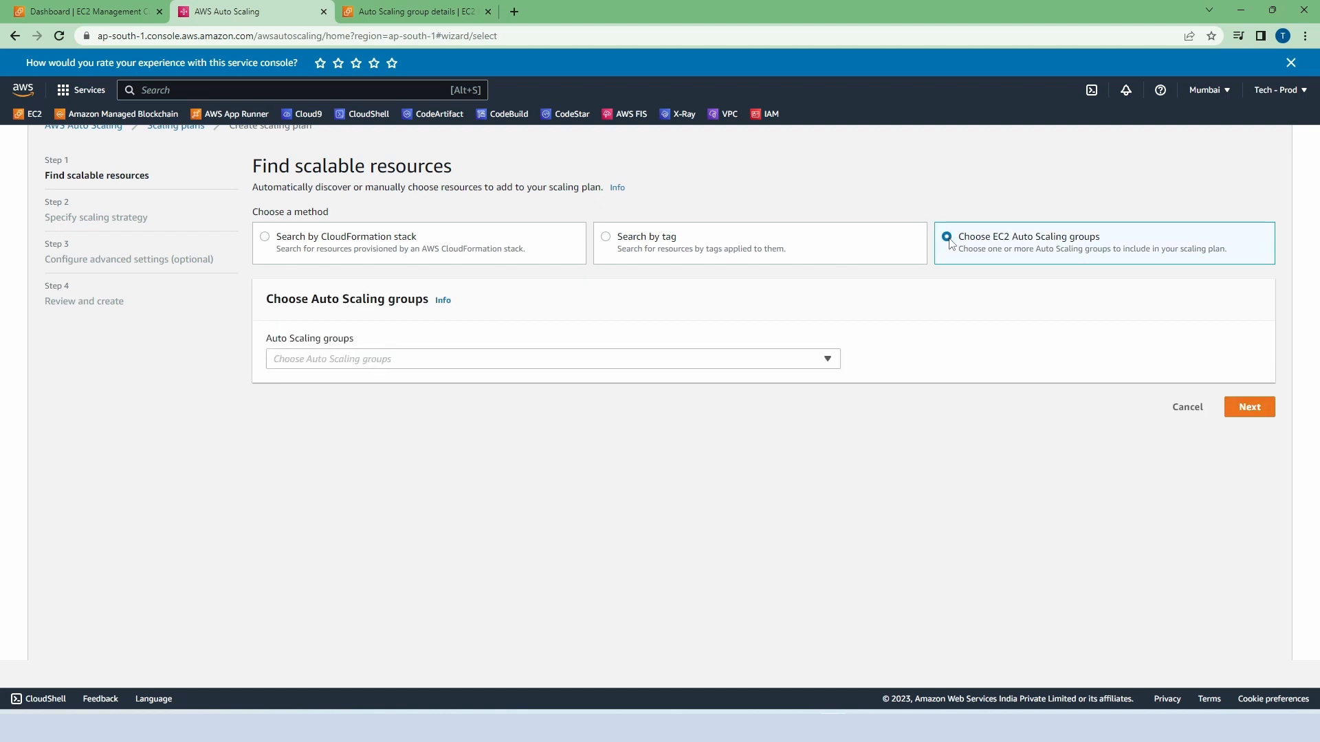
left_click(828, 359)
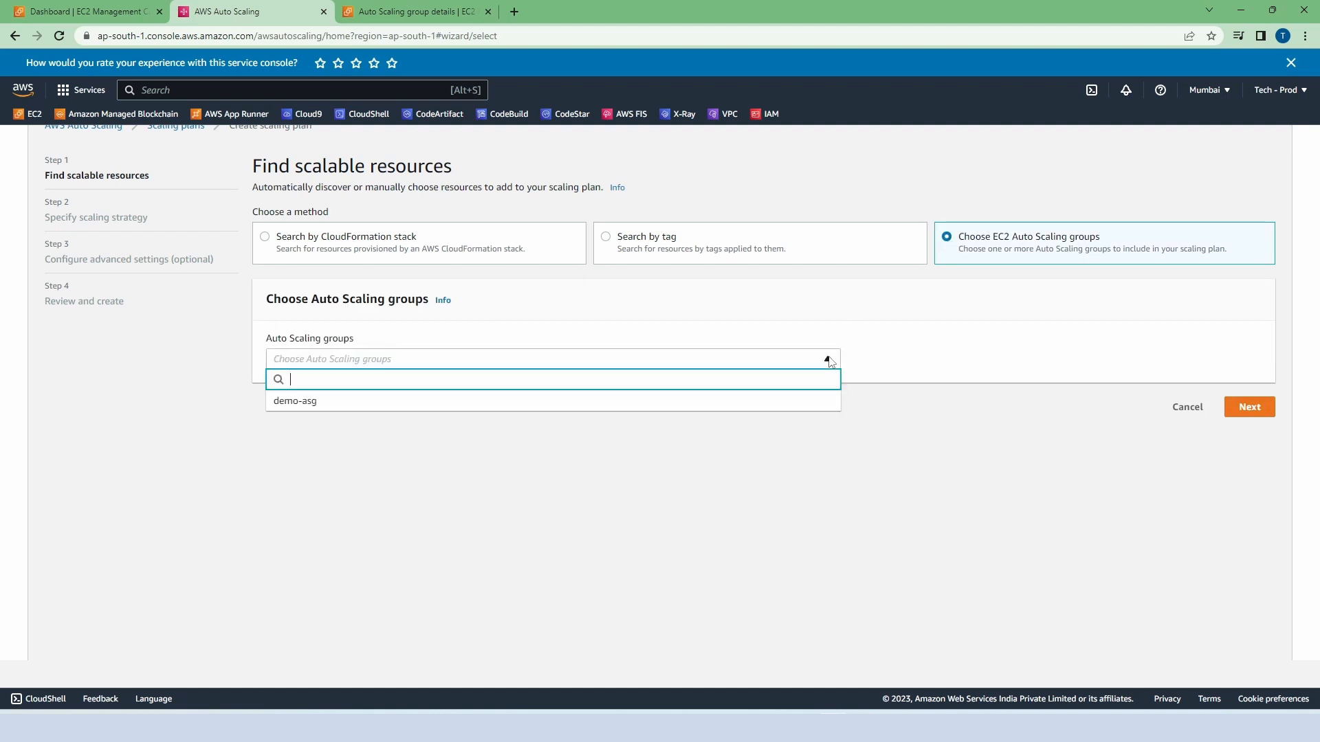
left_click(459, 411)
left_click(1251, 435)
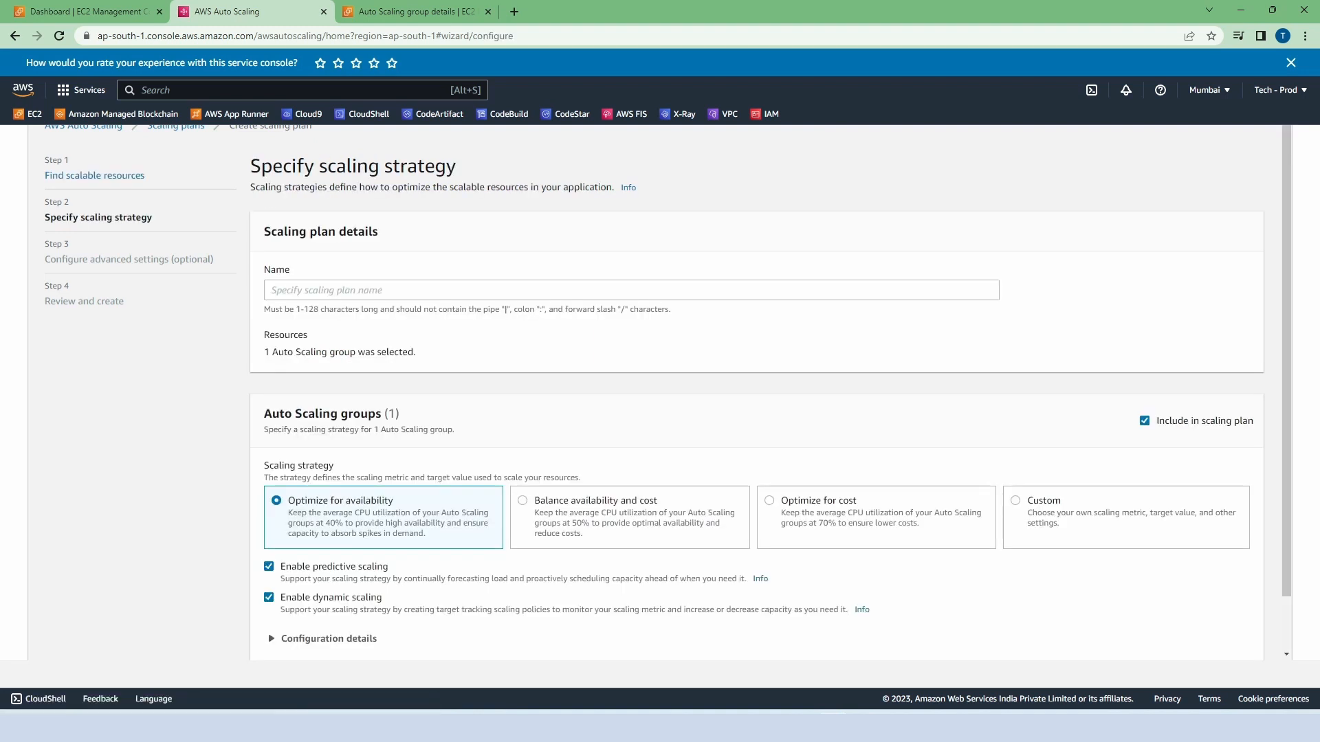
Step: Name the scaling plan demo-strategy-plan and accept the "Optimize for availability" strategy after reviewing its configuration details
left_click(279, 293)
type("demo")
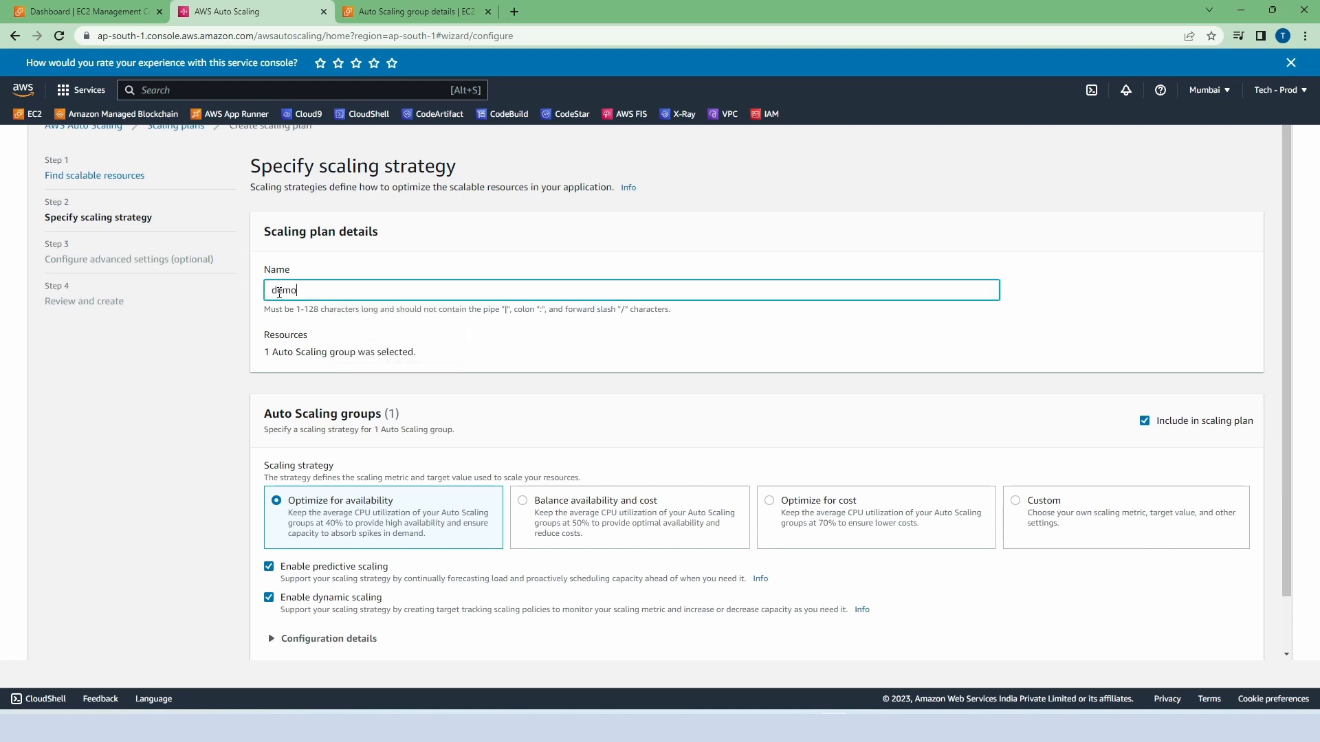
type("-strategy-plan")
scroll(514, 396, "down", 2)
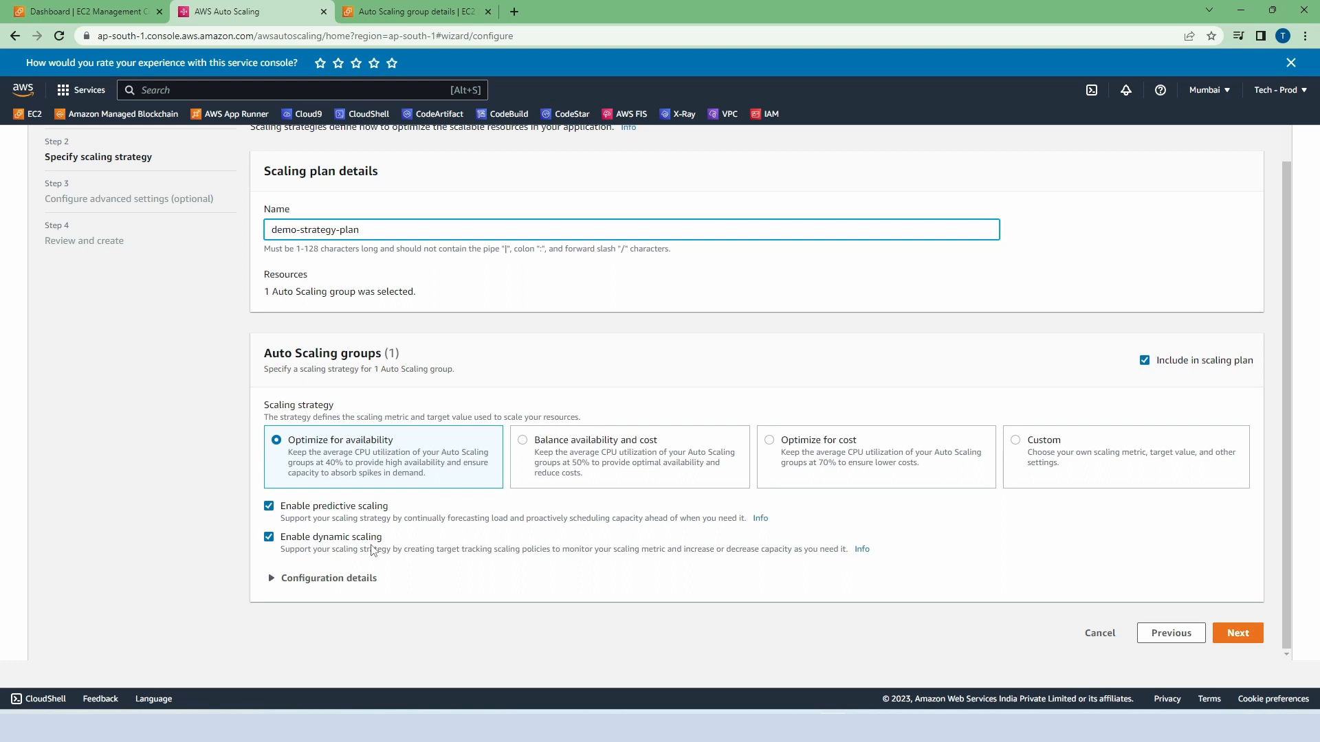
left_click(272, 580)
scroll(460, 537, "down", 4)
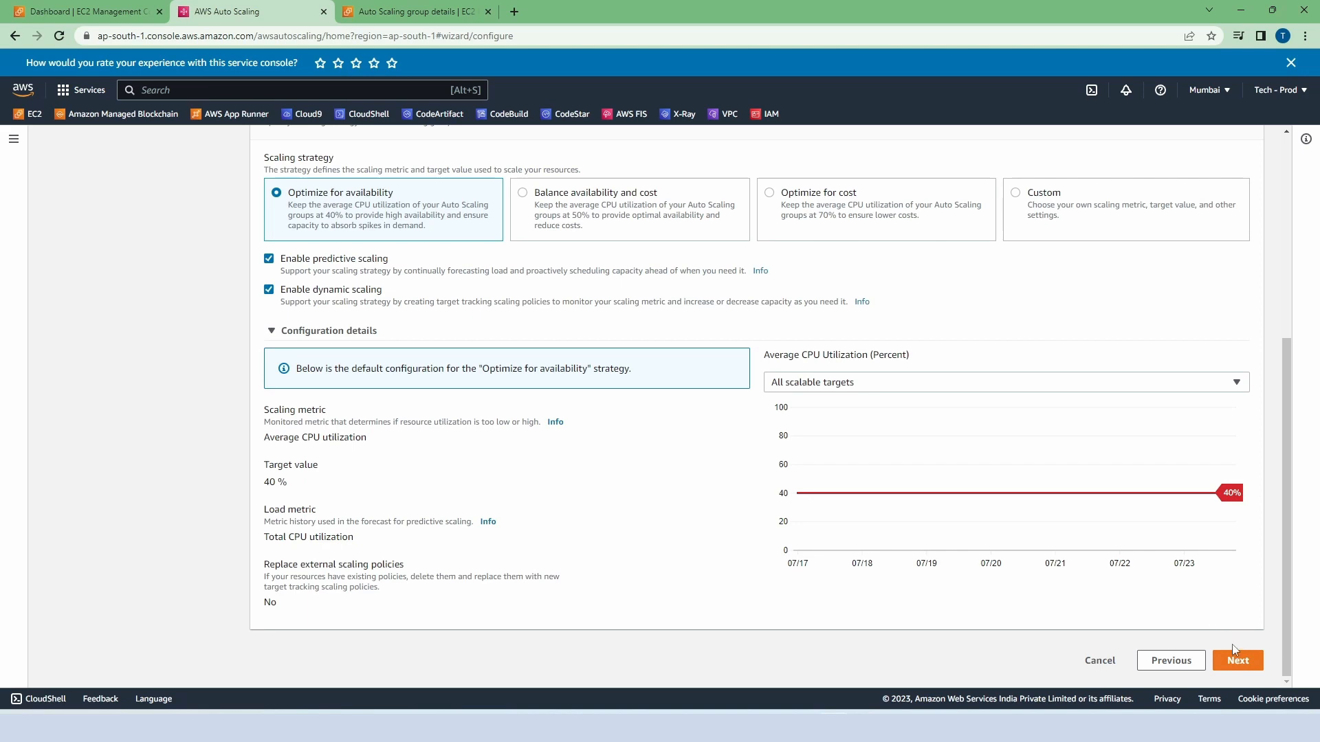
left_click(1237, 662)
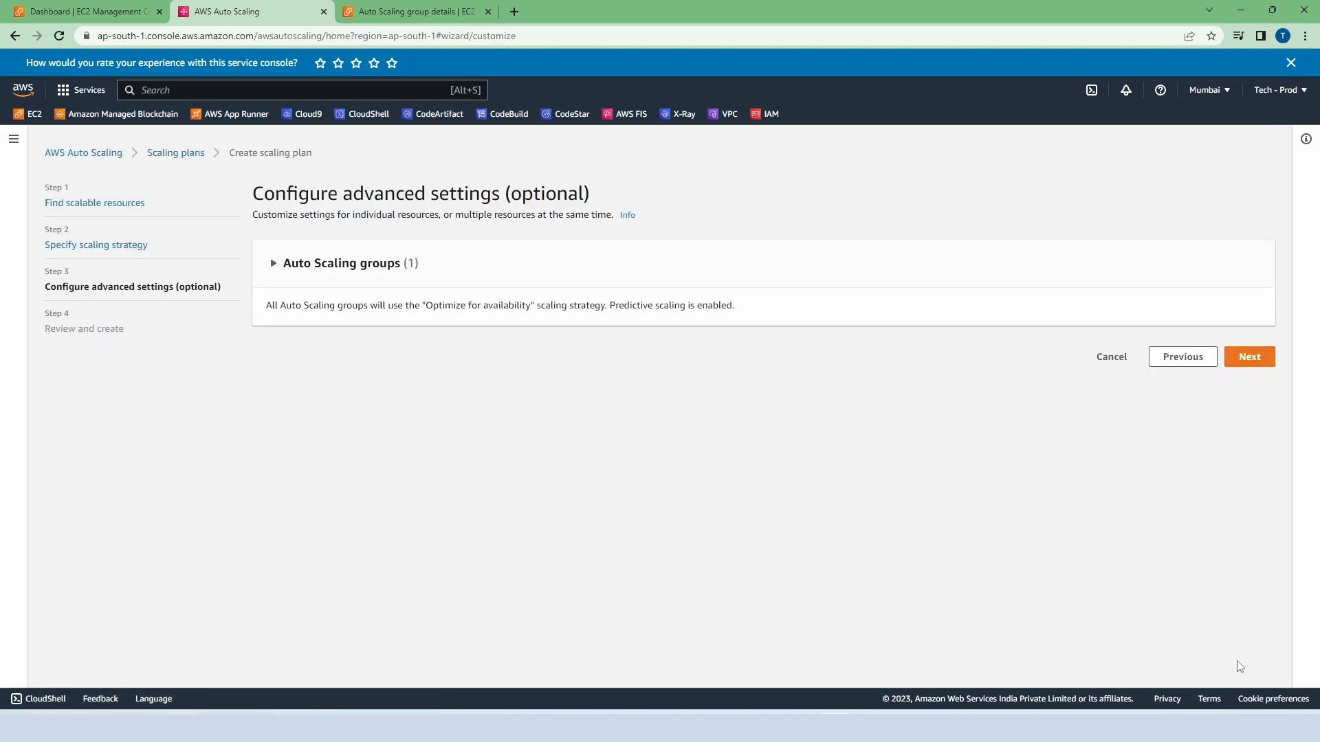
Step: Keep the default advanced settings, review the plan's resource details and create the scaling plan
left_click(1245, 359)
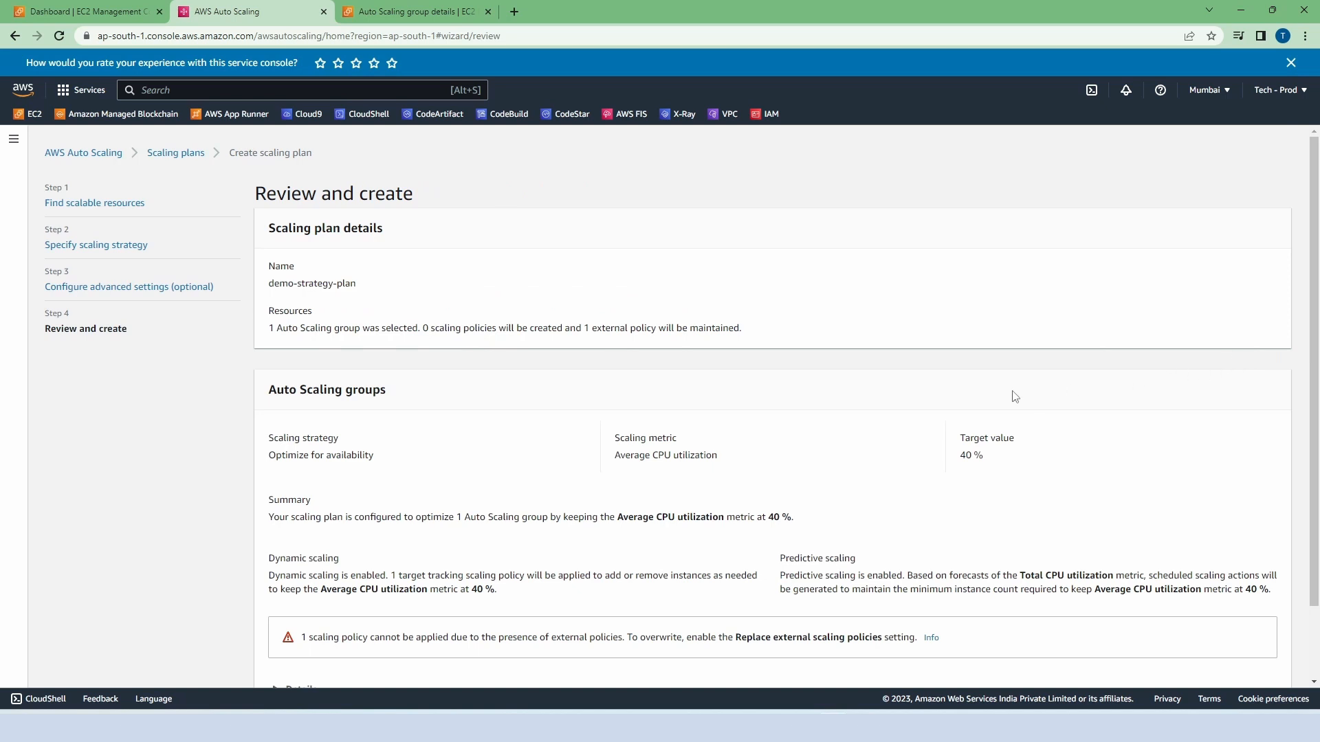
scroll(1015, 397, "down", 1)
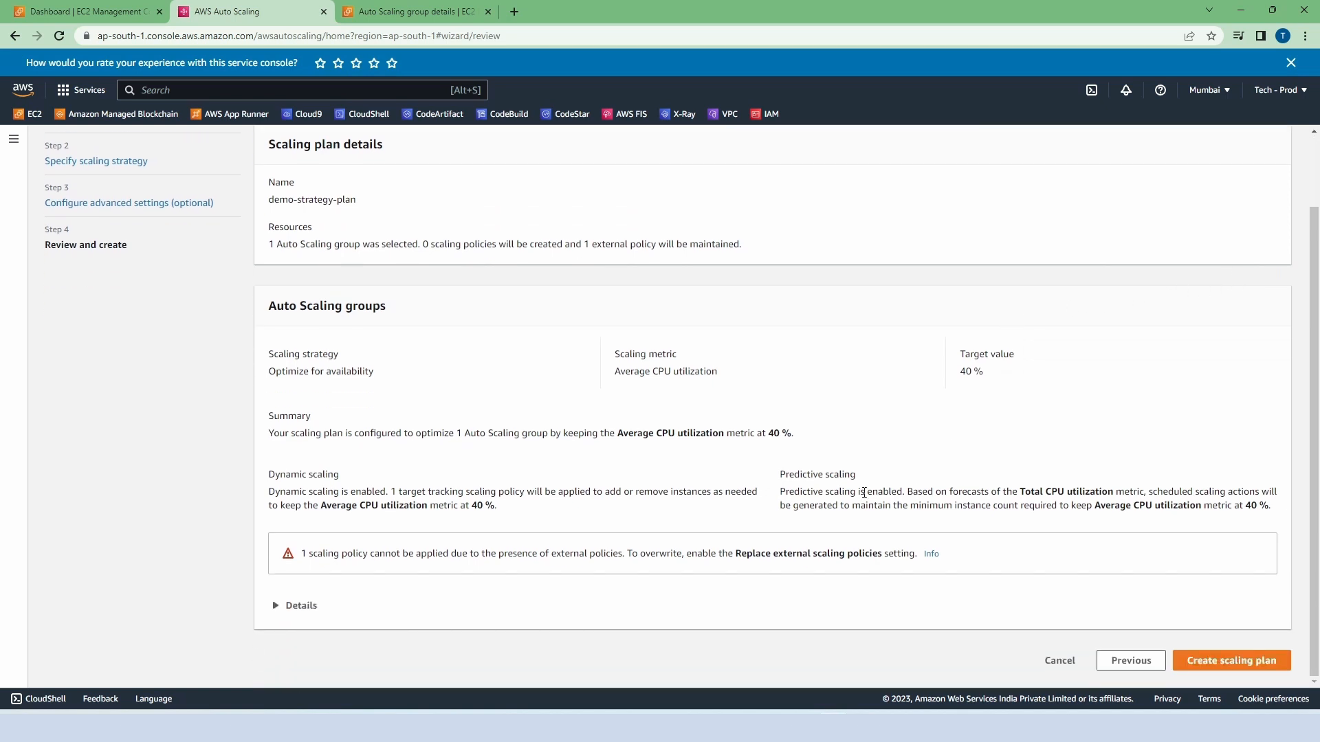
left_click(280, 606)
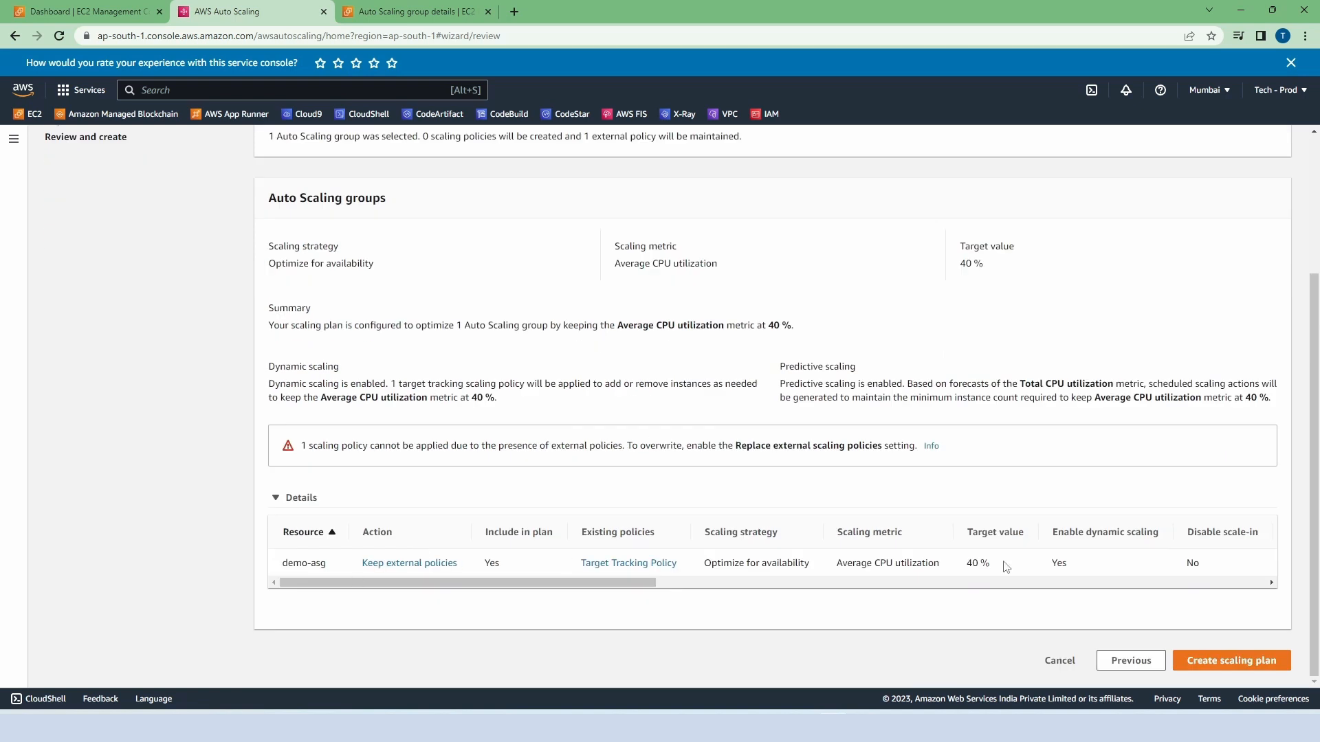
left_click(1215, 664)
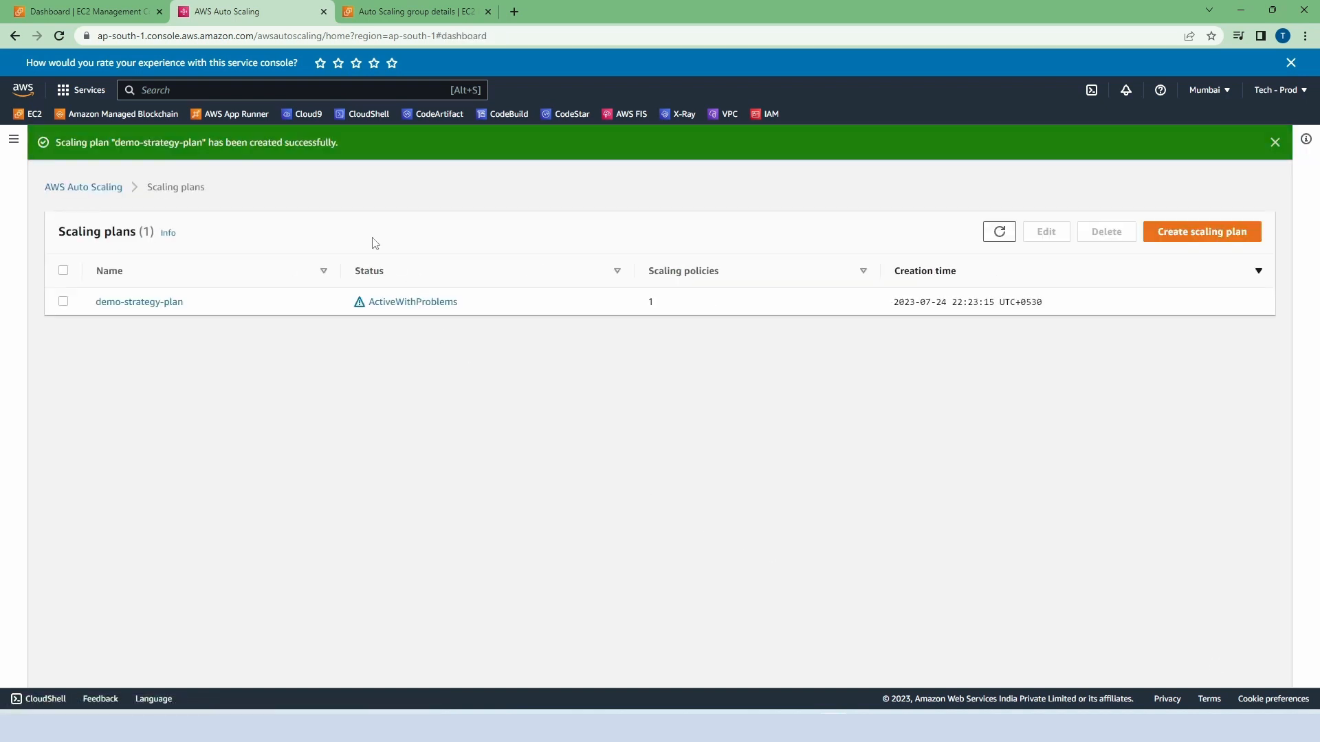
Step: Return to the EC2 console from the scaling plans list
left_click(32, 116)
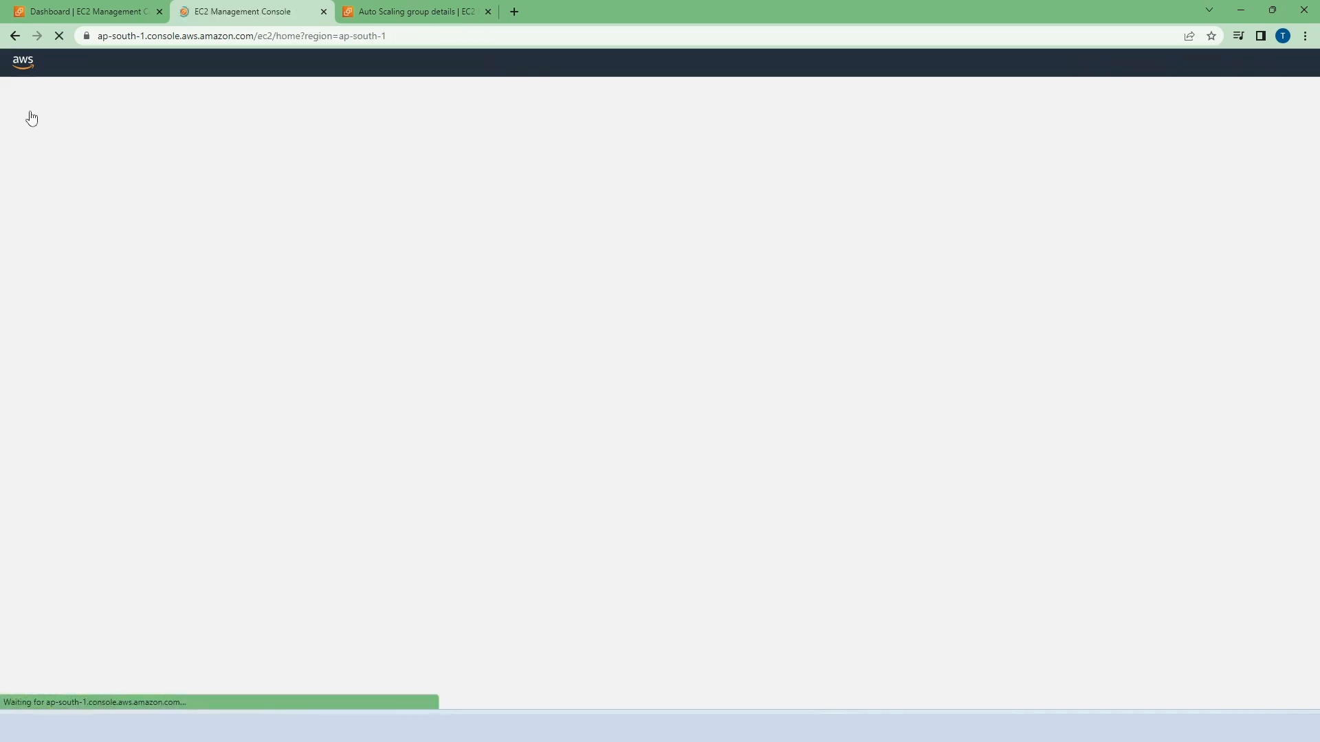